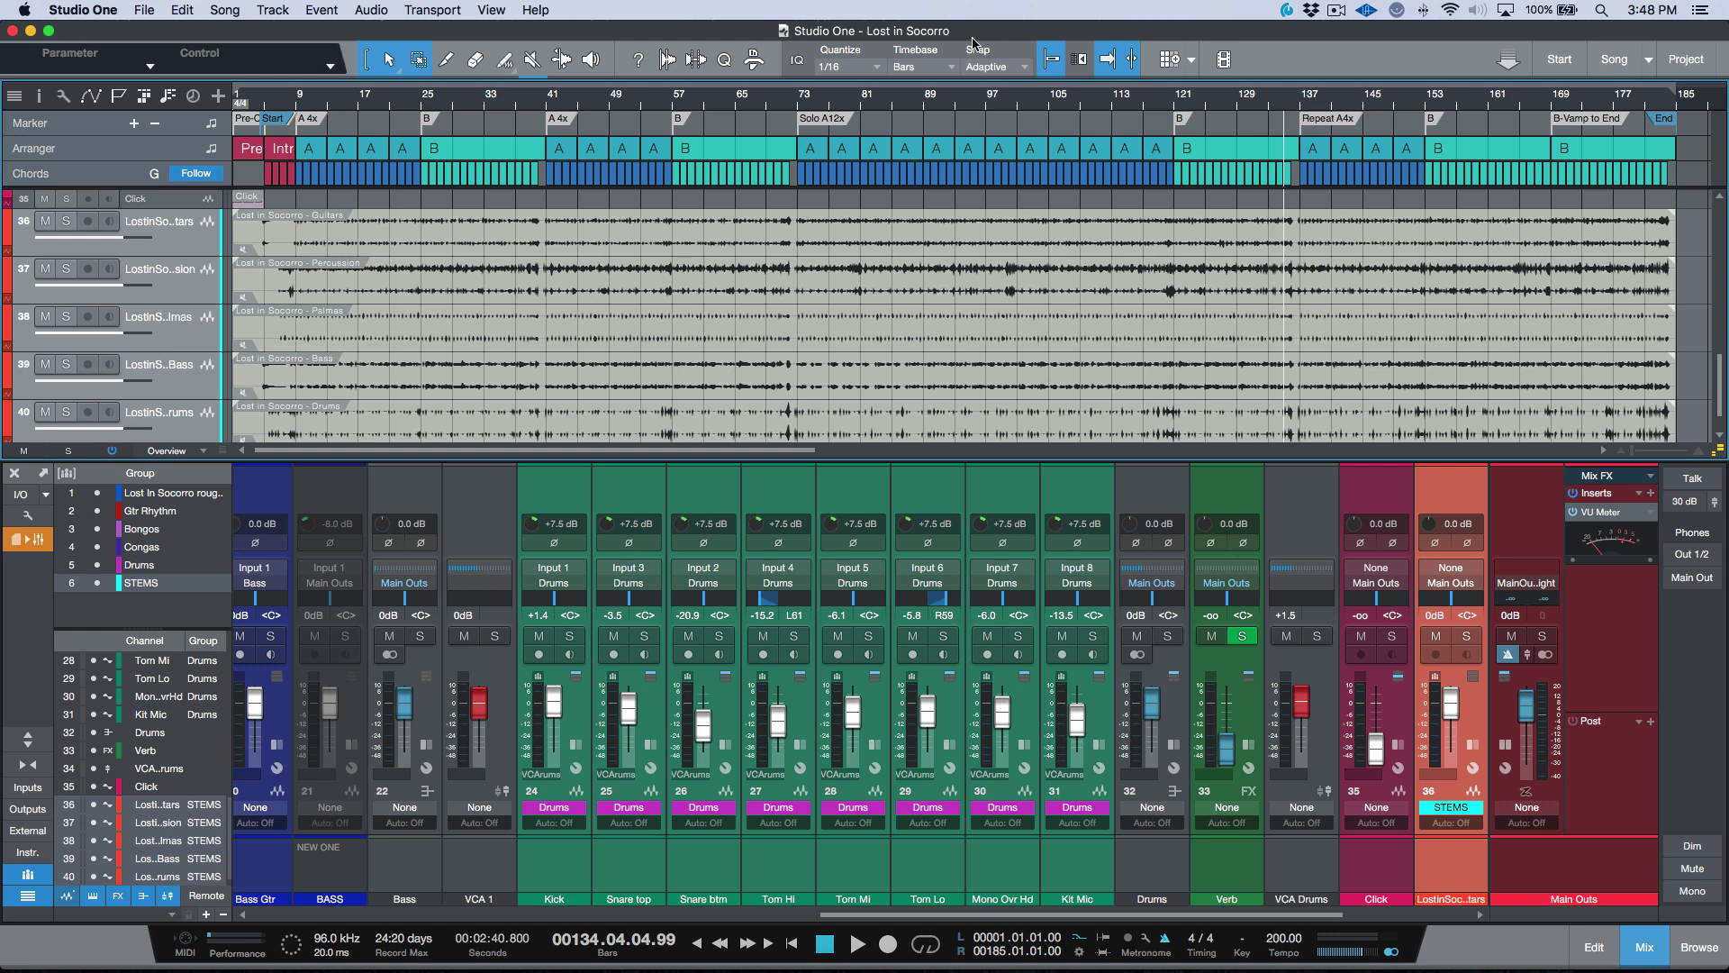
# Look over the song's instrument tracks and the five stem tracks in the full-height arrangement view, with the console temporarily hidden.
pyautogui.press('F3')
pyautogui.scroll(1, 961, 493)
pyautogui.scroll(3, 960, 493)
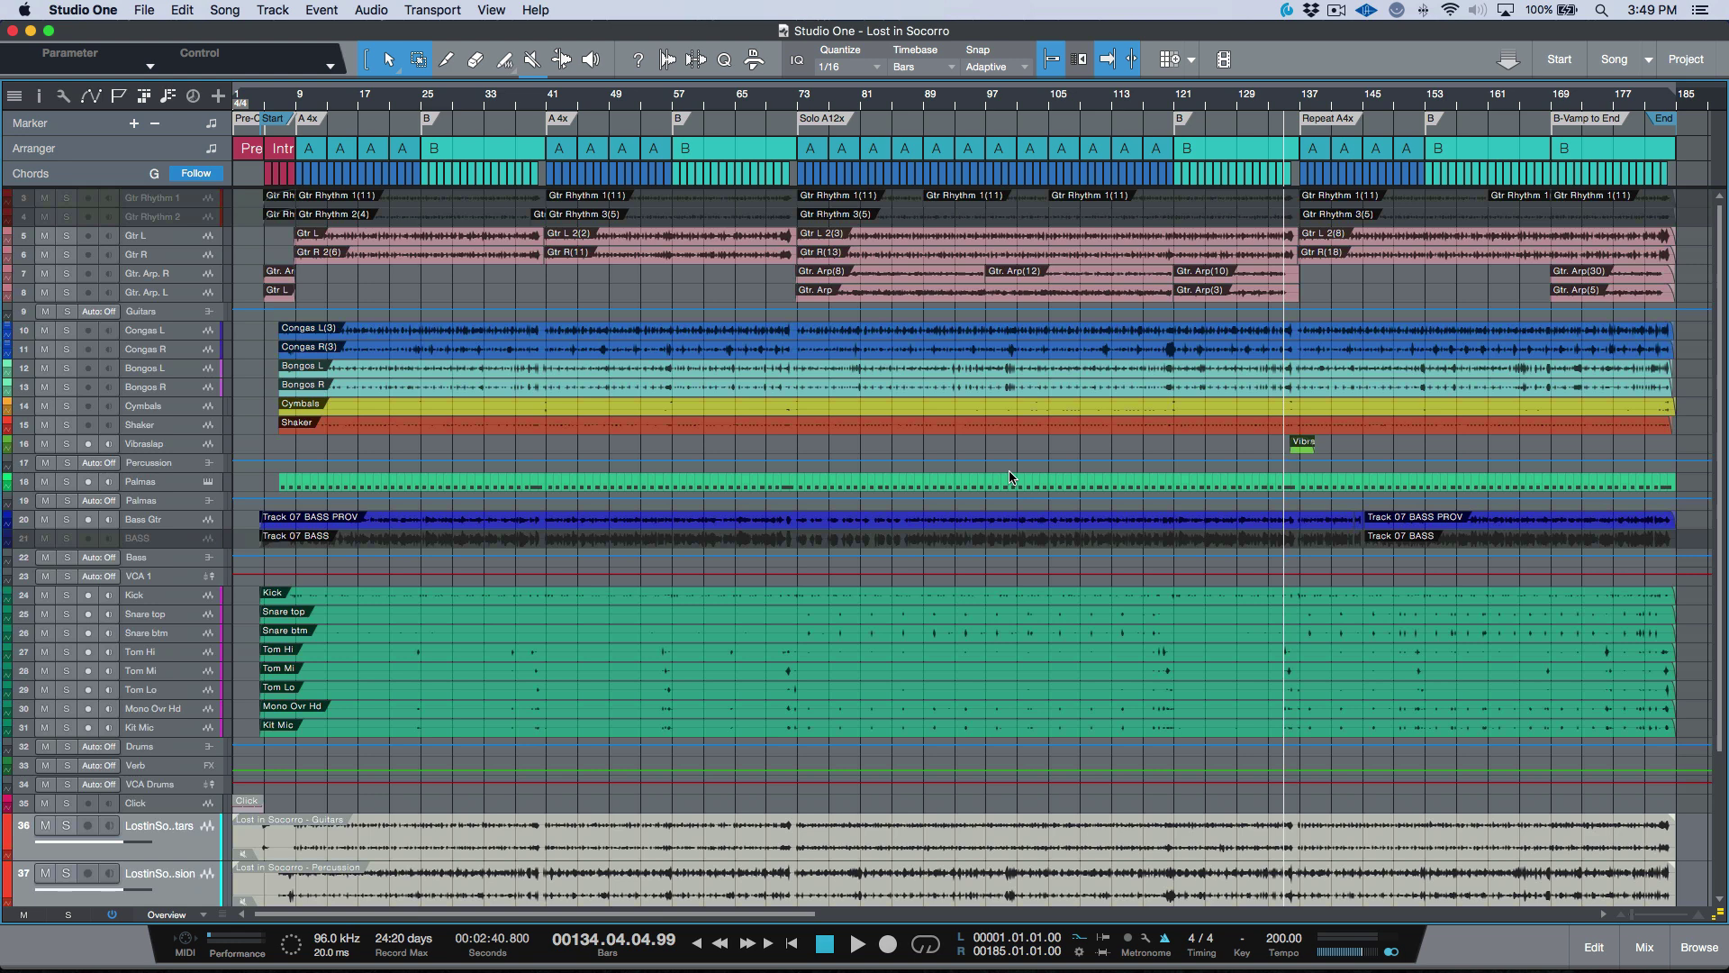
pyautogui.scroll(-3, 1009, 477)
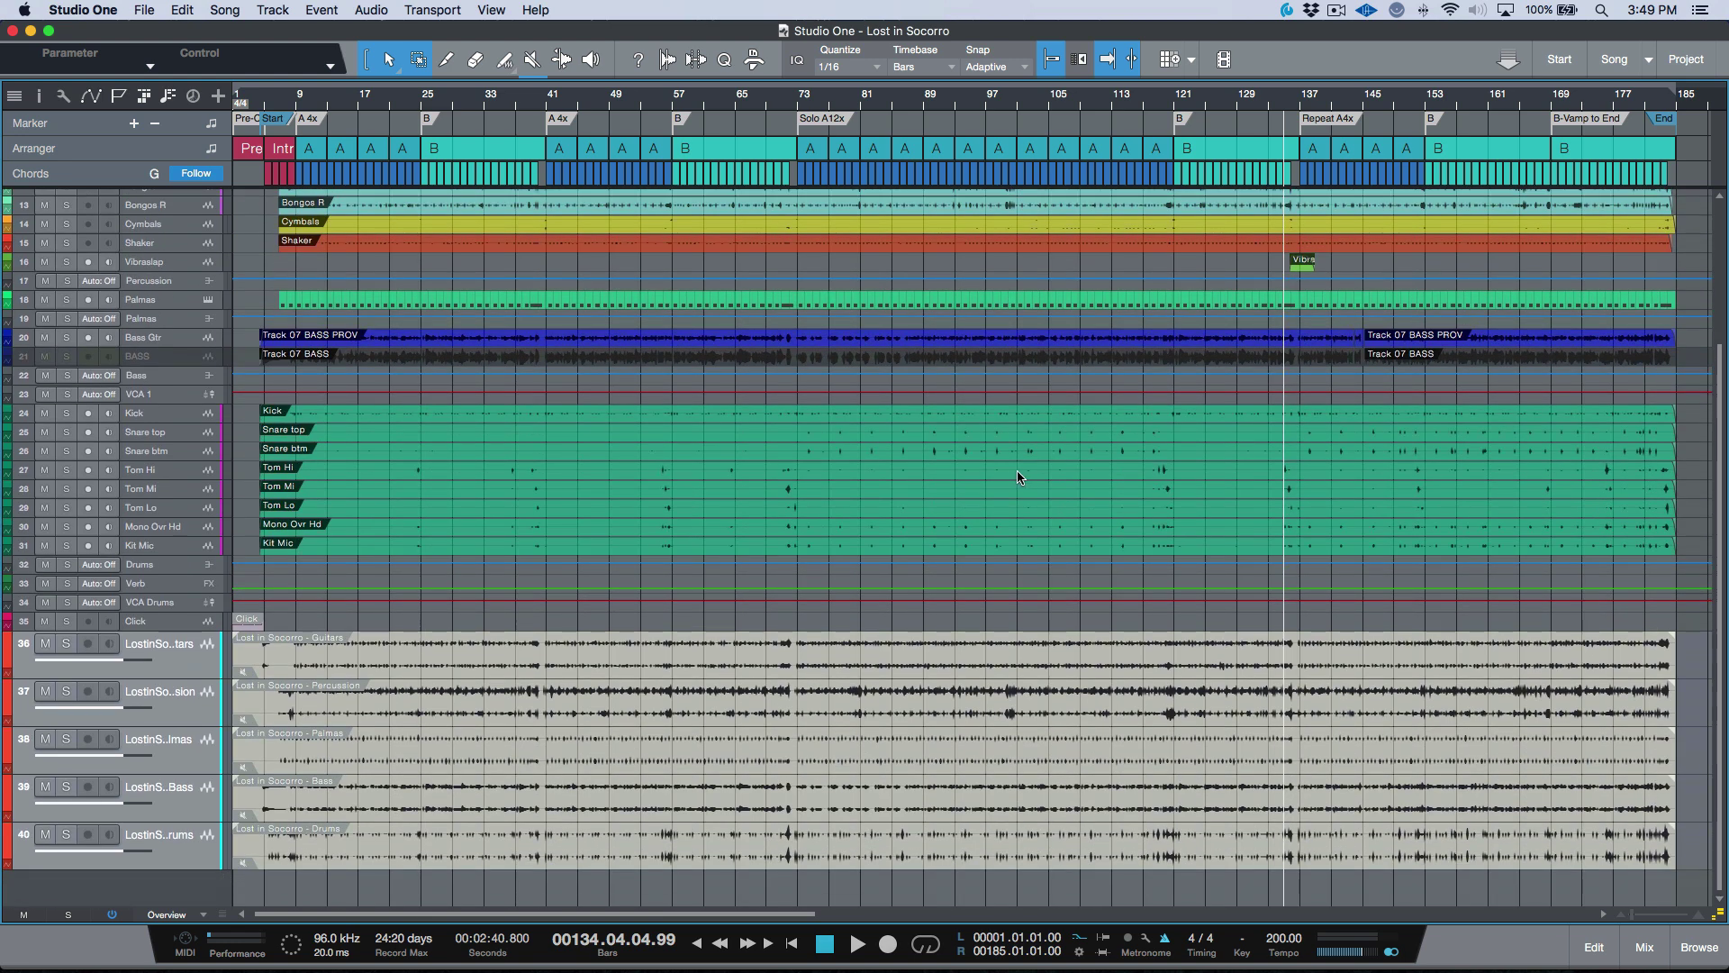
pyautogui.press('F3')
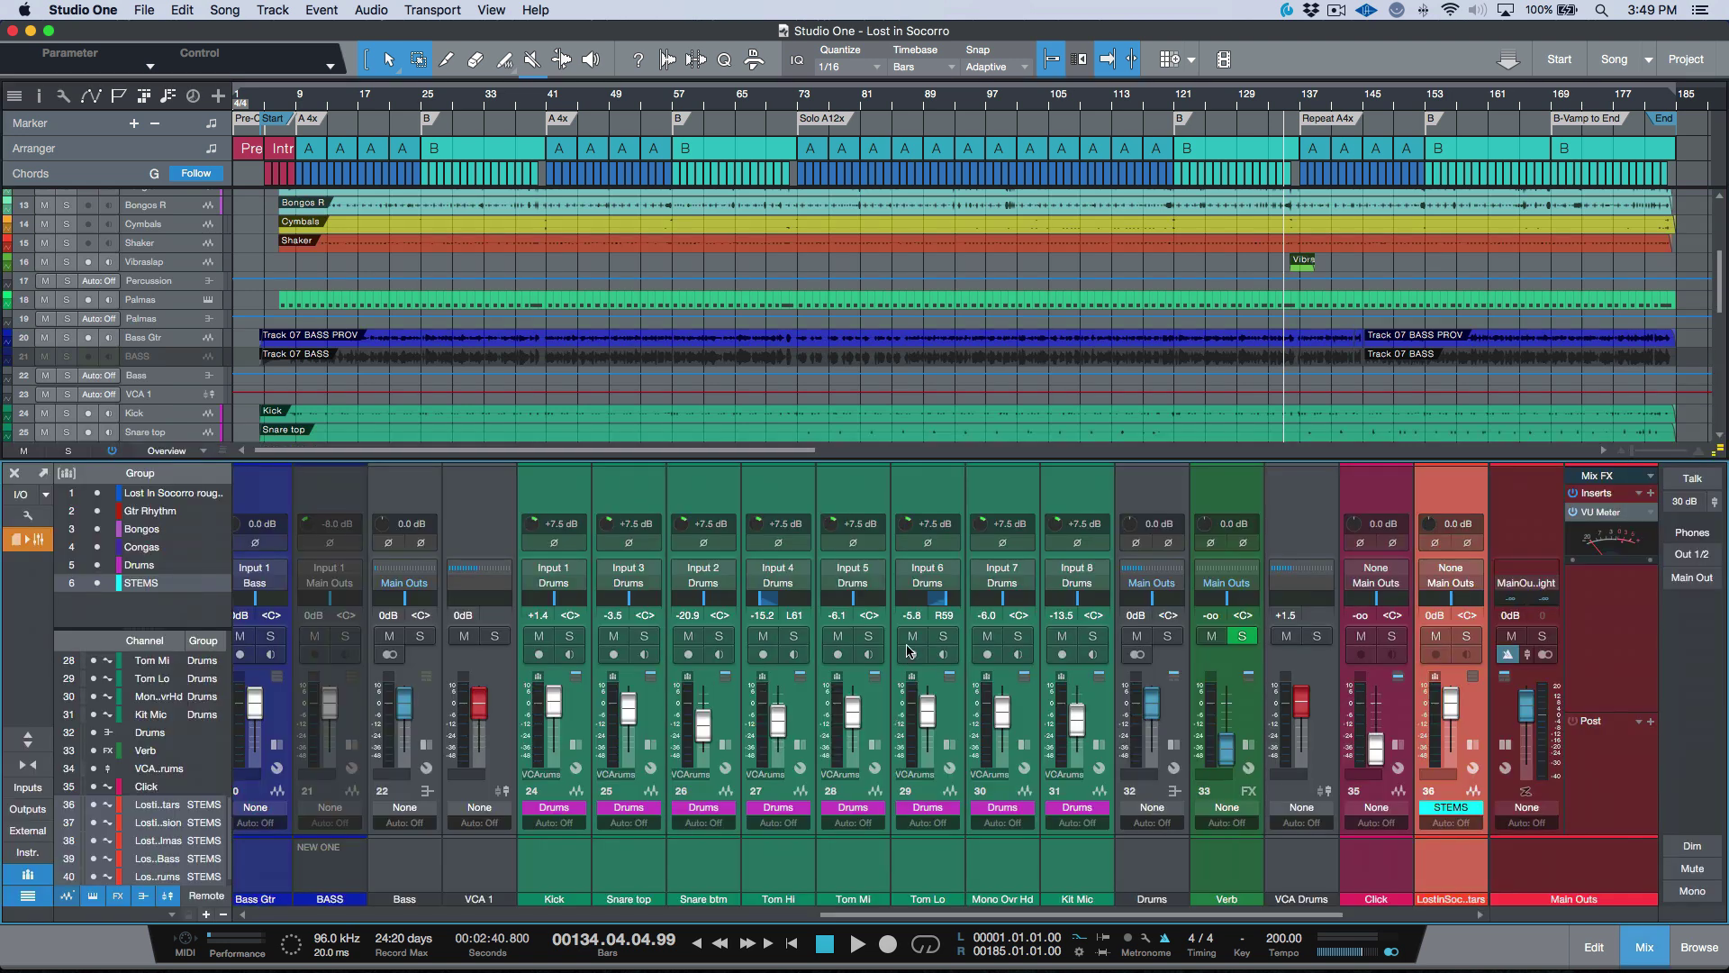
# Expand the console to show the channel inserts and inspect the Pro EQ settings on the channels from Congas L to Cymbals.
pyautogui.moveTo(950, 461); pyautogui.dragTo(950, 316)
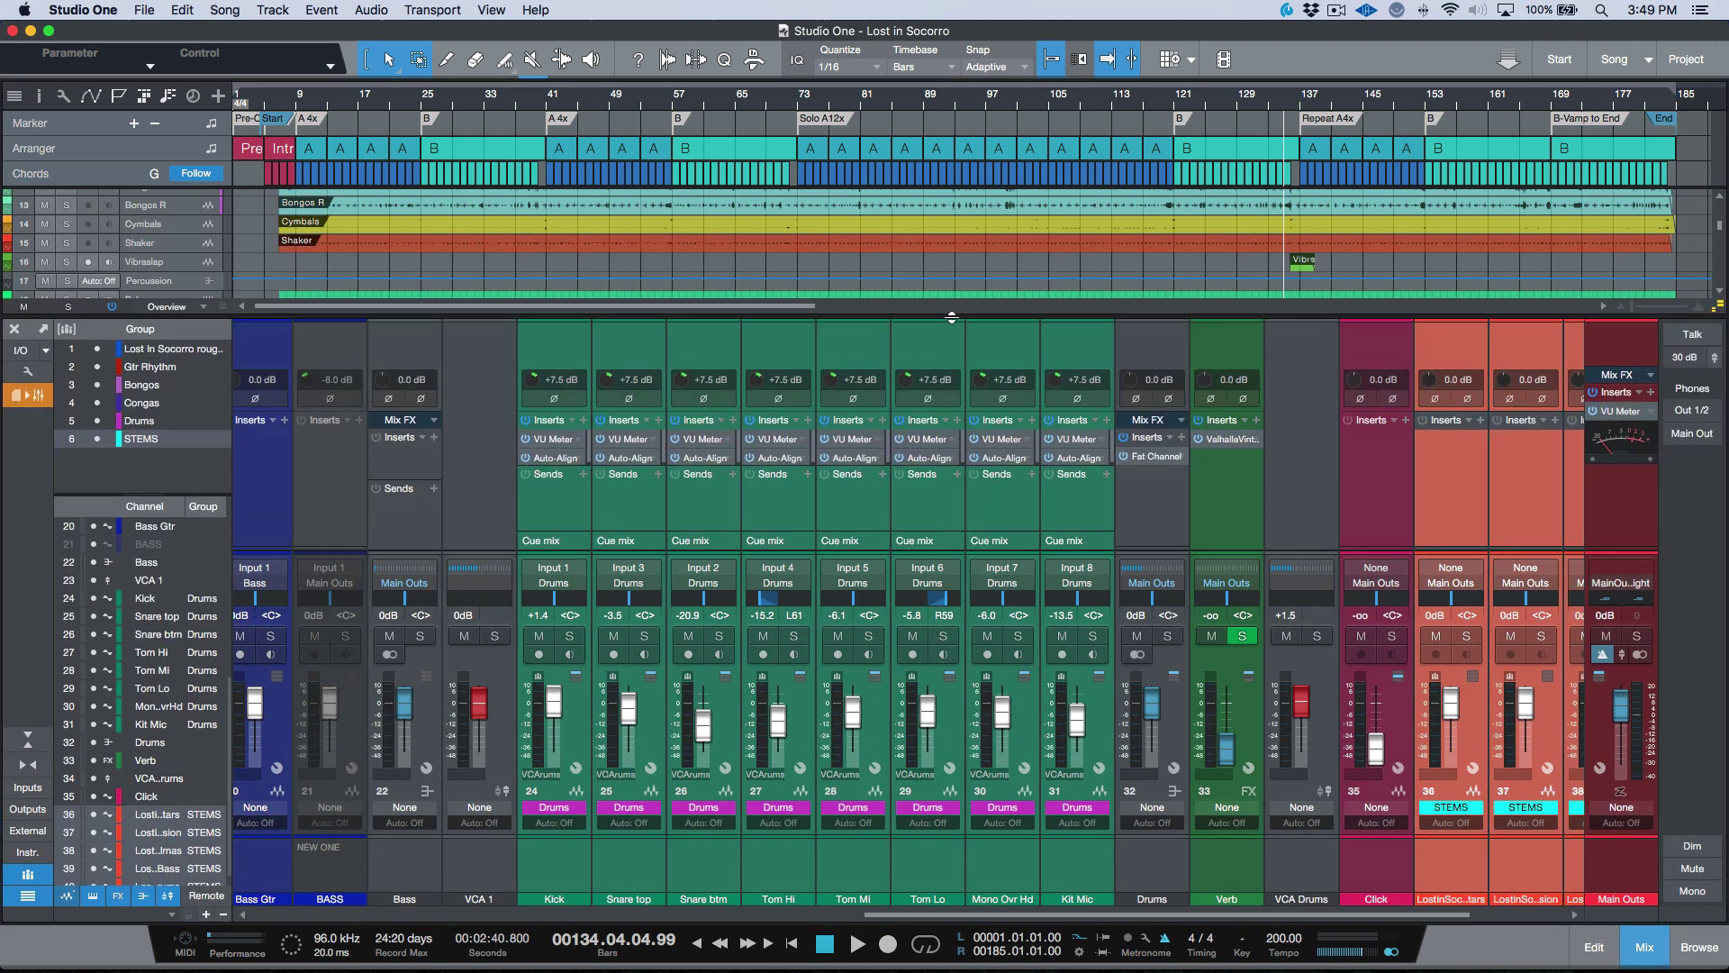
pyautogui.hscroll(-10, 919, 500)
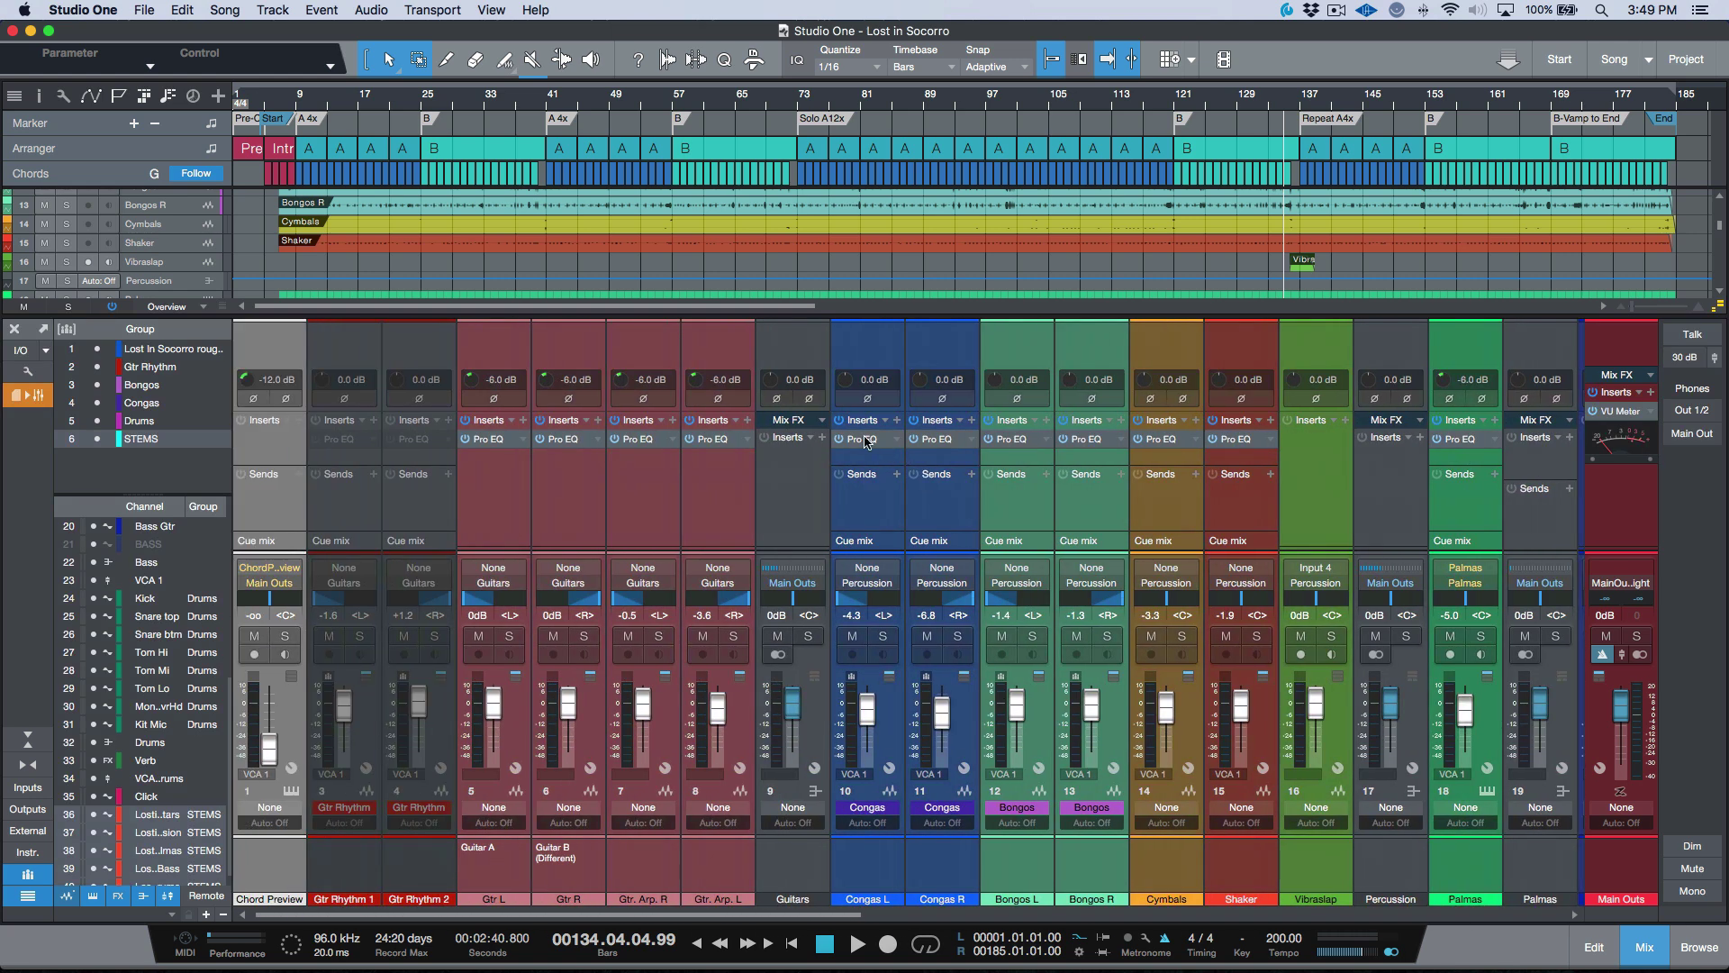
pyautogui.click(867, 440)
pyautogui.click(887, 855)
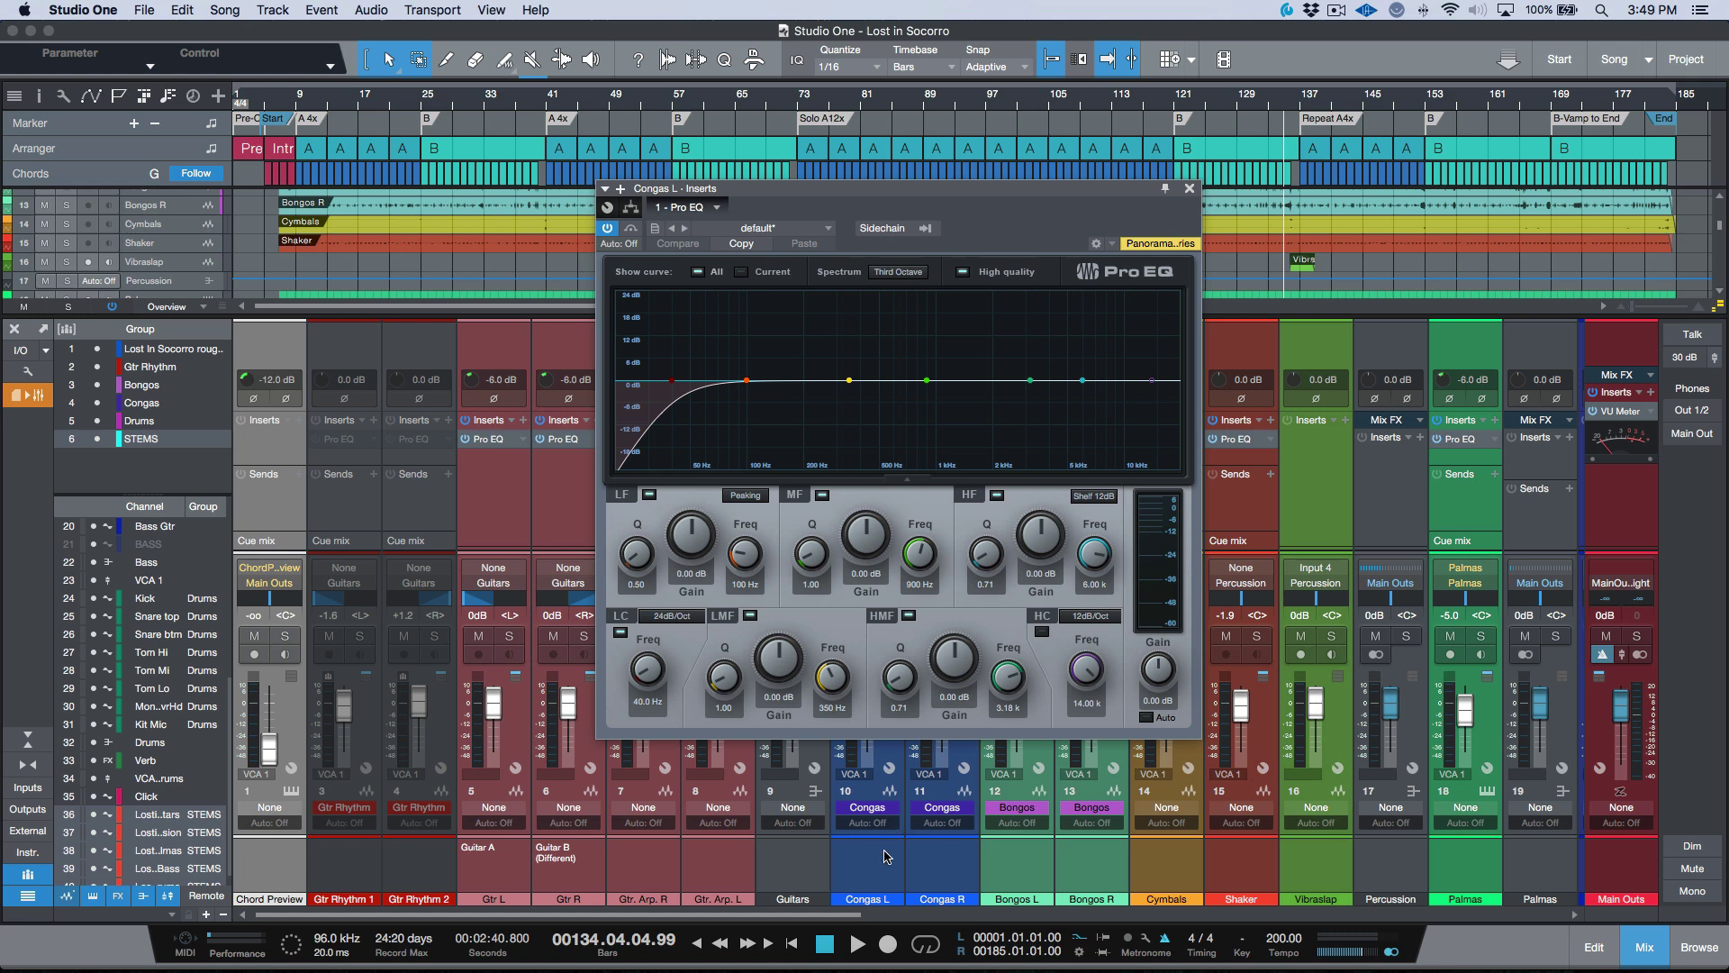
pyautogui.press('Down')
pyautogui.press('Down')
pyautogui.press('Down')
pyautogui.press('Down')
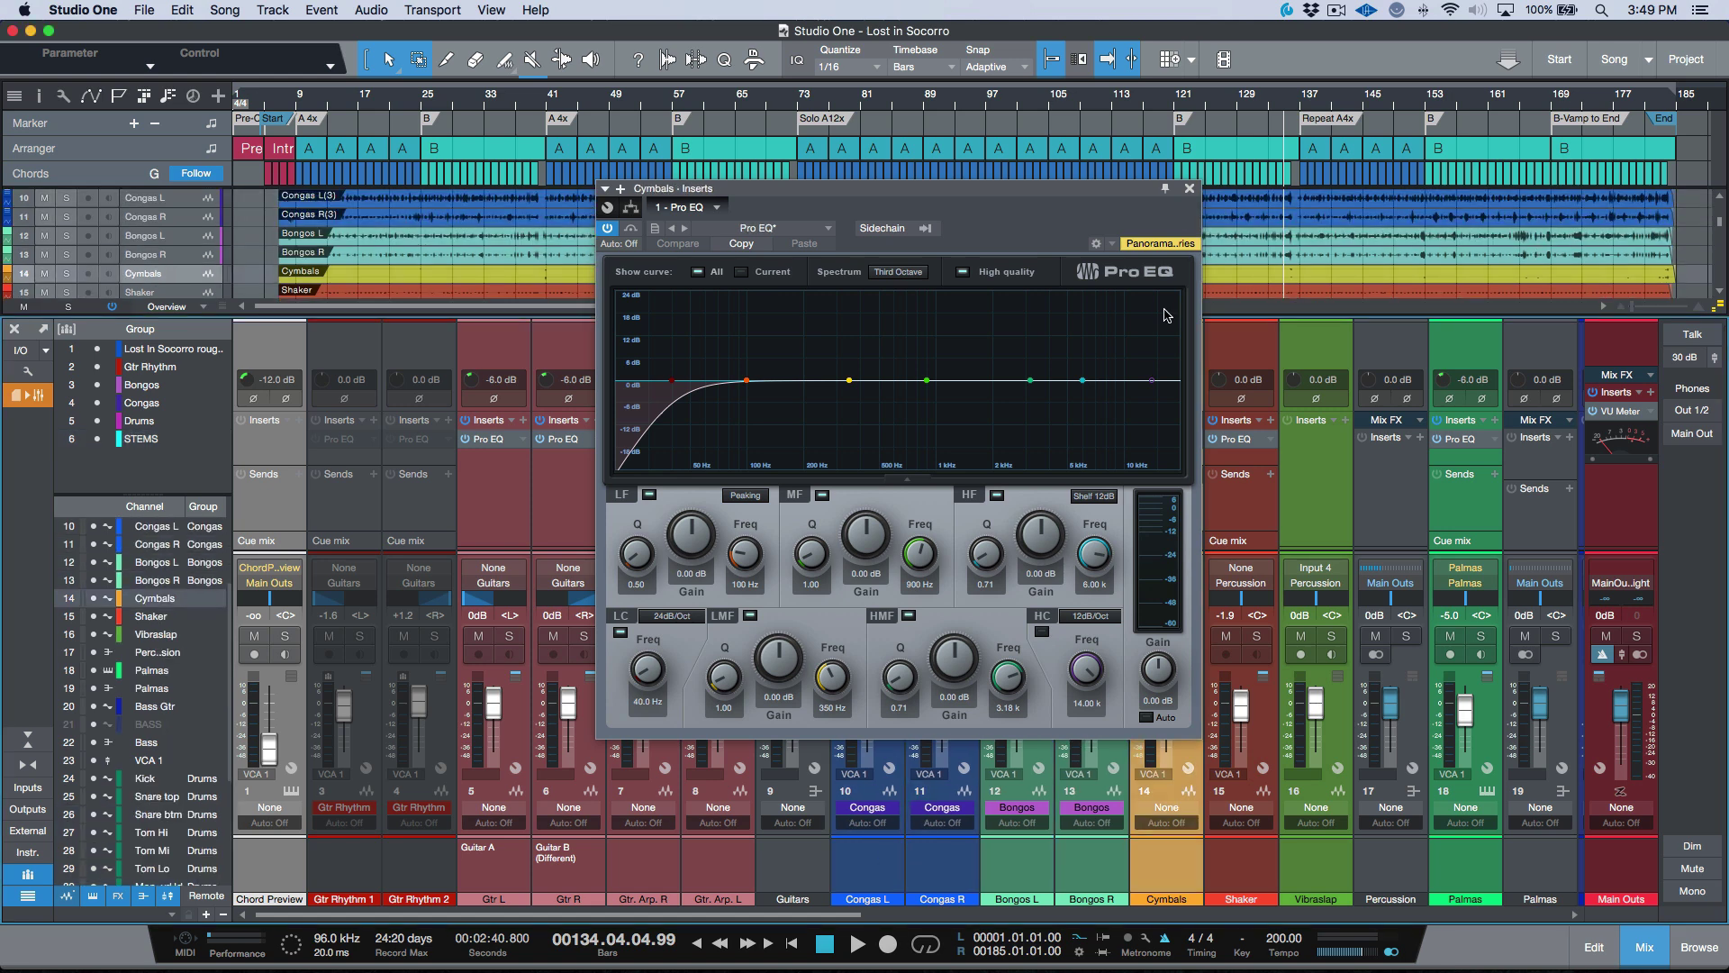
pyautogui.click(1189, 189)
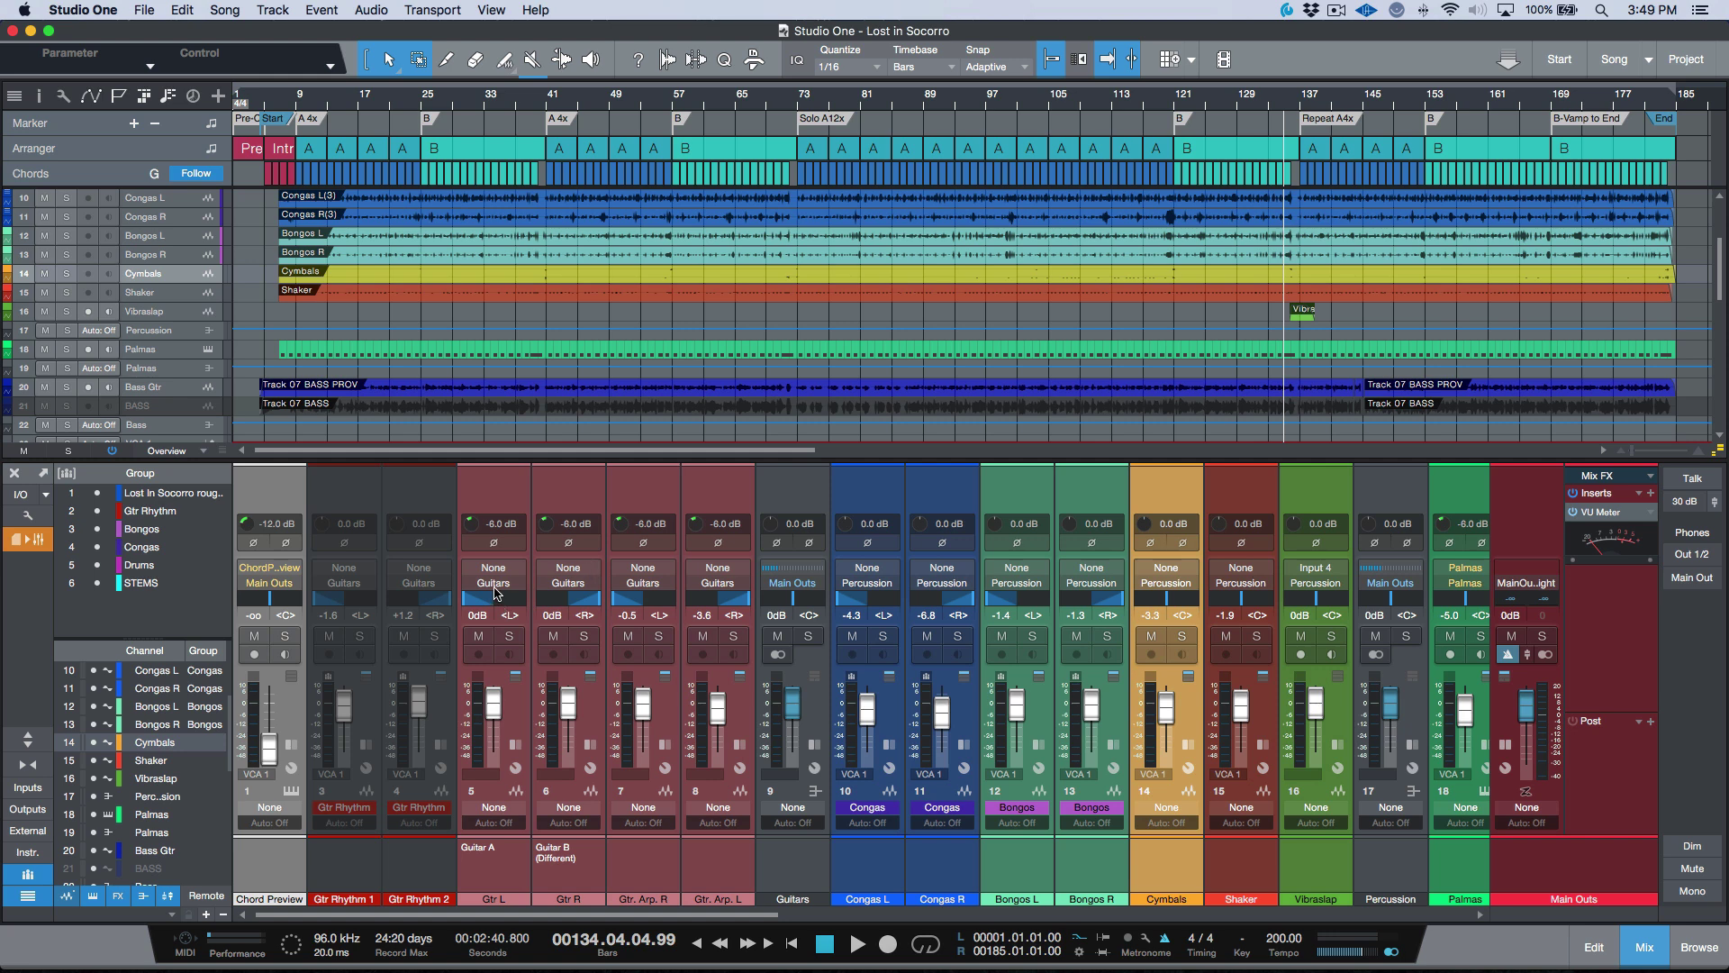
# Go through the Guitars, Percussion, Palmas, Bass and Drums bus channels in the console, selecting each in turn.
pyautogui.click(820, 871)
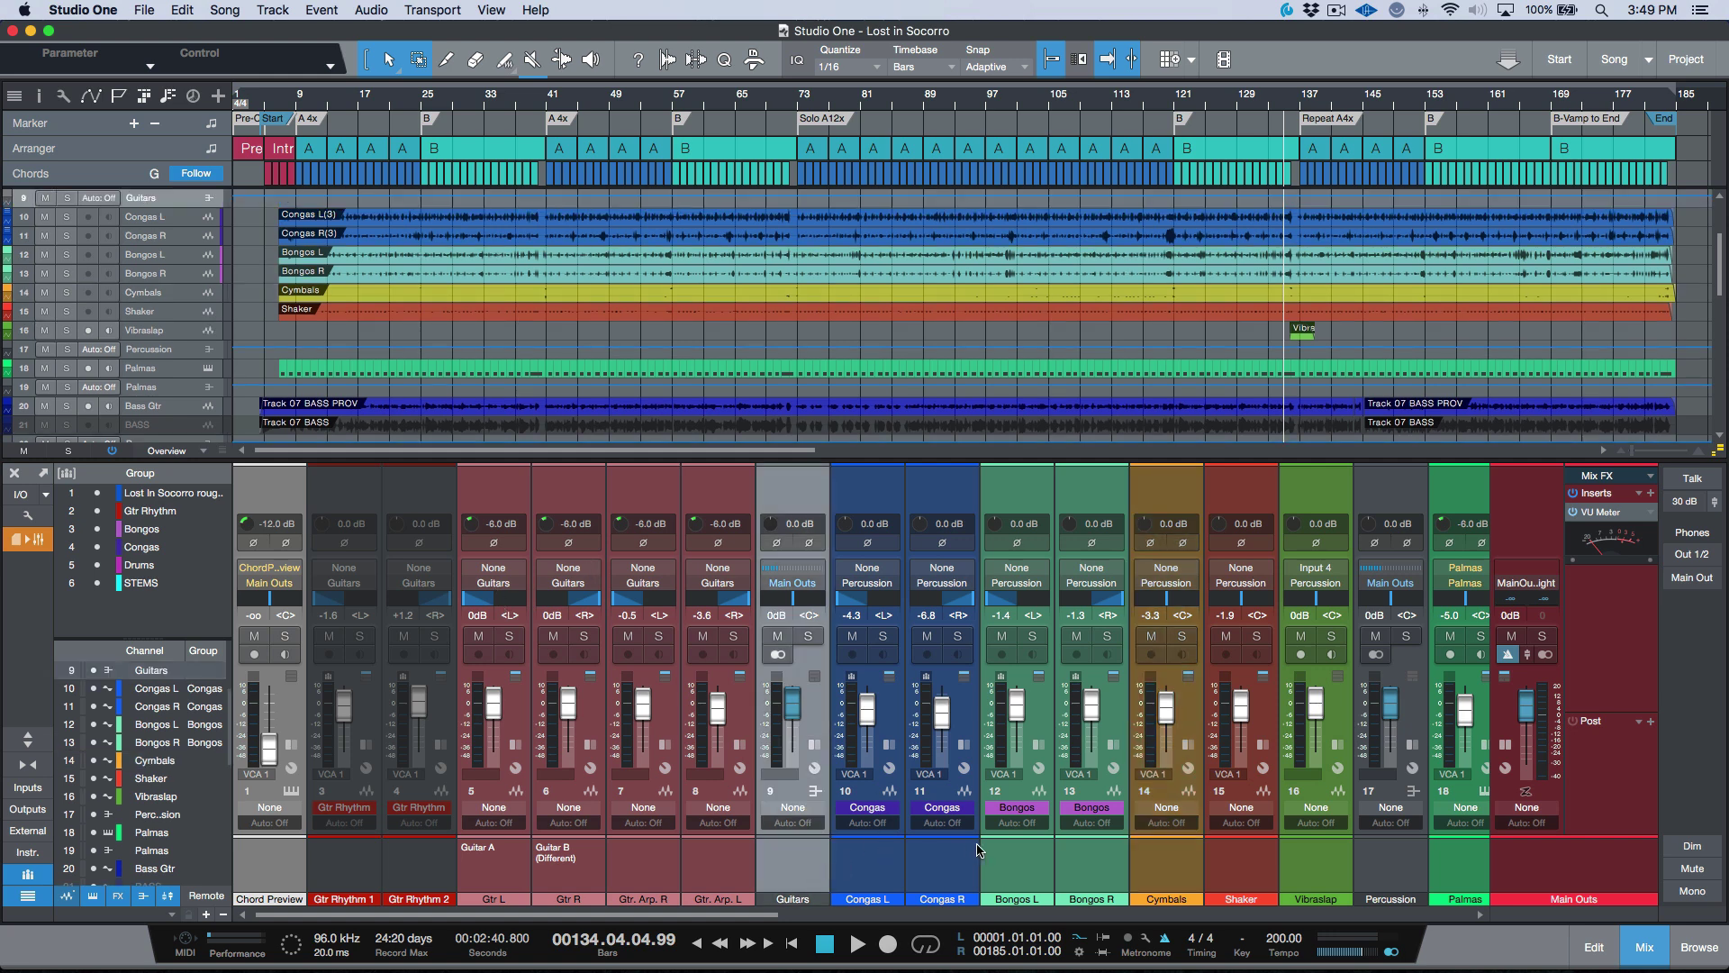
pyautogui.hscroll(3, 961, 851)
pyautogui.hscroll(4, 957, 851)
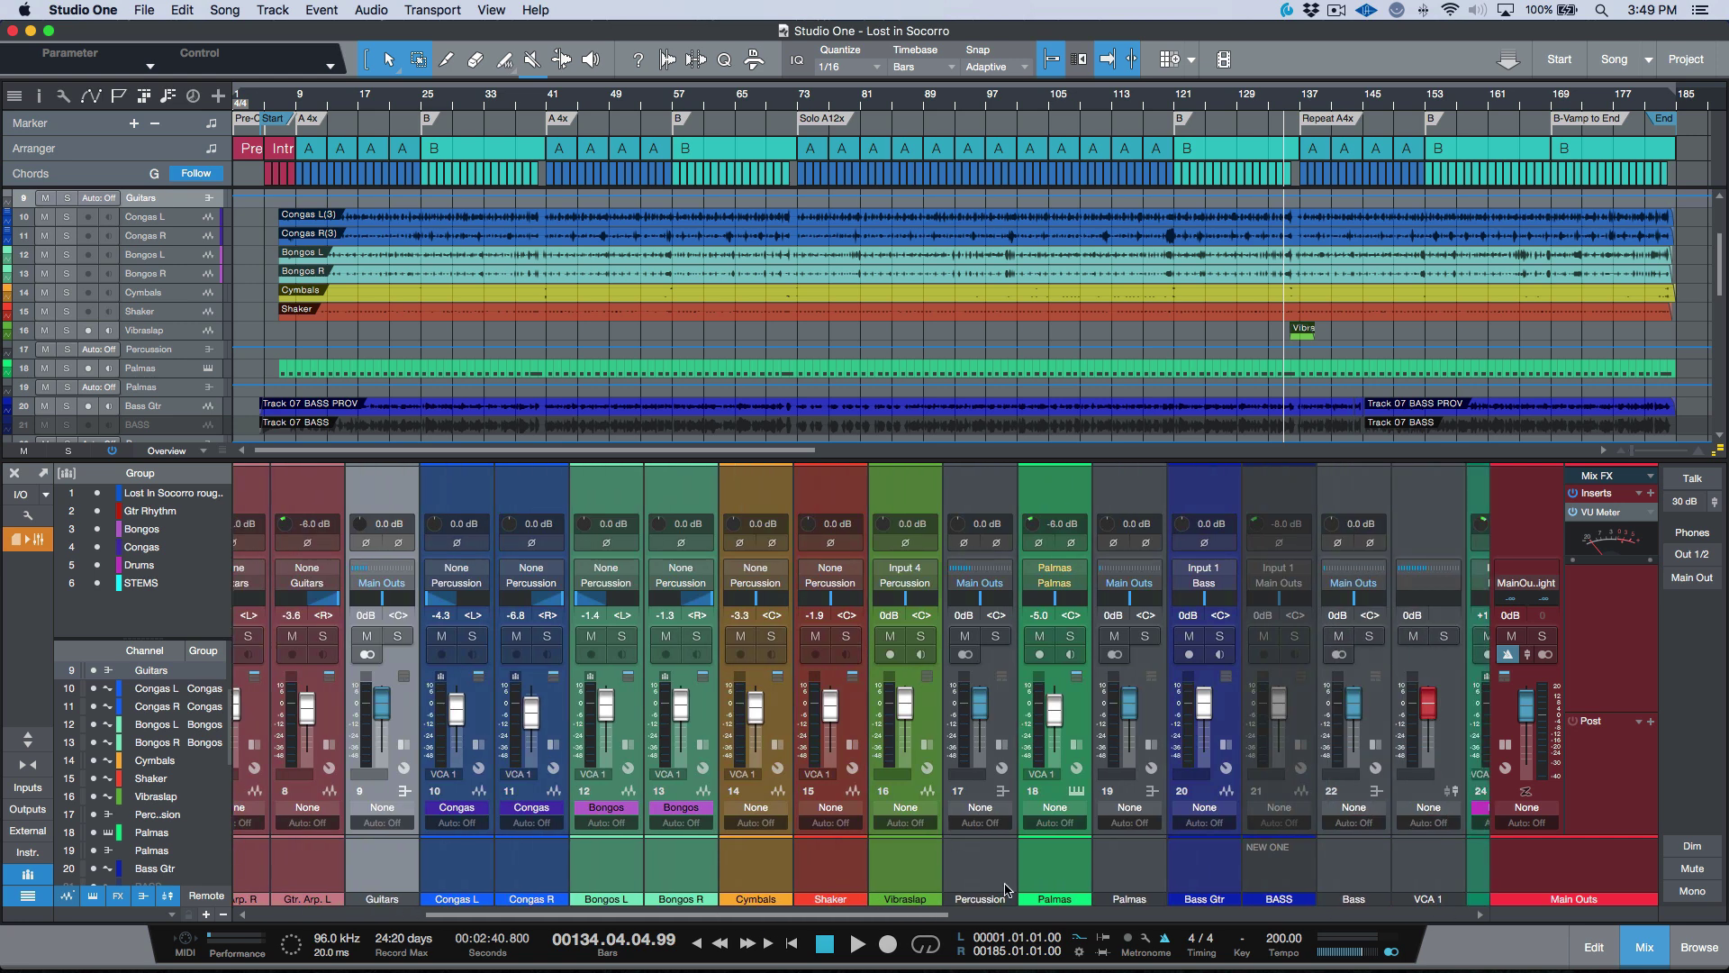
pyautogui.click(984, 857)
pyautogui.hscroll(4, 984, 857)
pyautogui.click(796, 866)
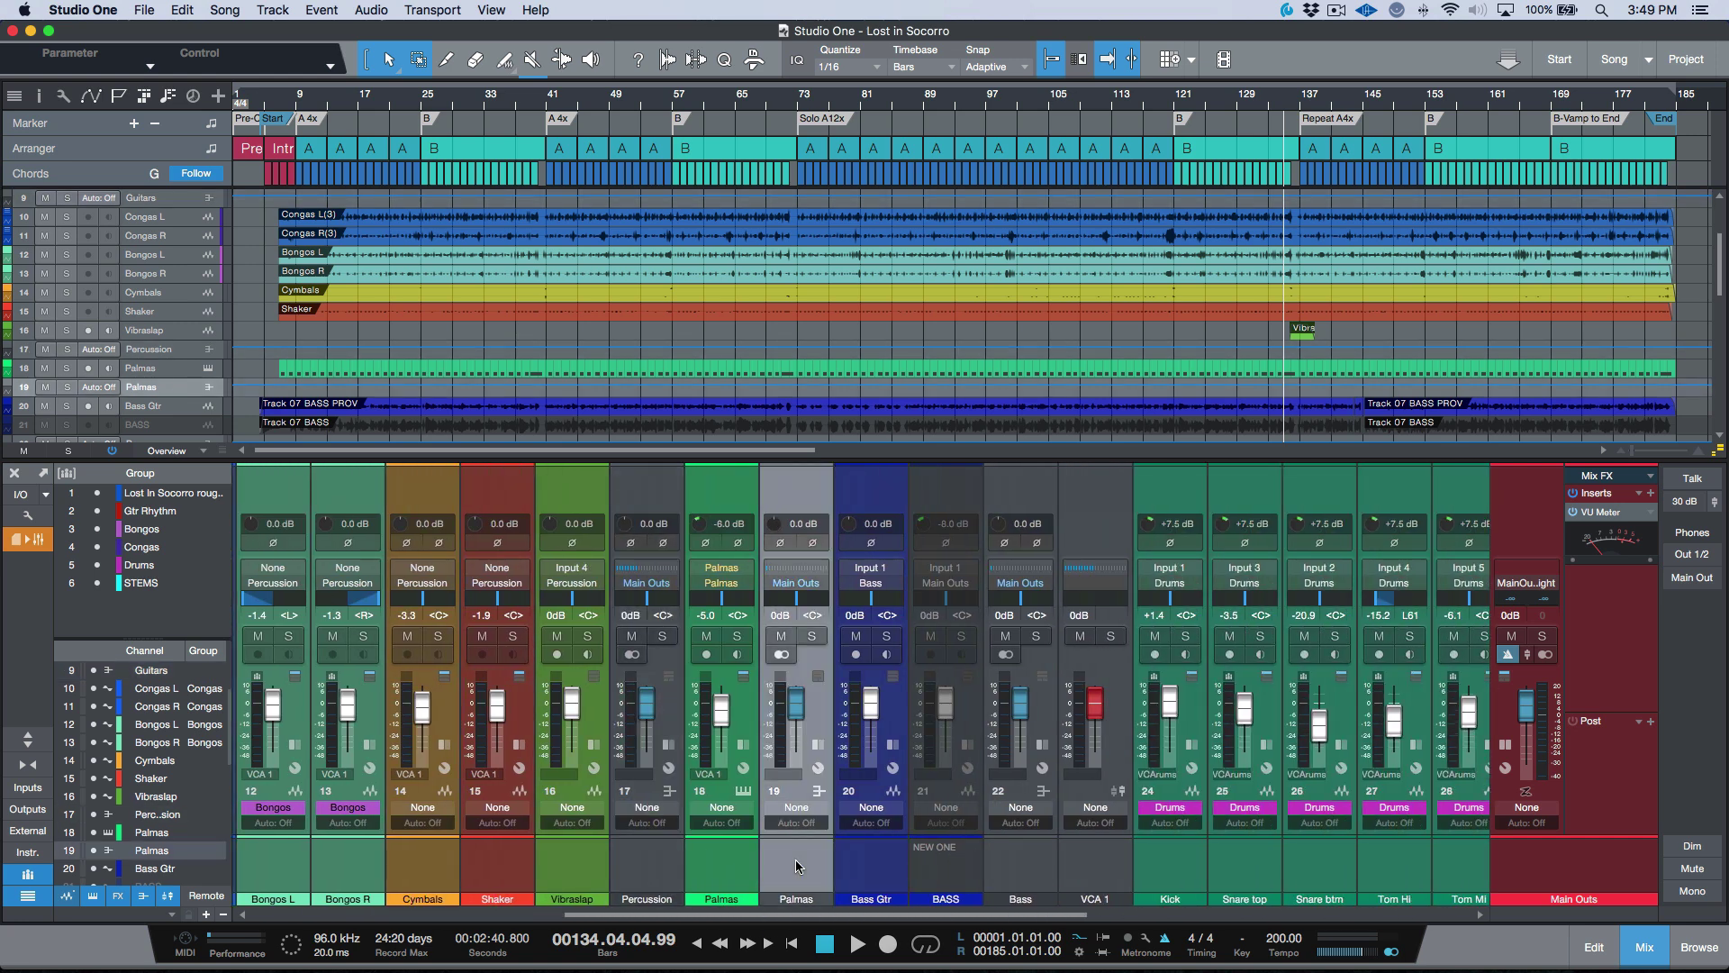
pyautogui.click(1034, 876)
pyautogui.hscroll(10, 1034, 876)
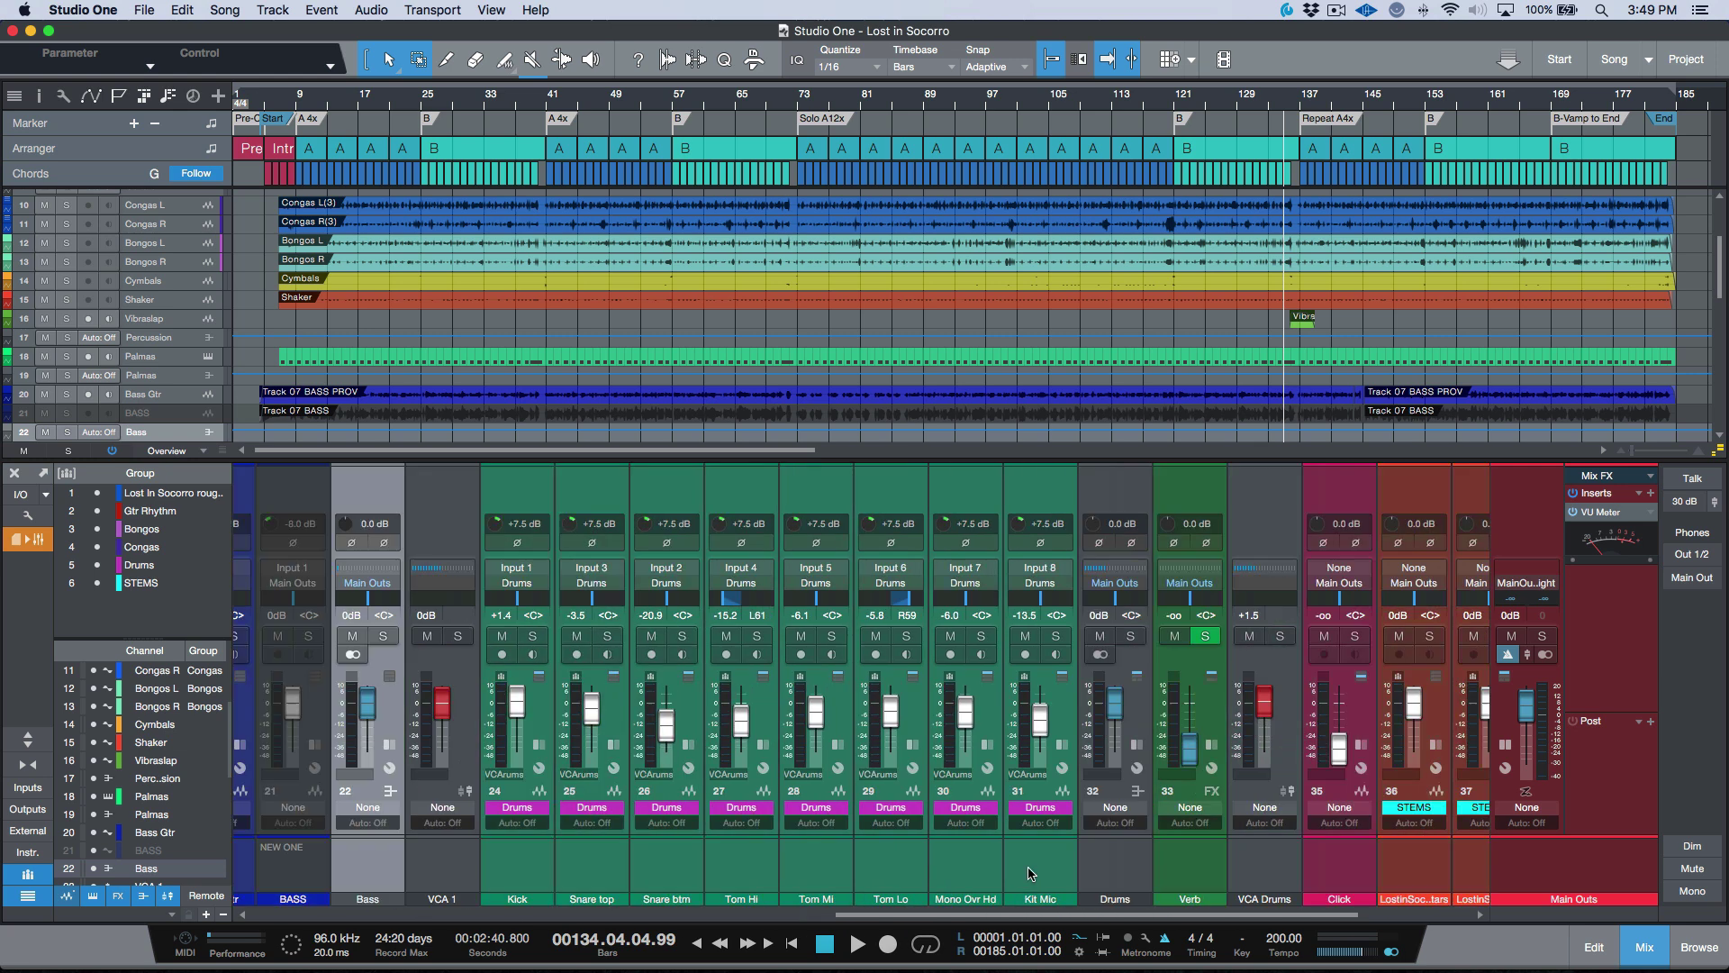
pyautogui.click(856, 855)
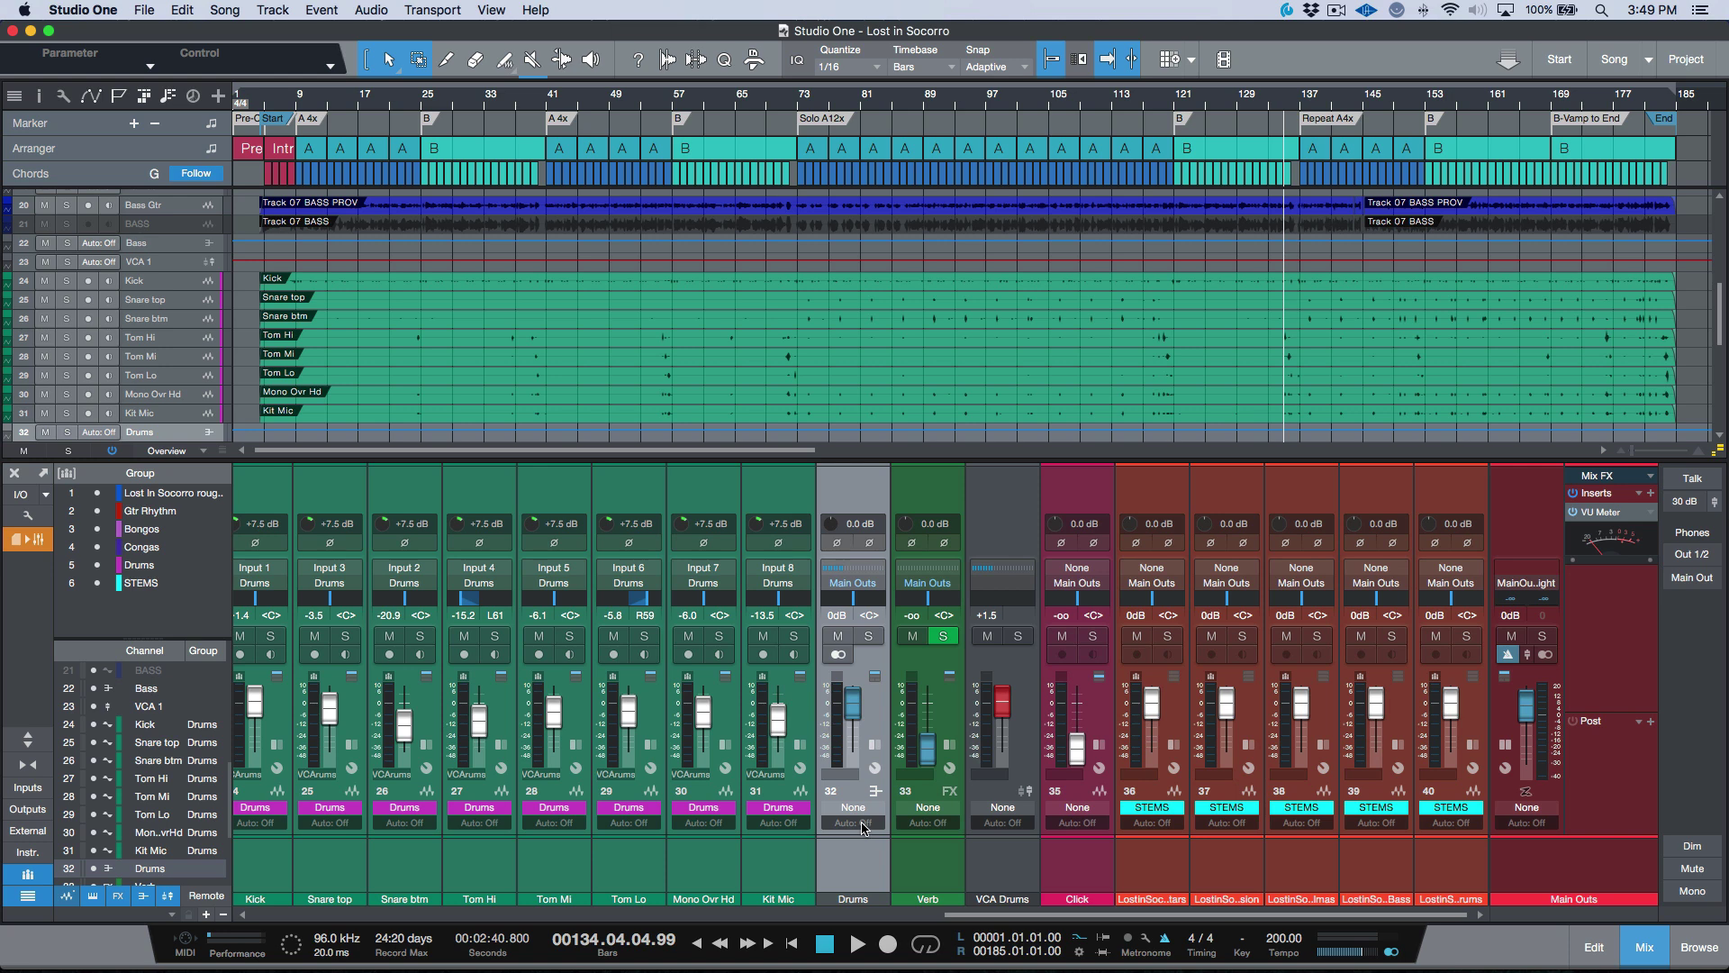
# Review the Export Stems sources, available file formats and options, and leave the dialog without exporting.
pyautogui.scroll(-1, 808, 324)
pyautogui.scroll(-10, 808, 324)
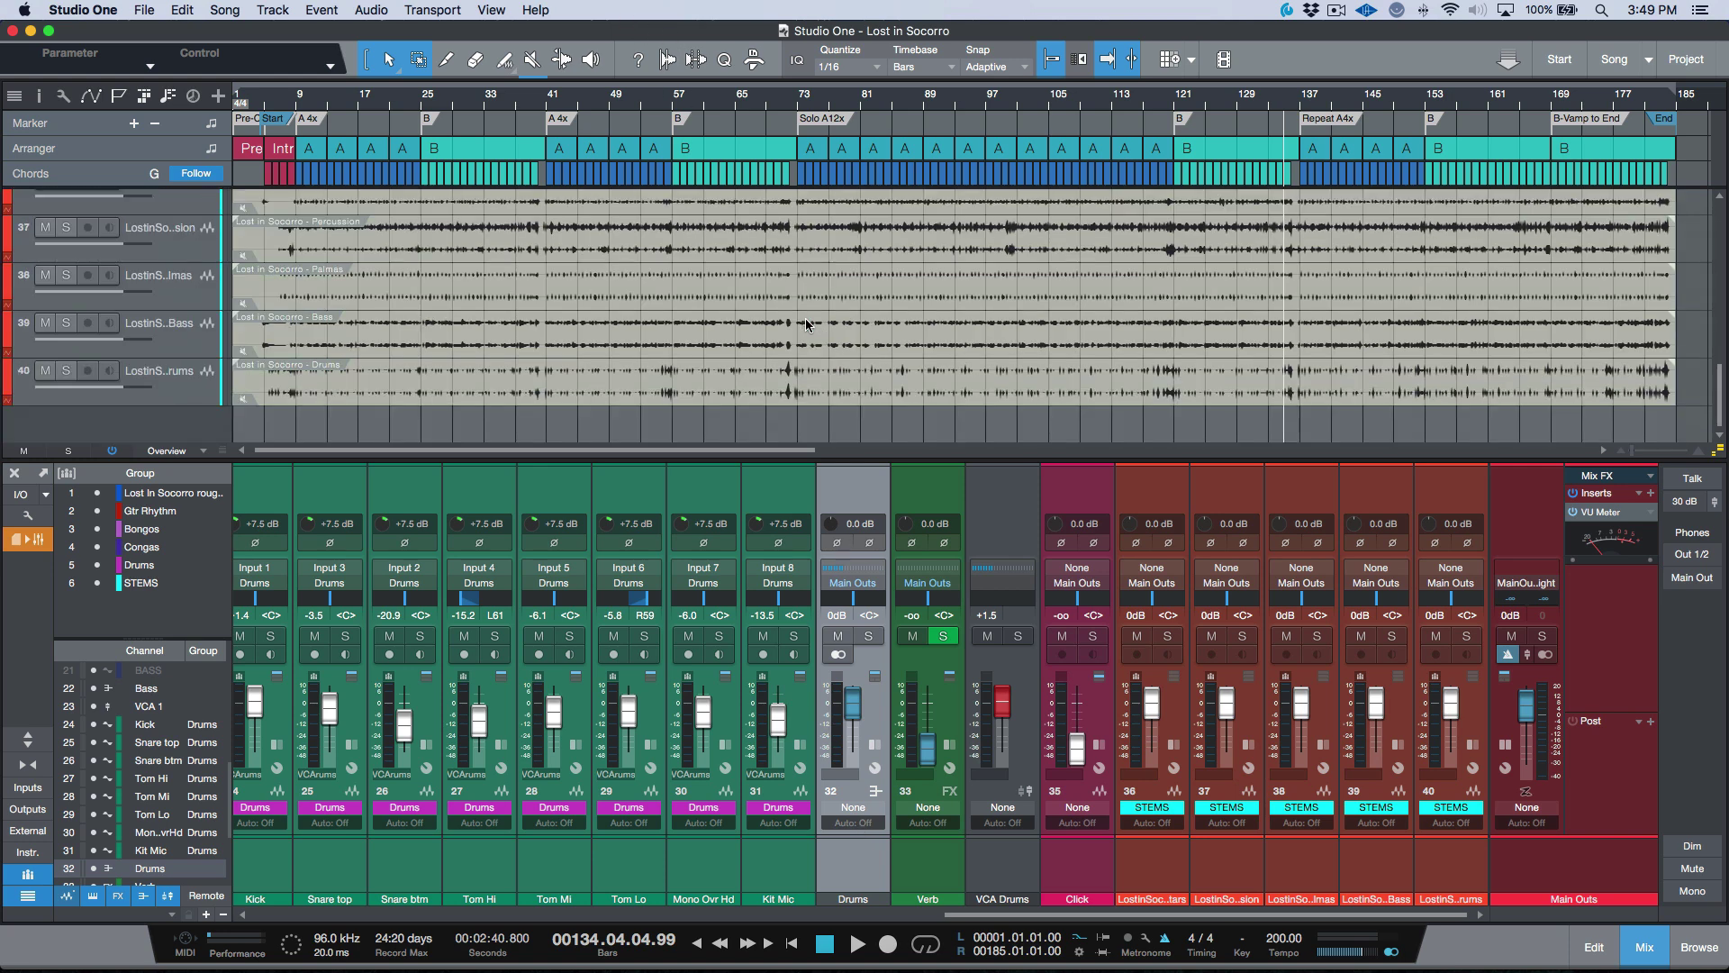
pyautogui.click(225, 10)
pyautogui.click(243, 77)
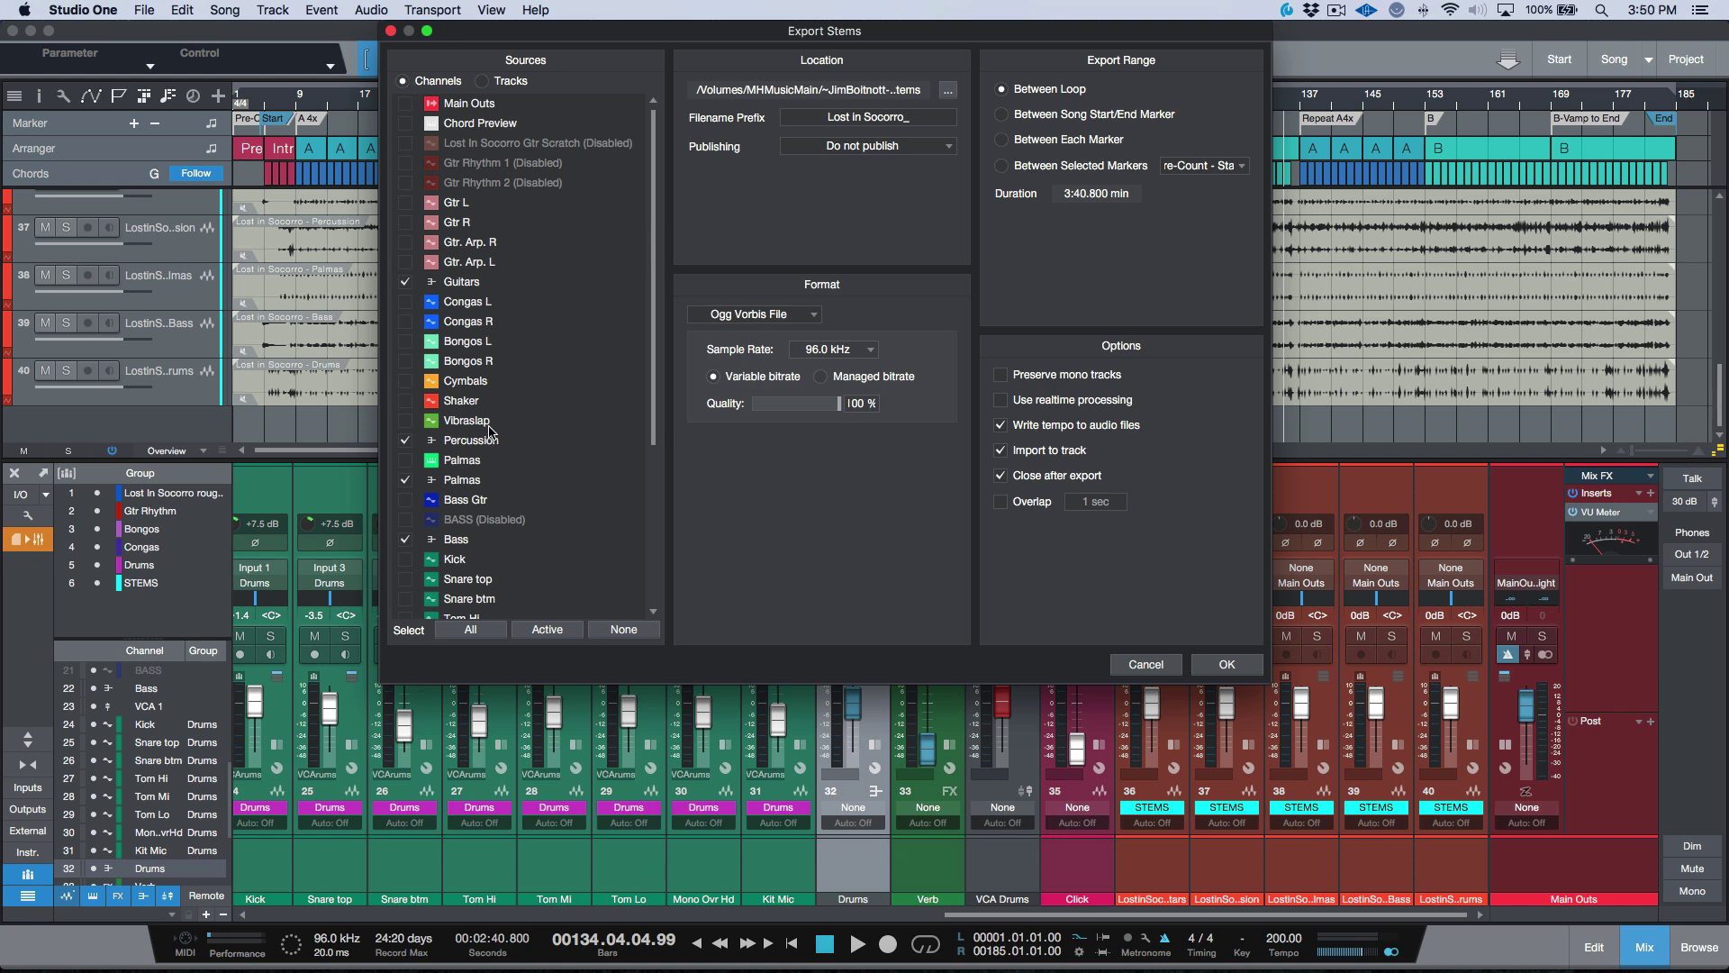
pyautogui.scroll(-5, 527, 498)
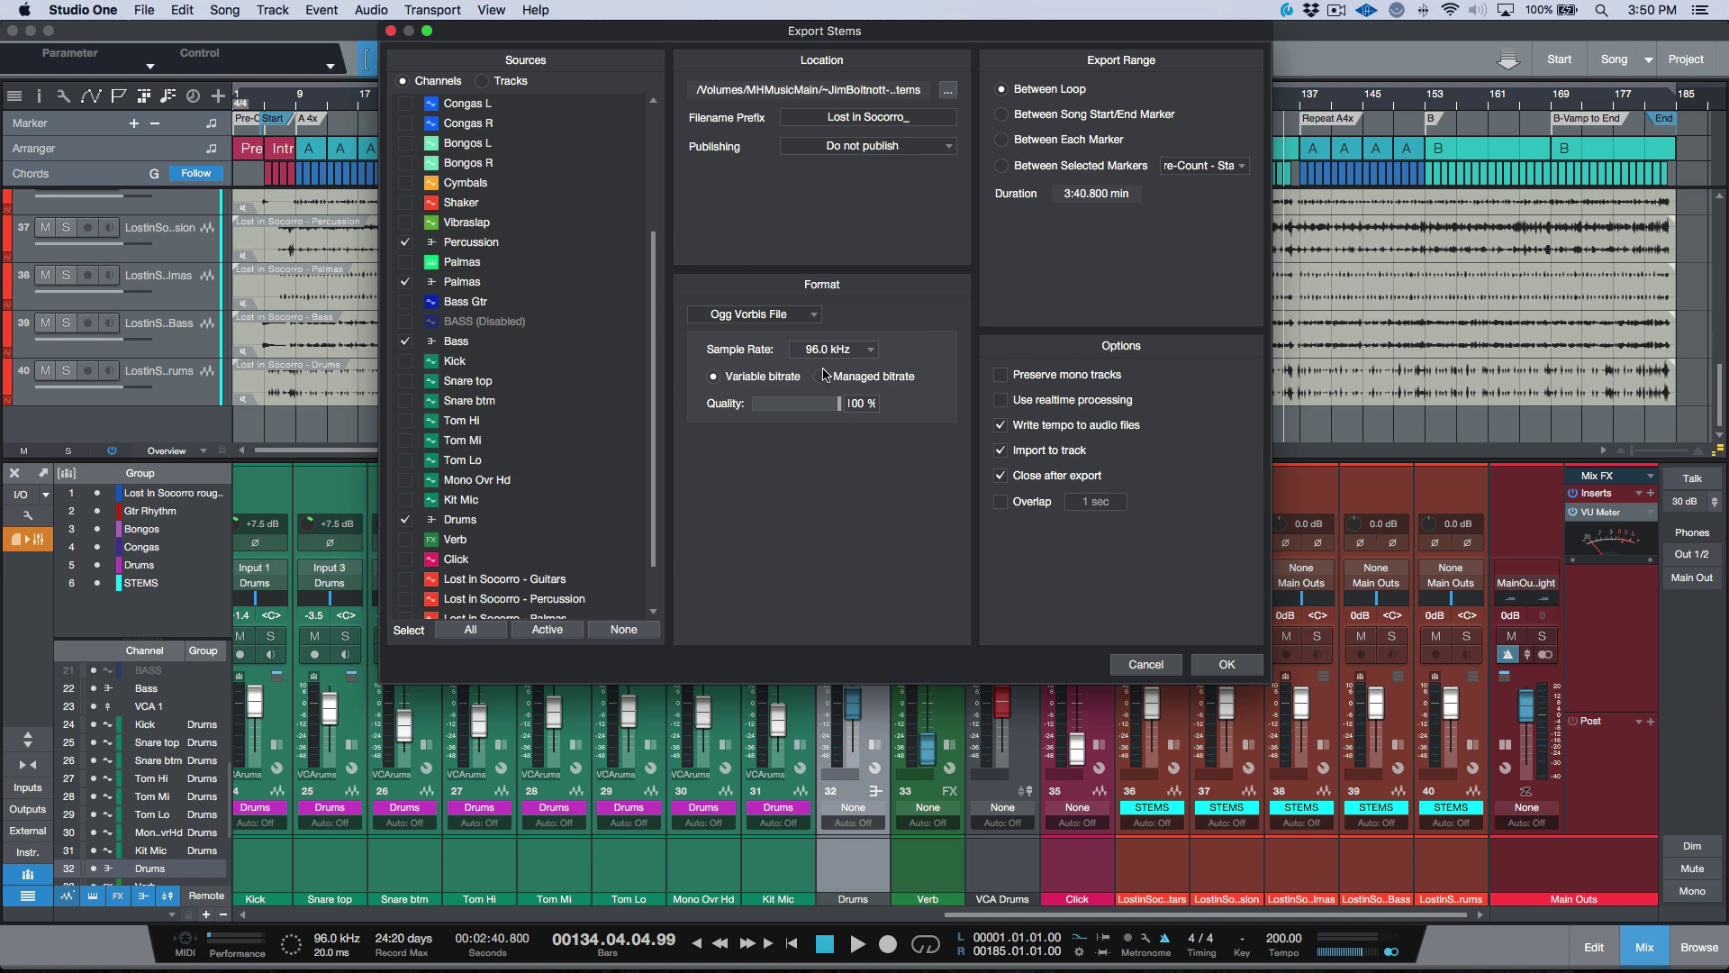
pyautogui.click(808, 314)
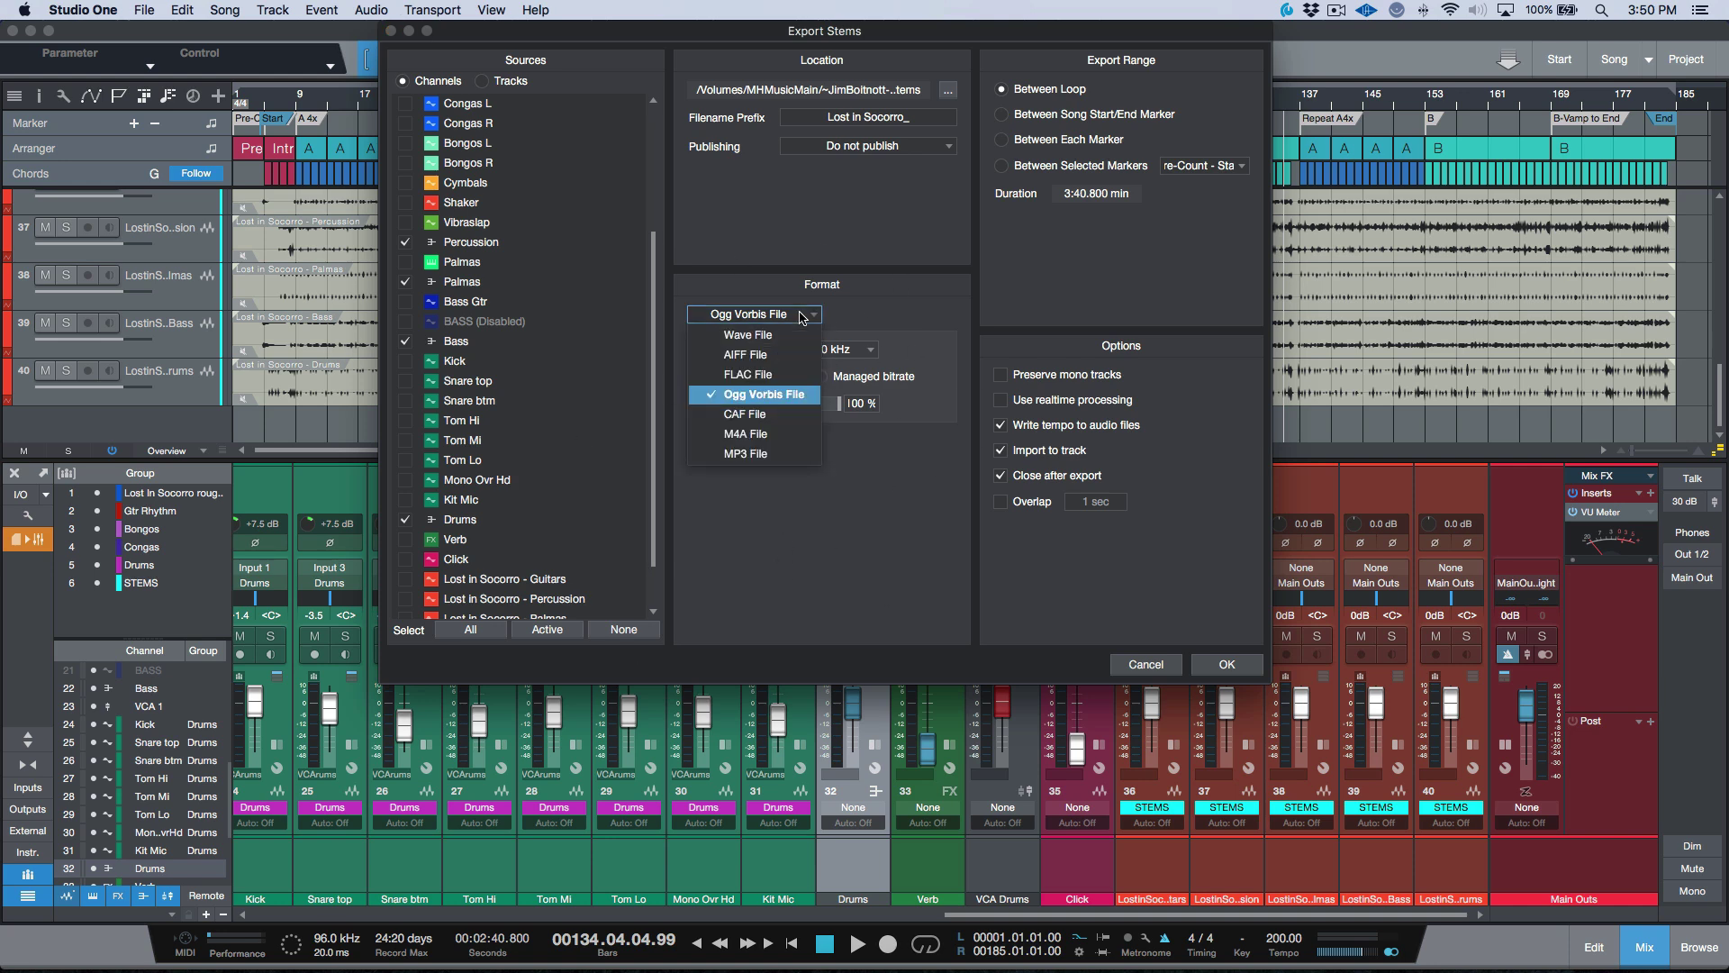
pyautogui.click(871, 306)
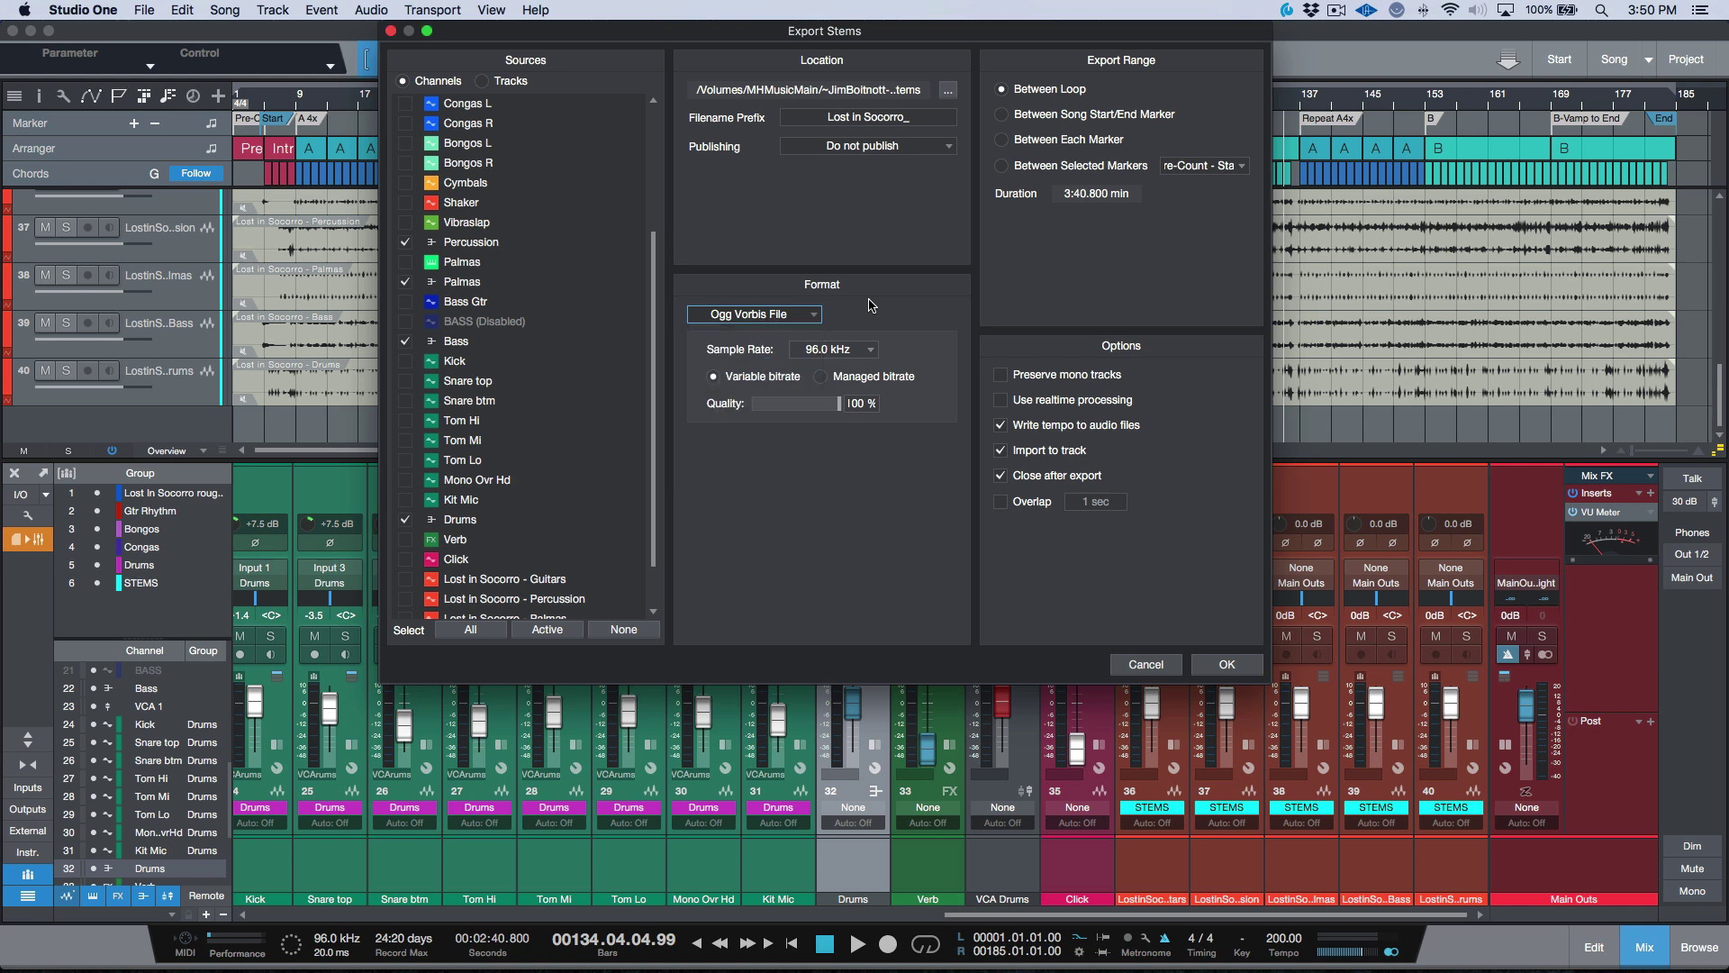
pyautogui.click(808, 317)
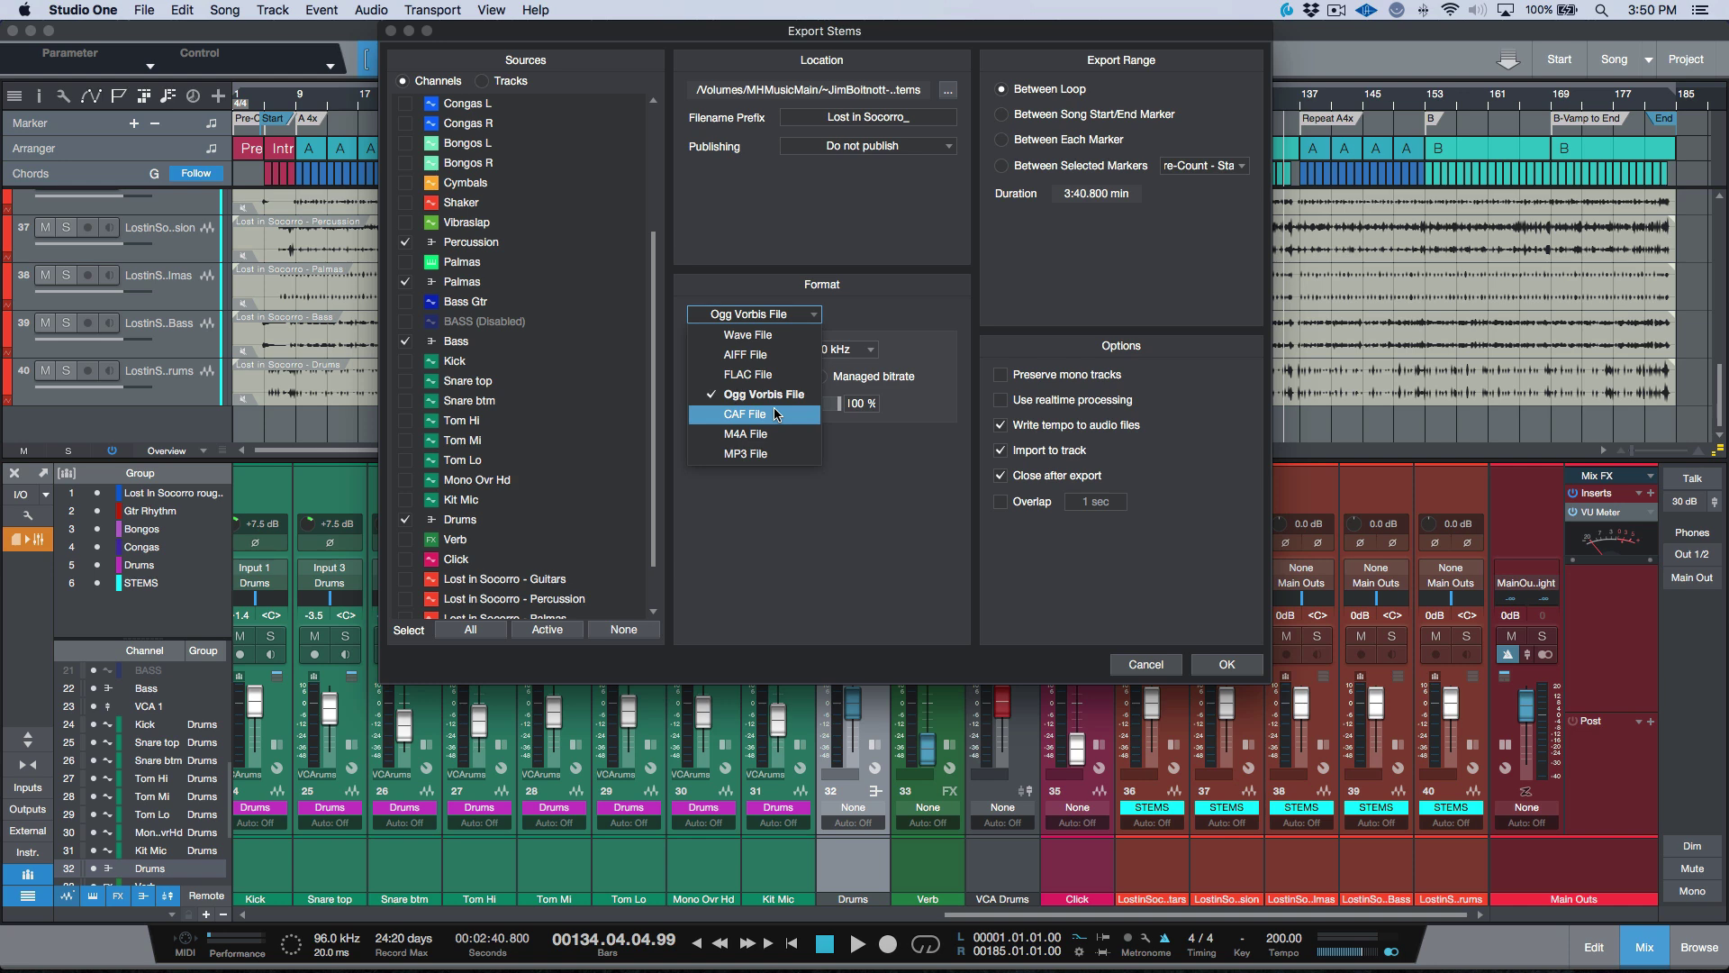
pyautogui.click(911, 501)
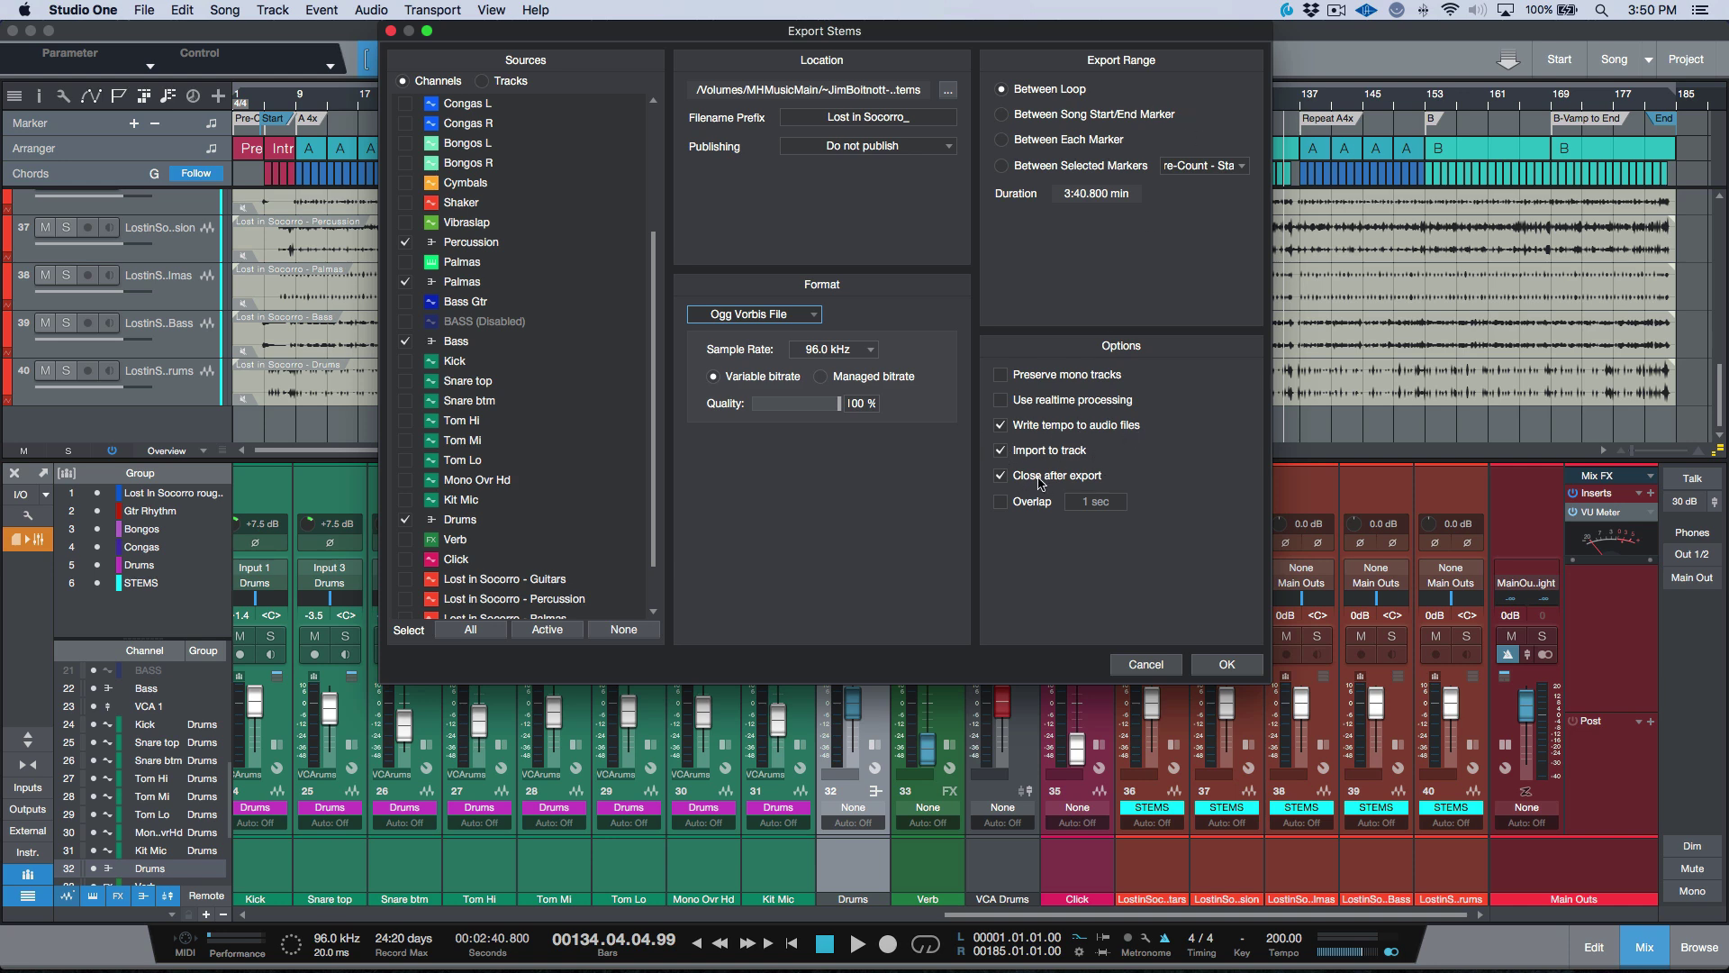
pyautogui.click(1146, 664)
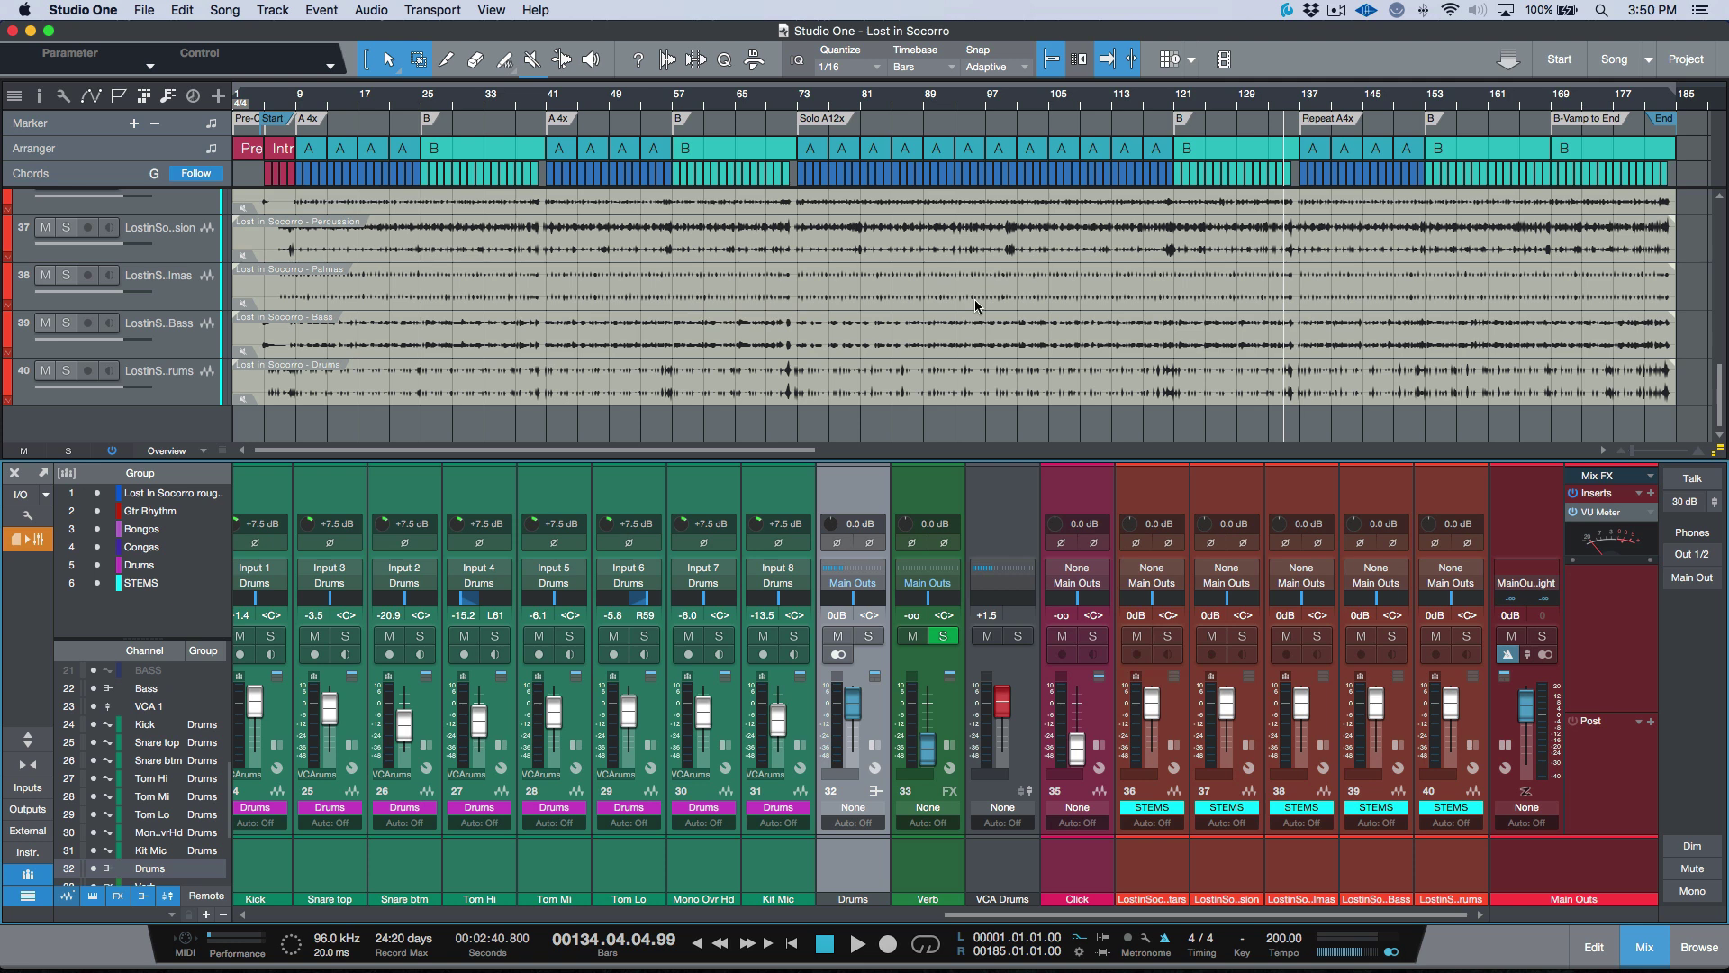
# Unmute the five Lost in Socorro stem events and select the Guitars stem channel.
pyautogui.scroll(2, 977, 305)
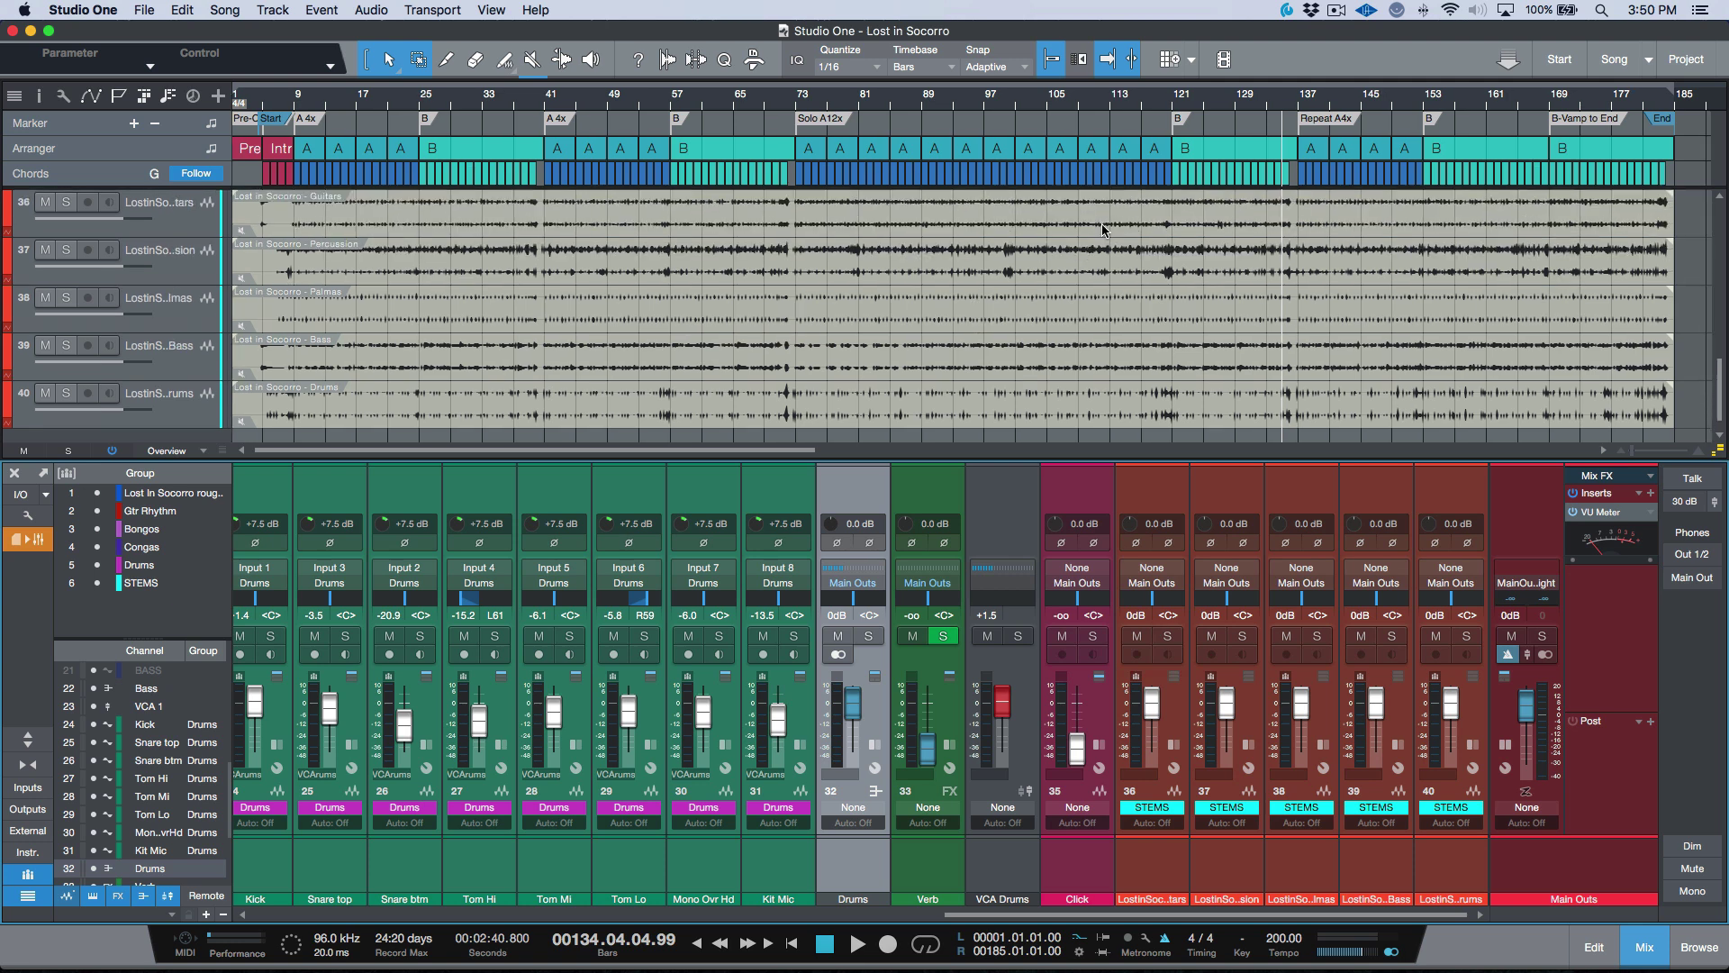
pyautogui.press('super+a')
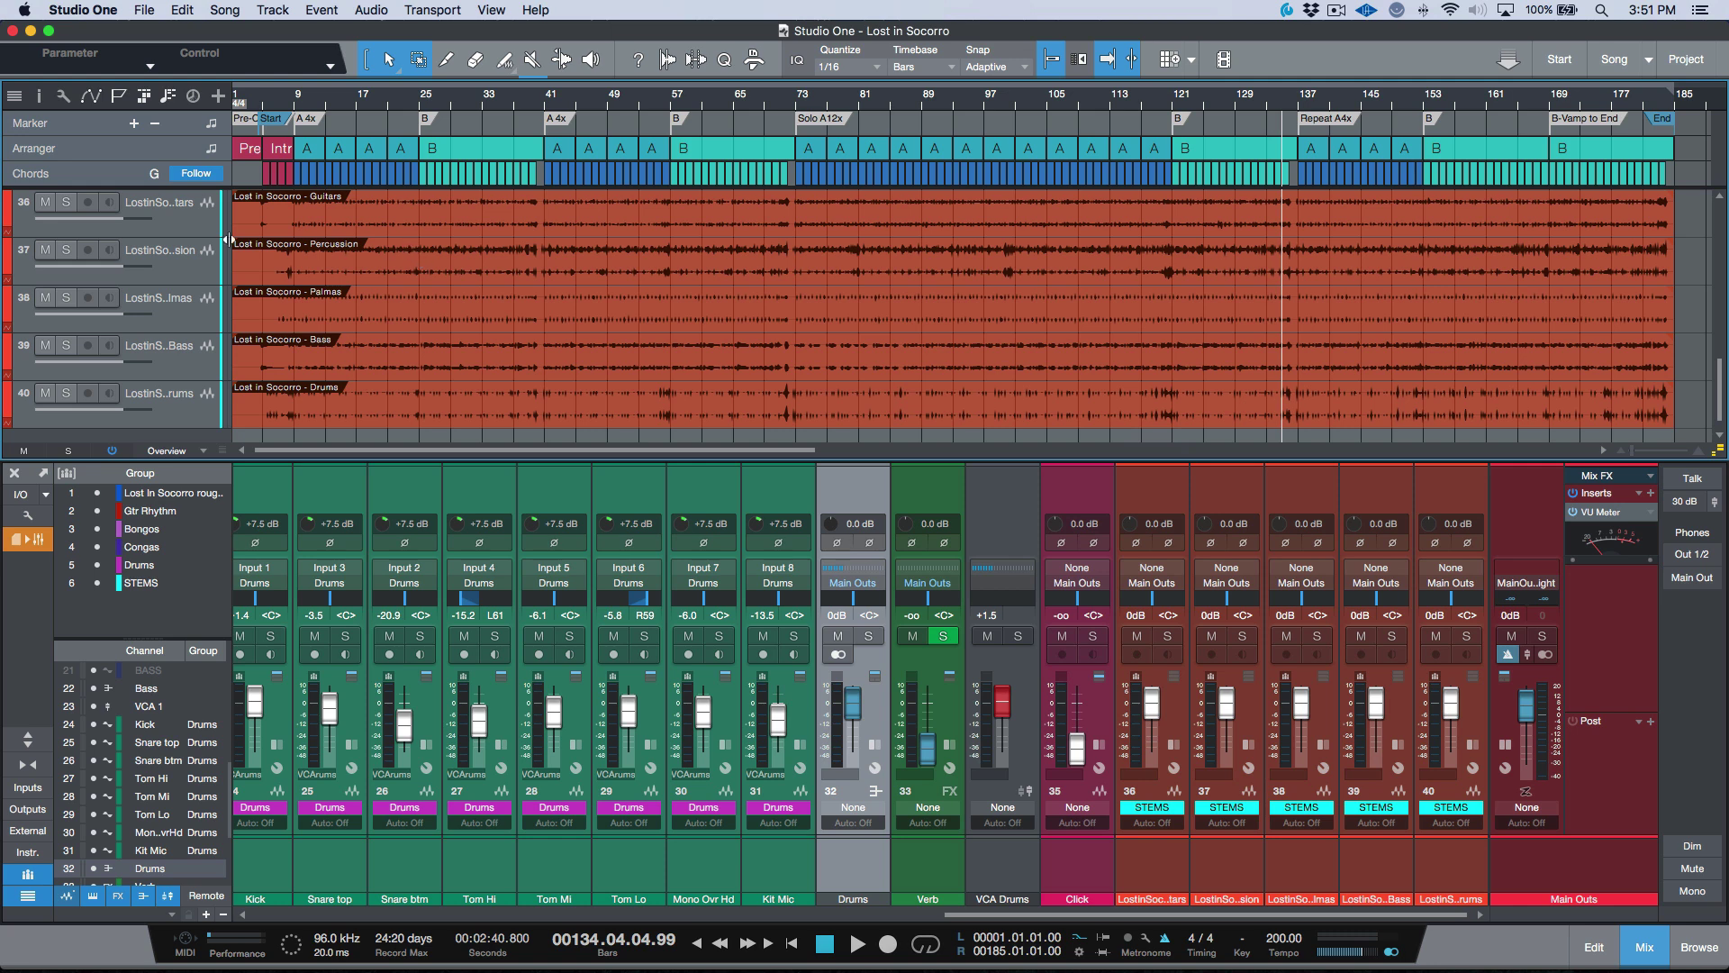
pyautogui.click(1180, 833)
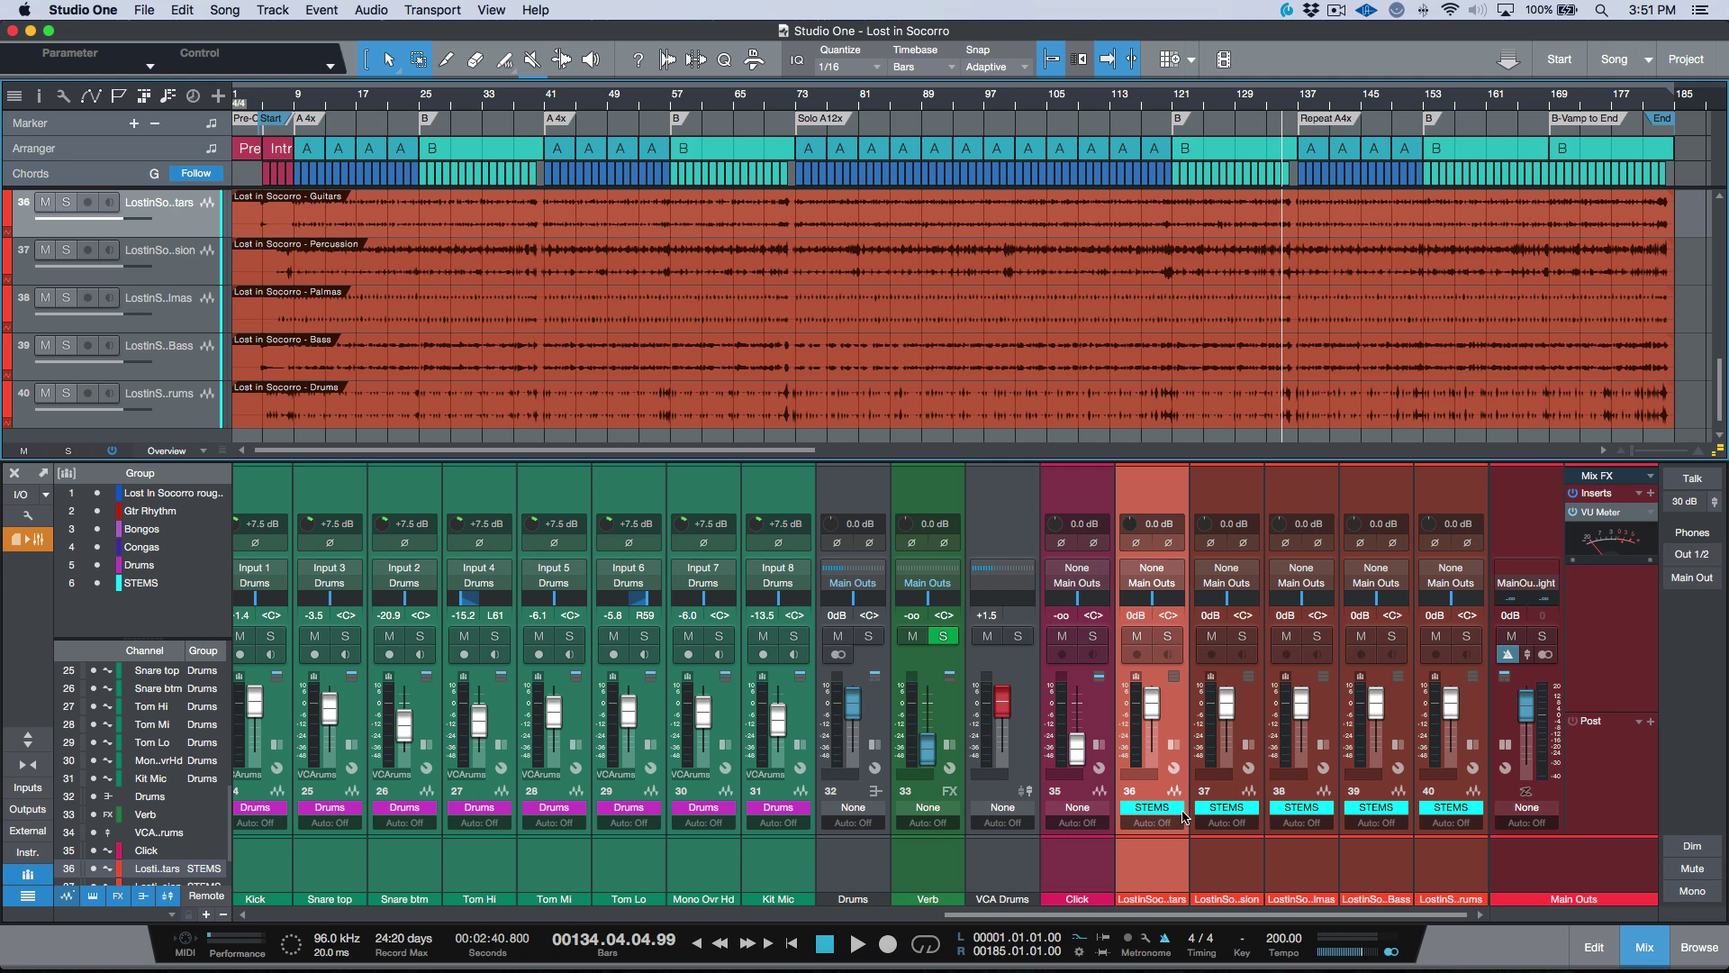
pyautogui.hscroll(-1, 1187, 815)
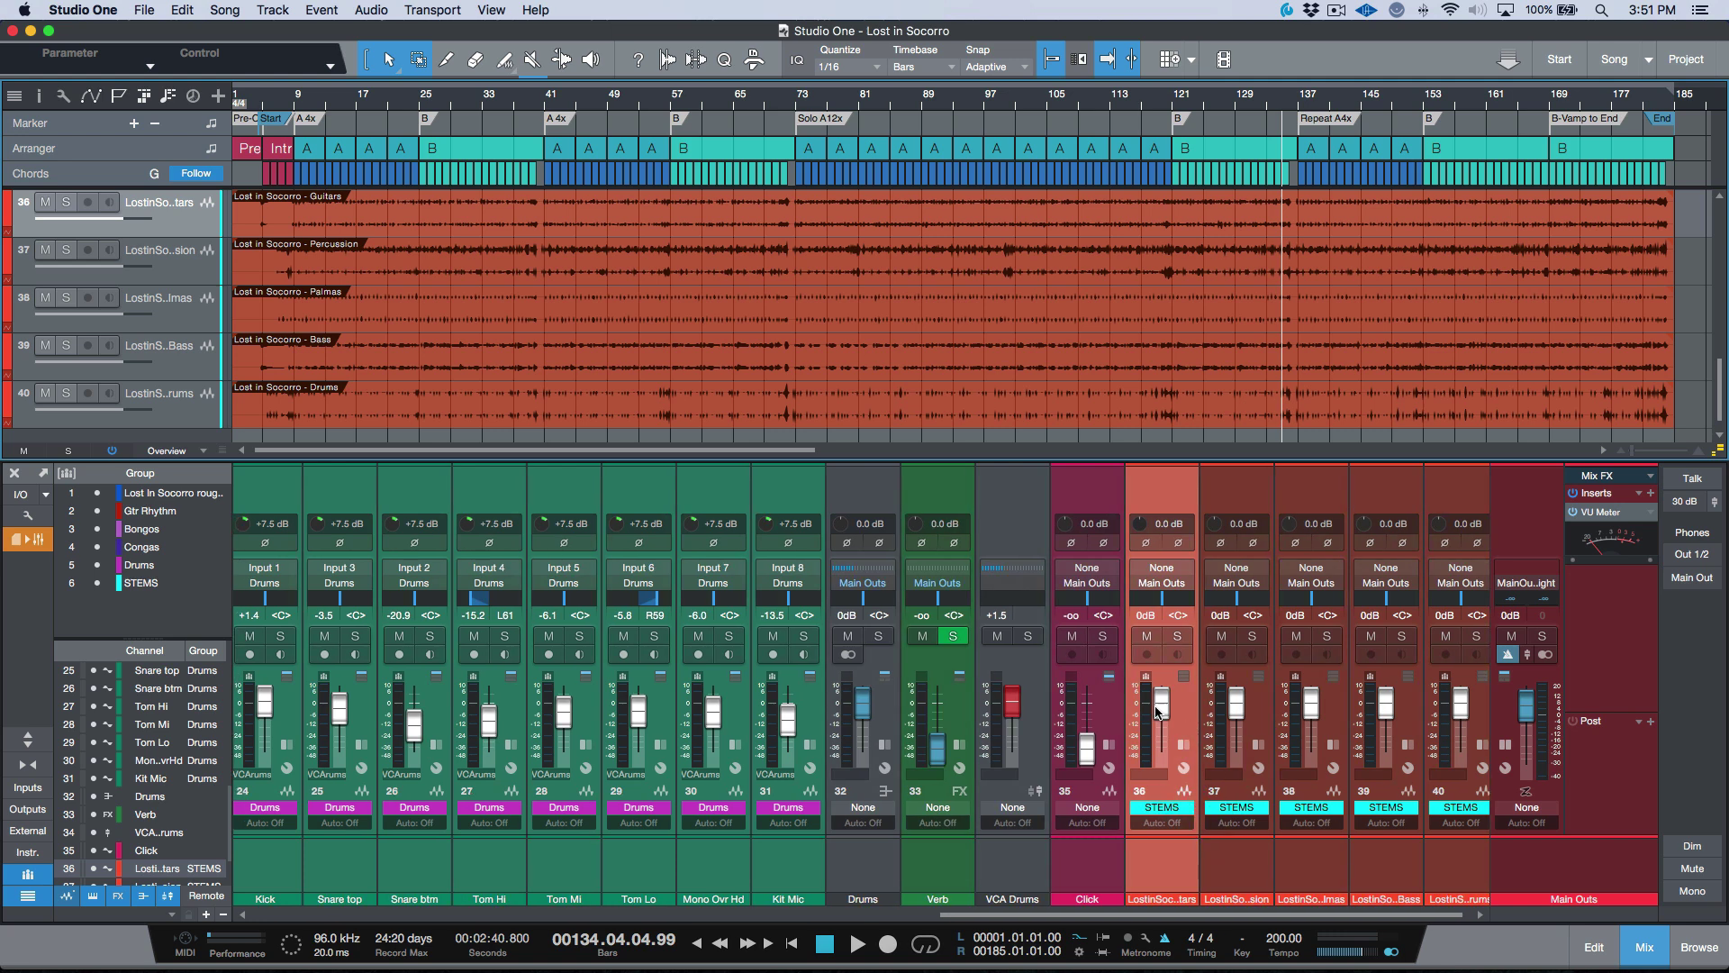
# Audition the Guitars, Percussion, Palmas, Bass and Drums stems by soloing each in turn during playback, and clear the solos after stopping.
pyautogui.click(67, 203)
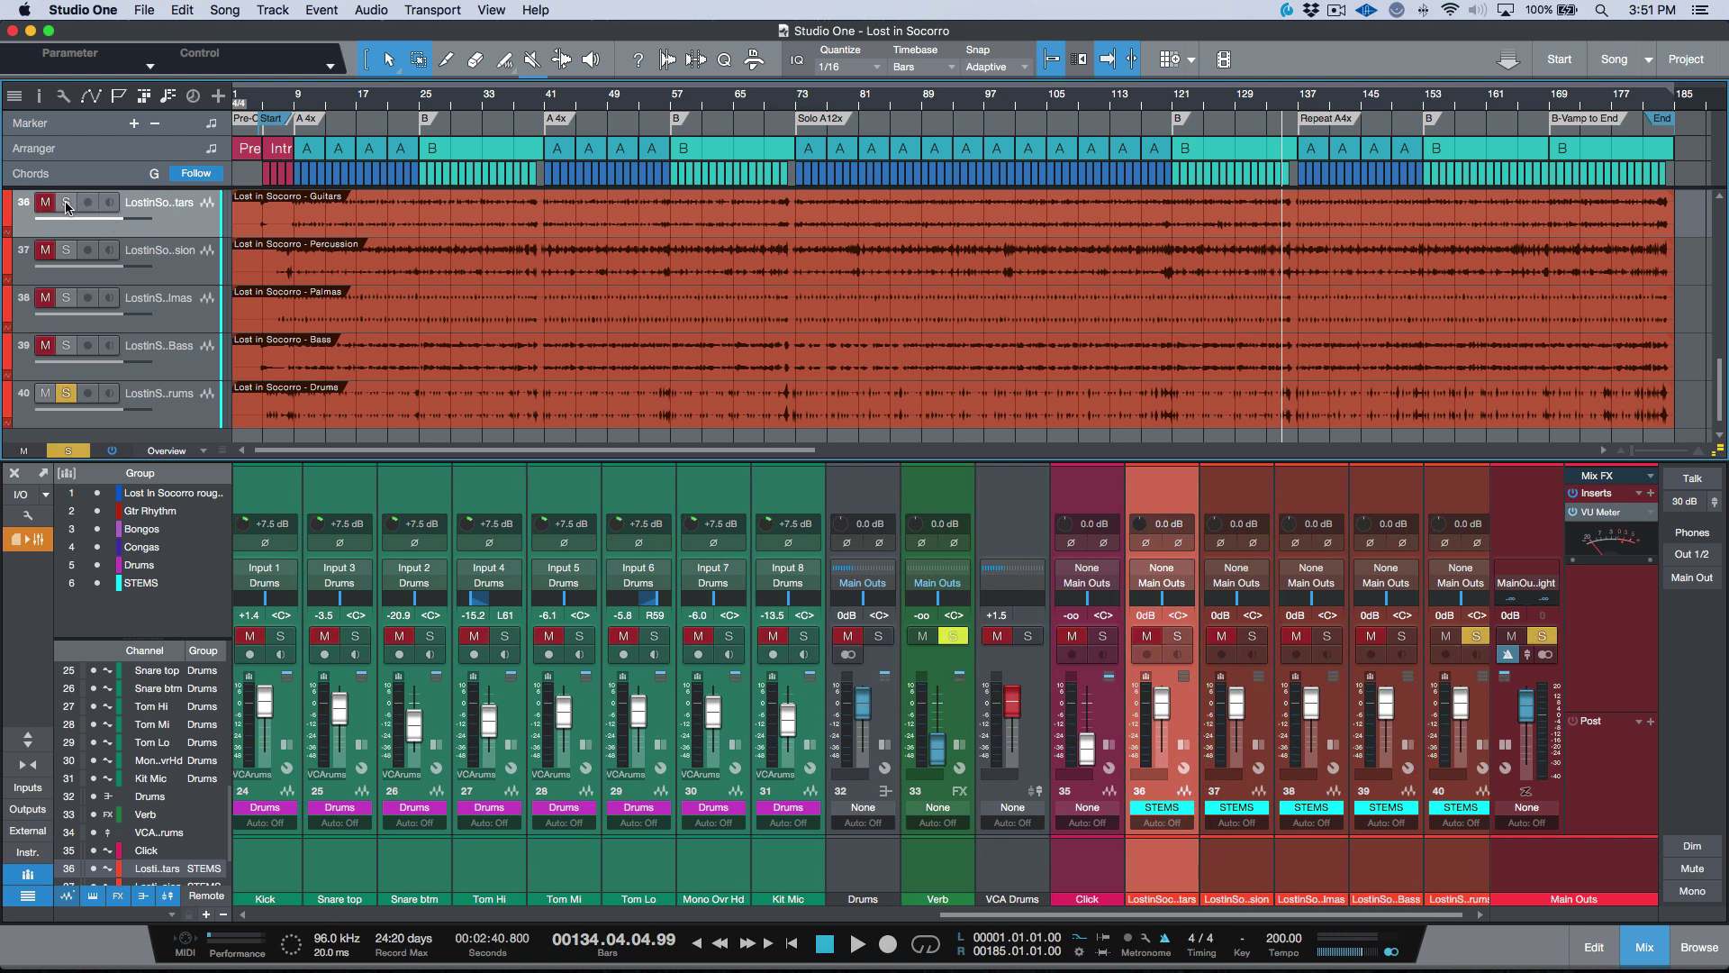
pyautogui.click(66, 206)
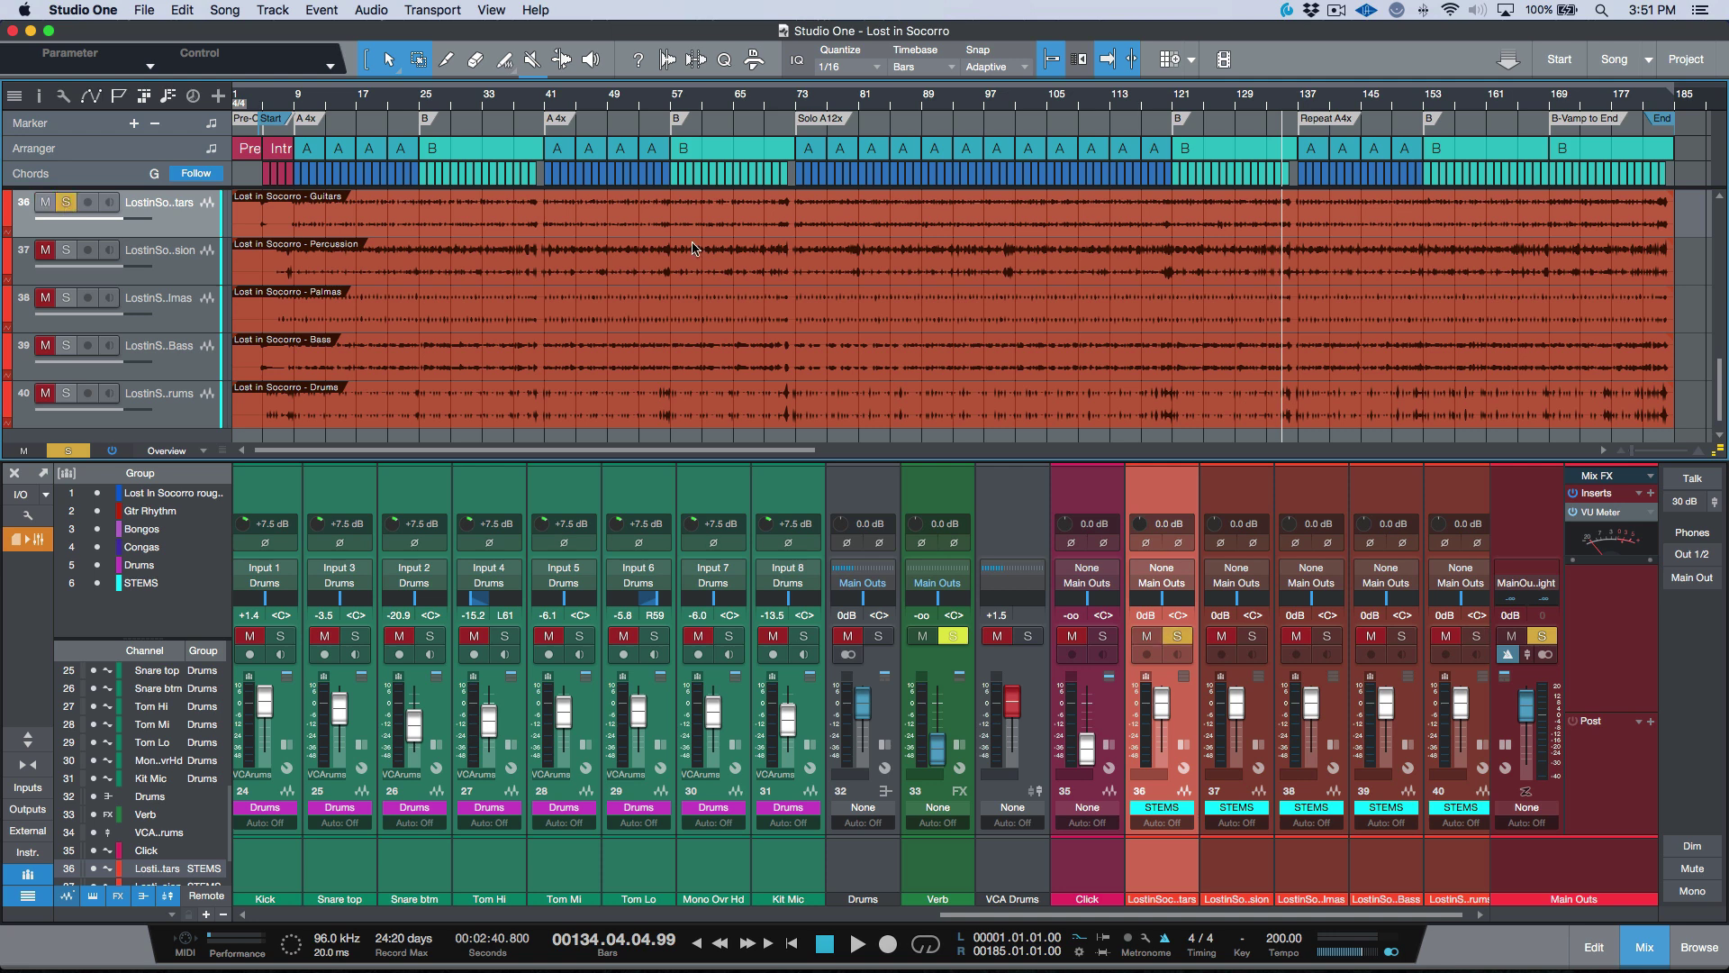
pyautogui.press('space')
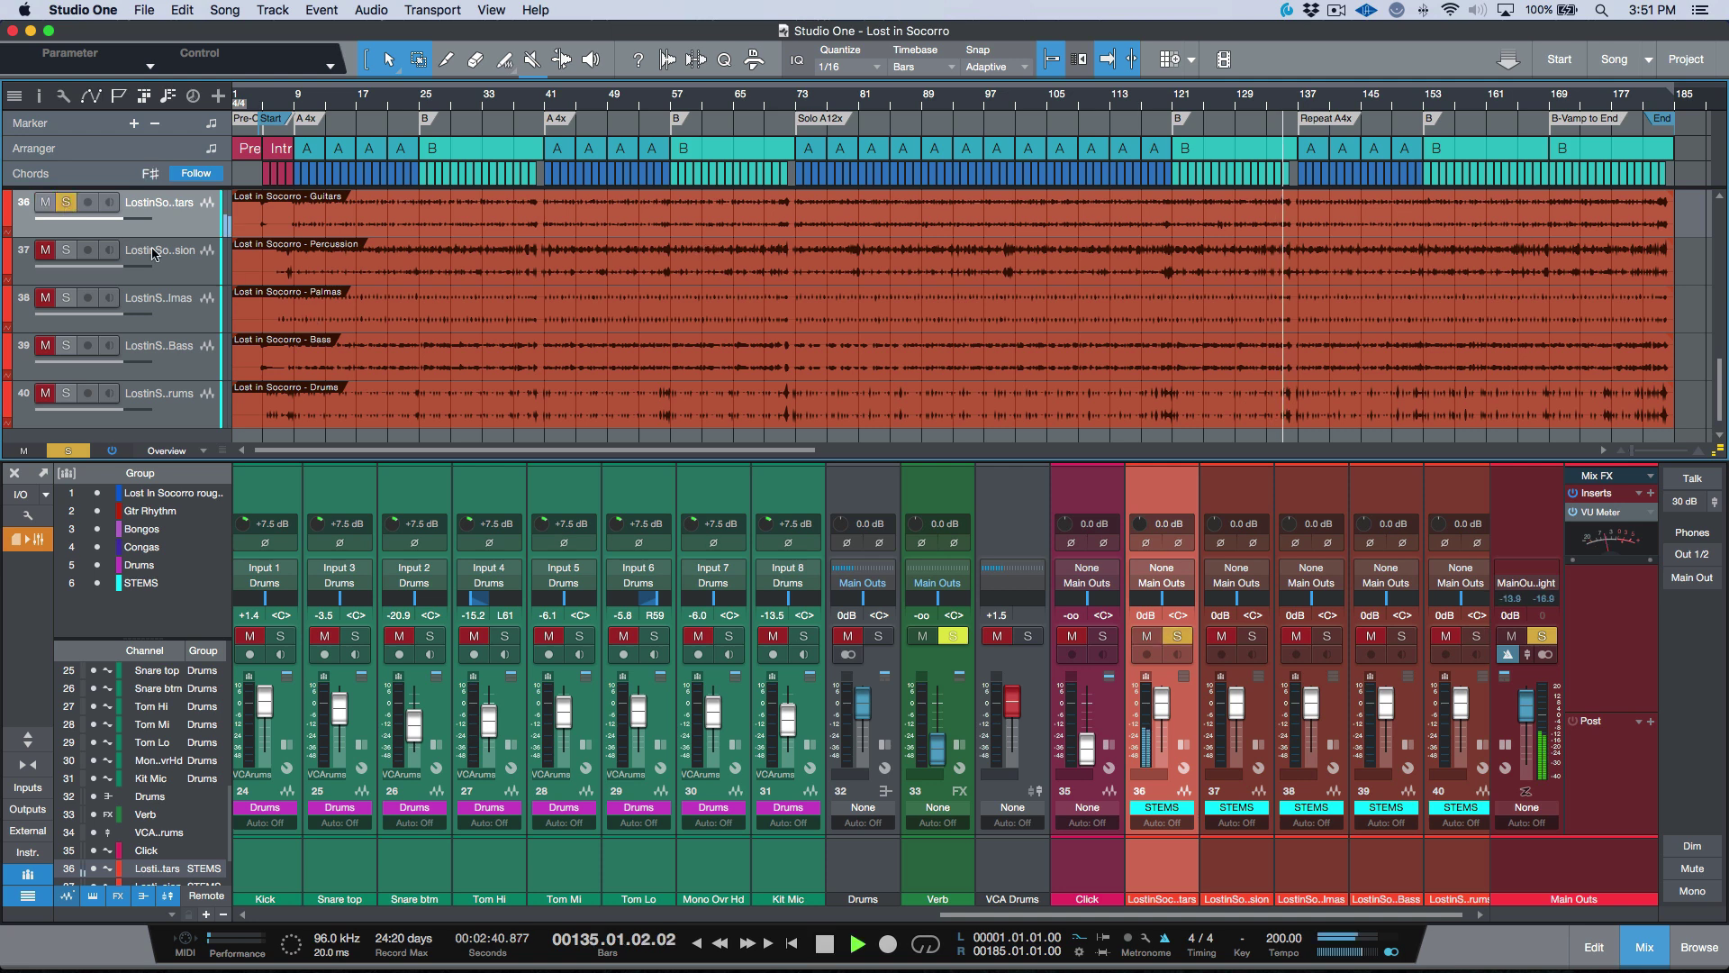
pyautogui.click(65, 251)
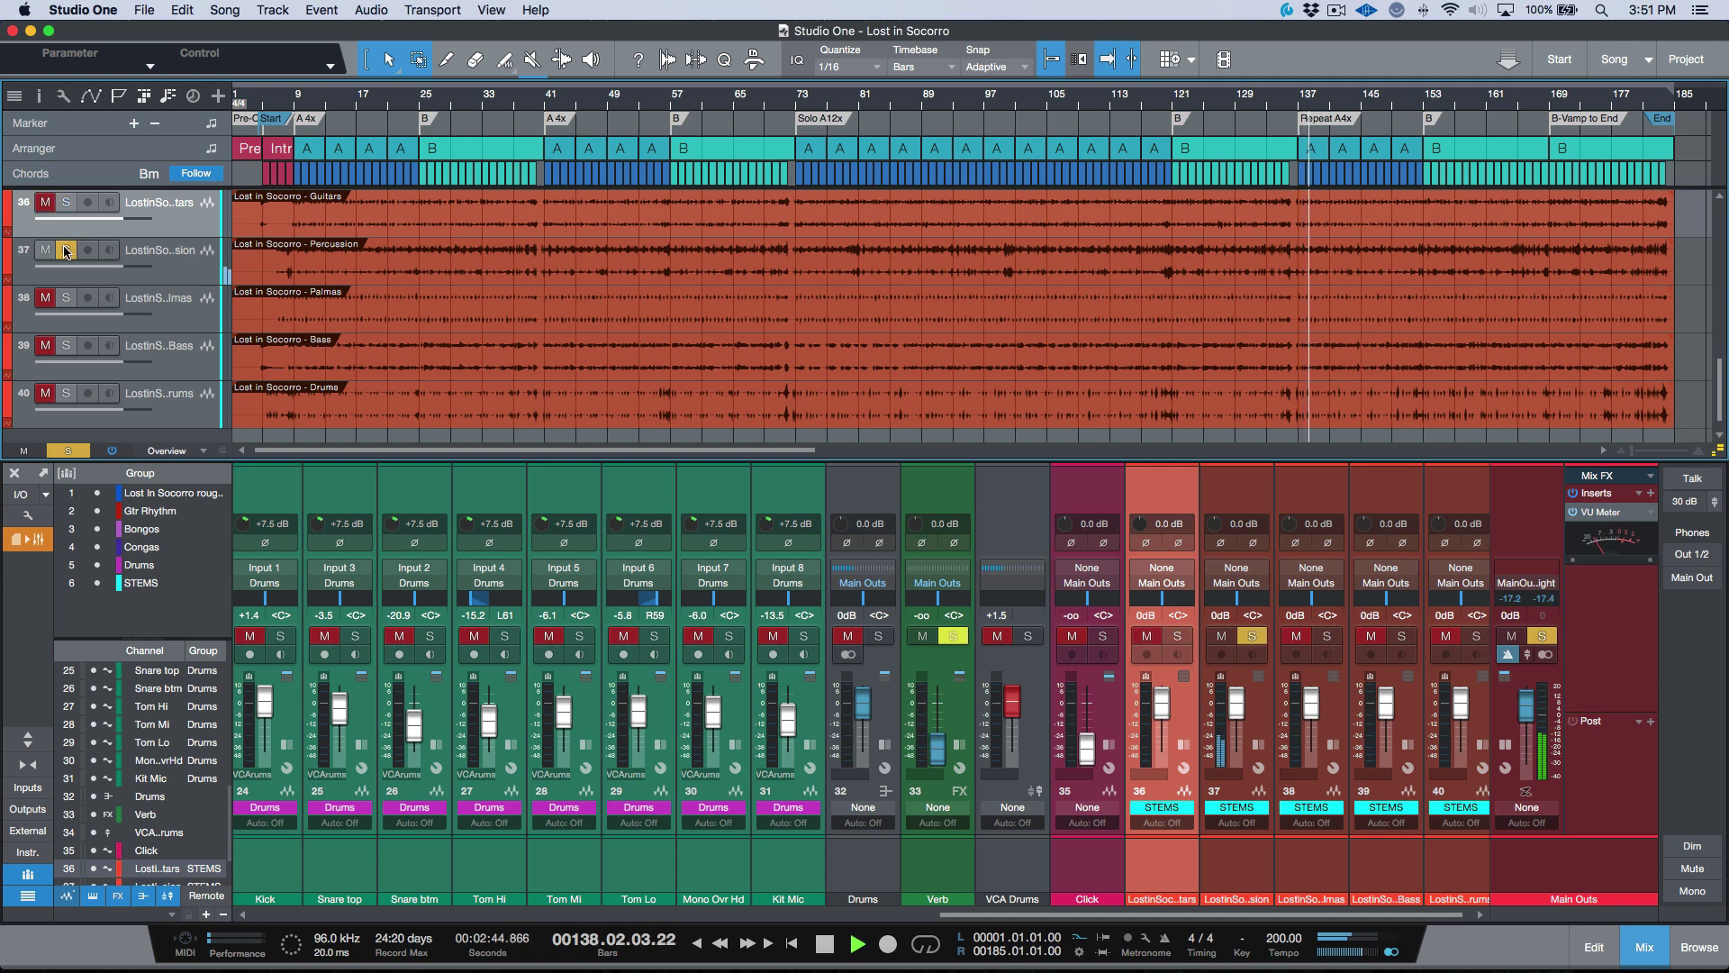
pyautogui.click(66, 297)
pyautogui.click(66, 344)
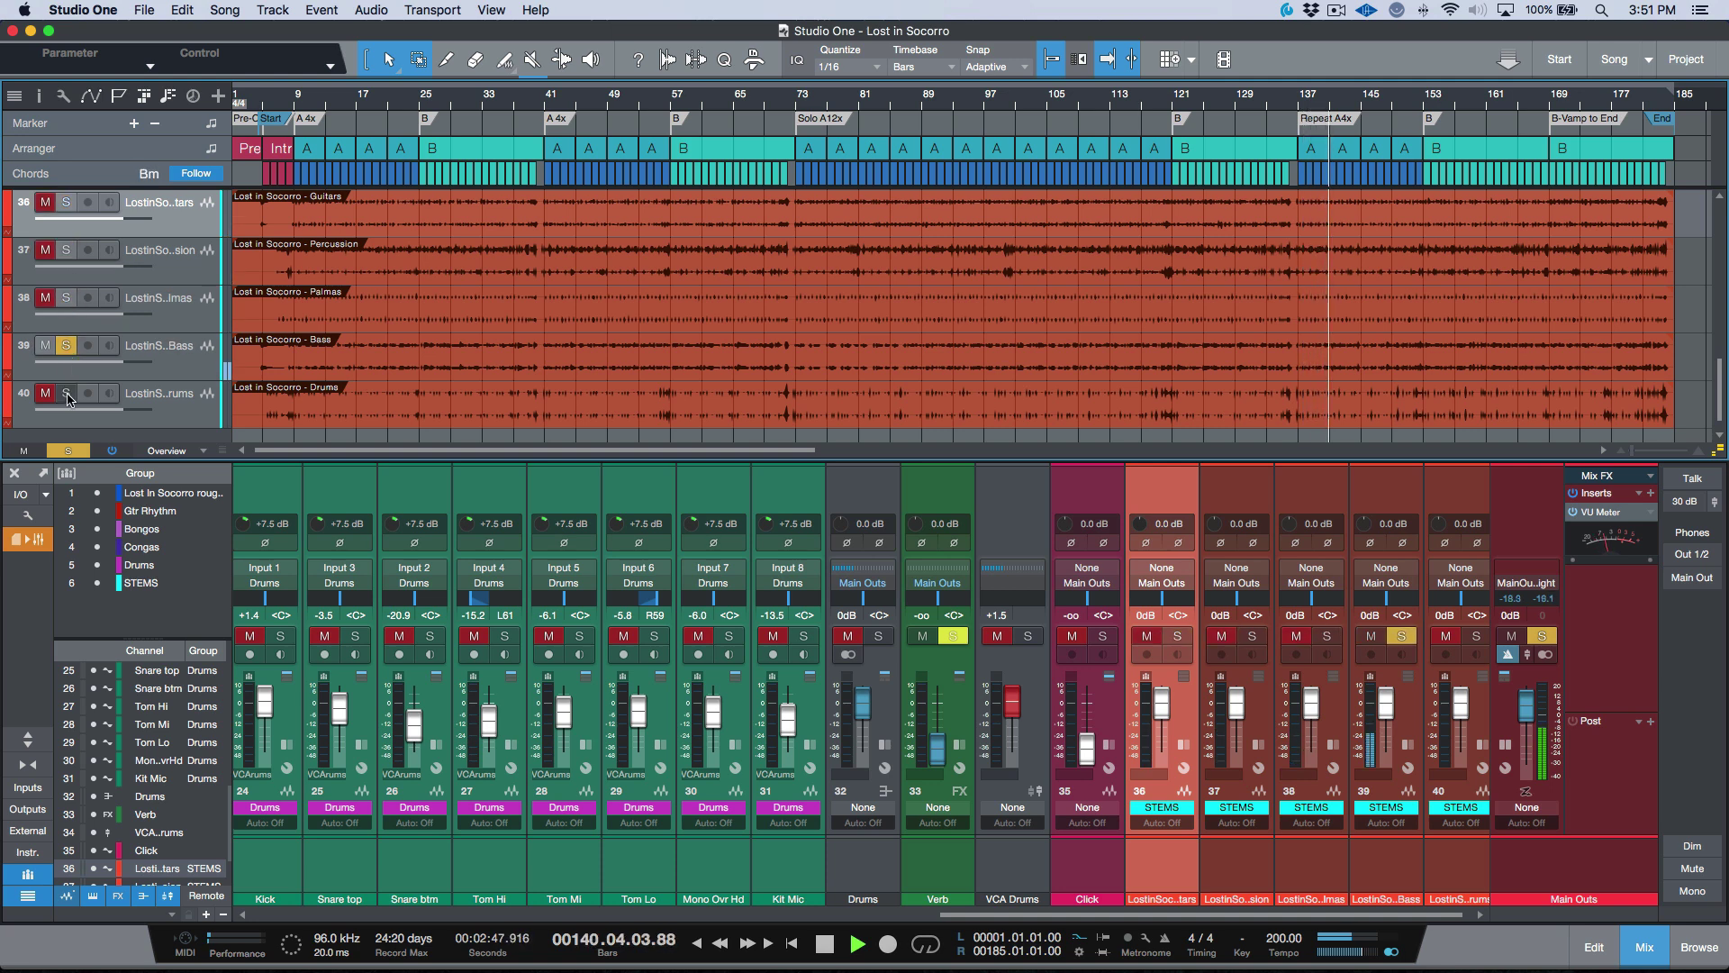
pyautogui.click(66, 392)
pyautogui.press('space')
pyautogui.hotkey('shift', 's')
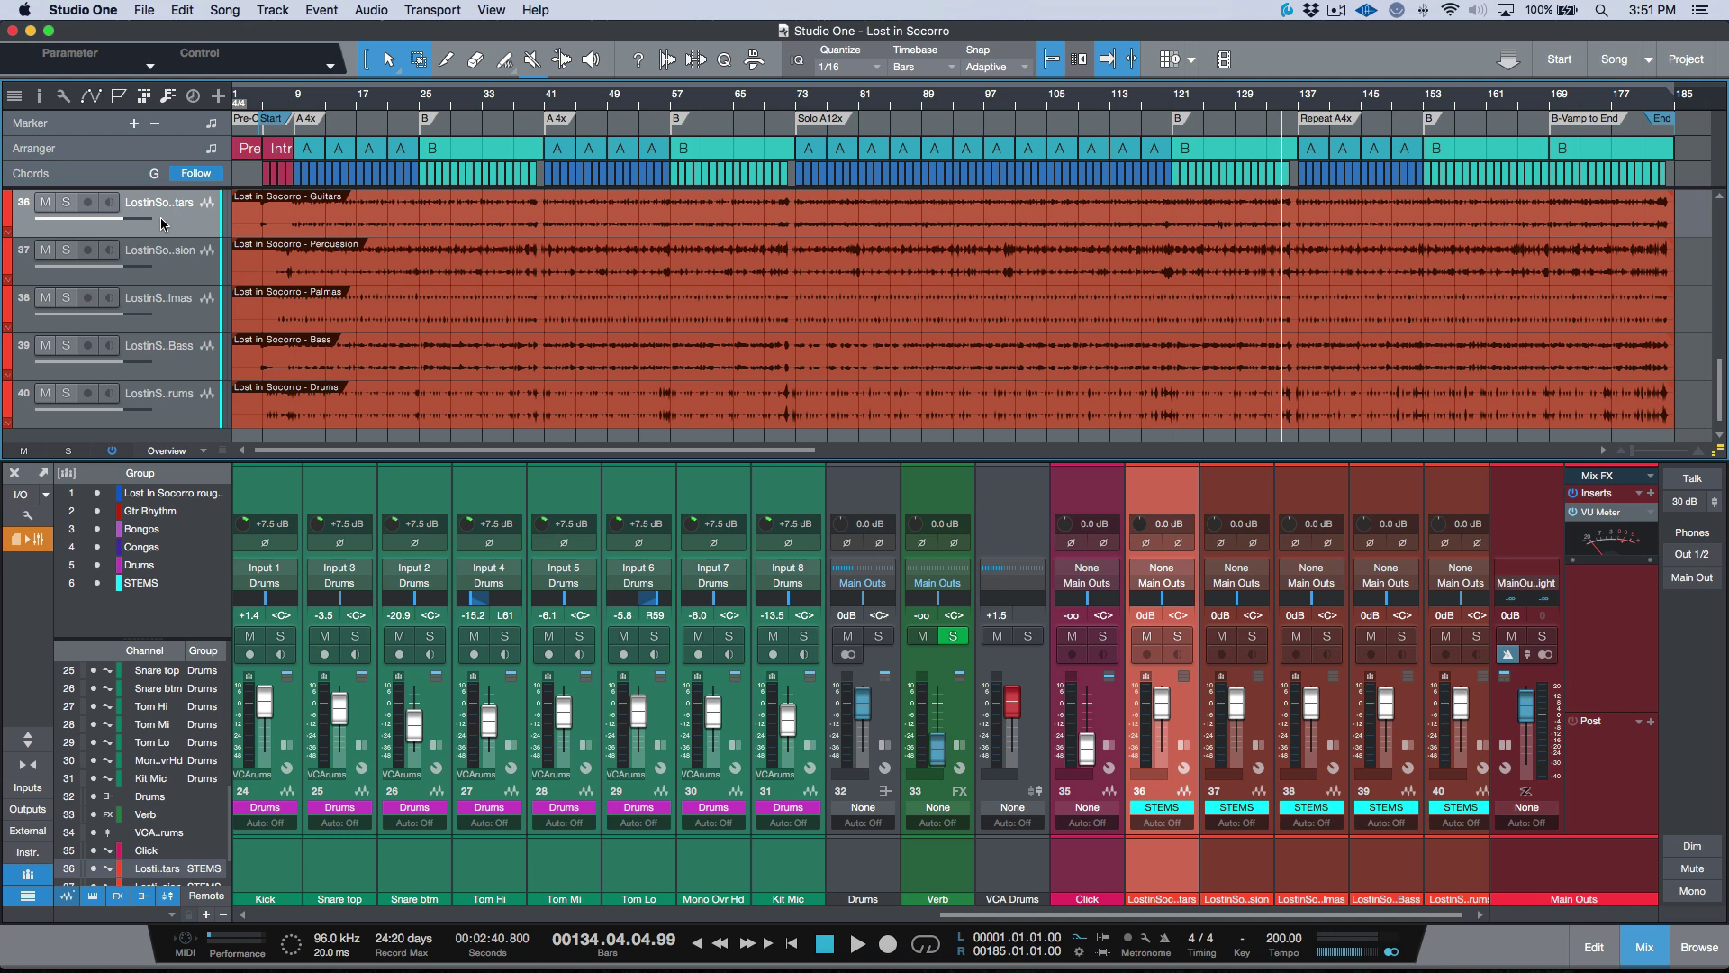
# Switch to the MH Music 2020 - Collaborative Workflow song and load Lost in Socorro.song for importing its song data.
pyautogui.click(1649, 68)
pyautogui.click(1555, 113)
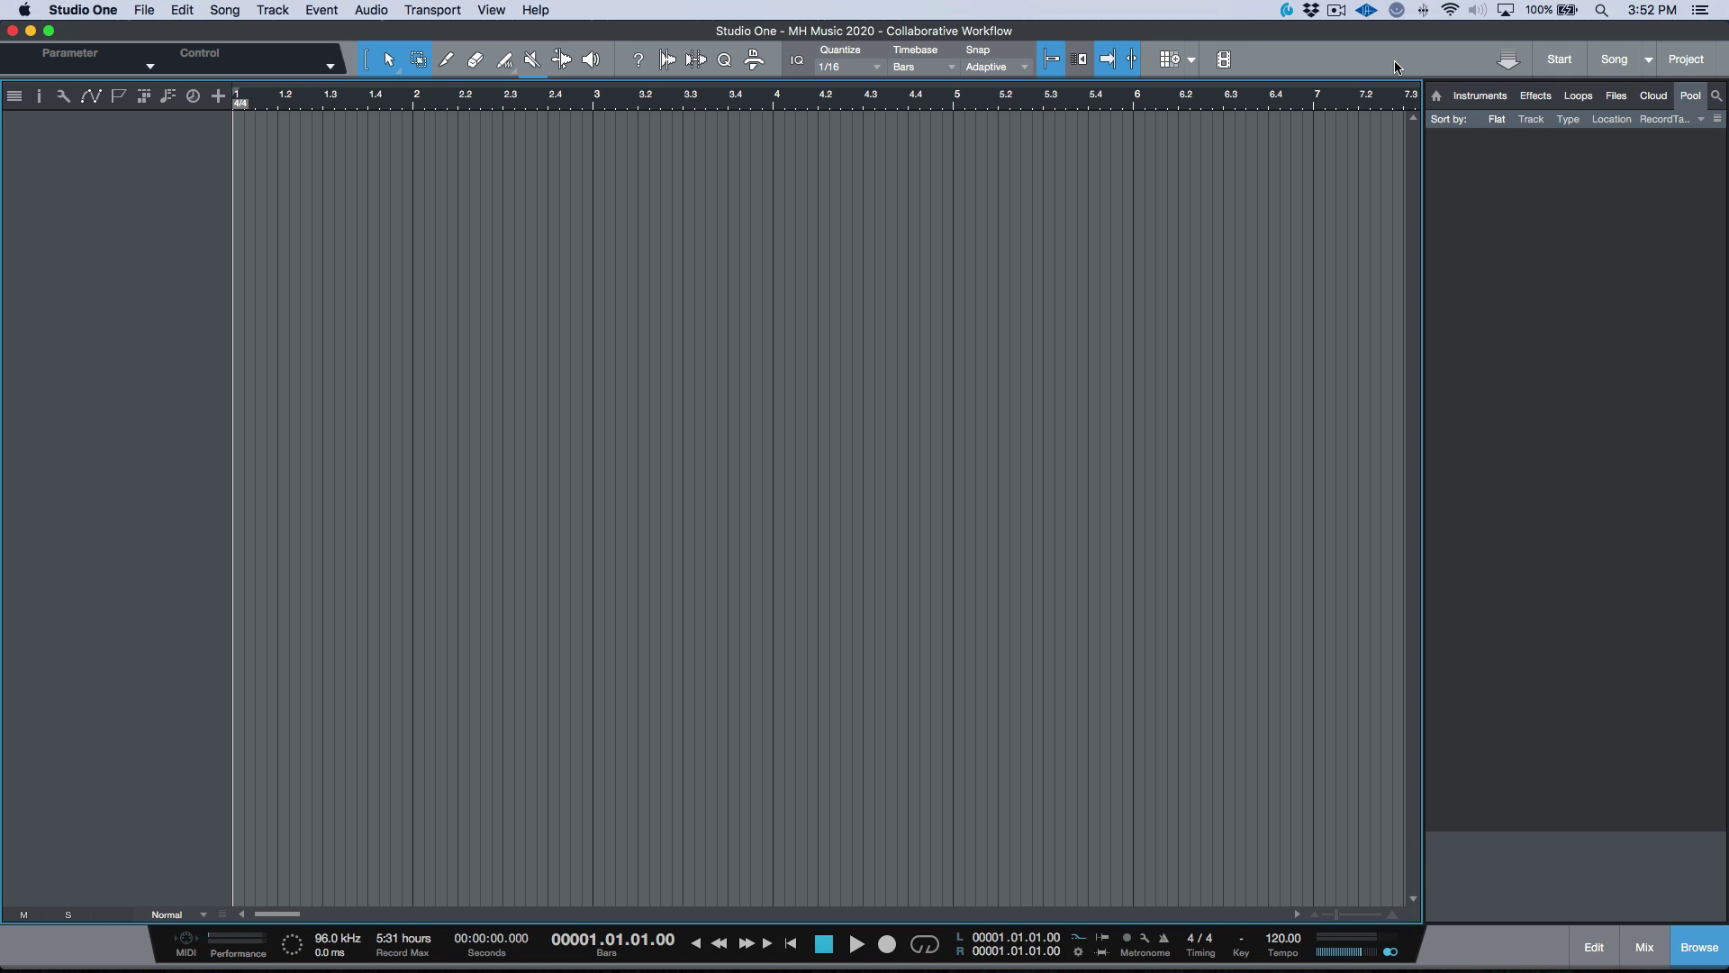
pyautogui.click(232, 11)
pyautogui.click(241, 48)
pyautogui.click(540, 297)
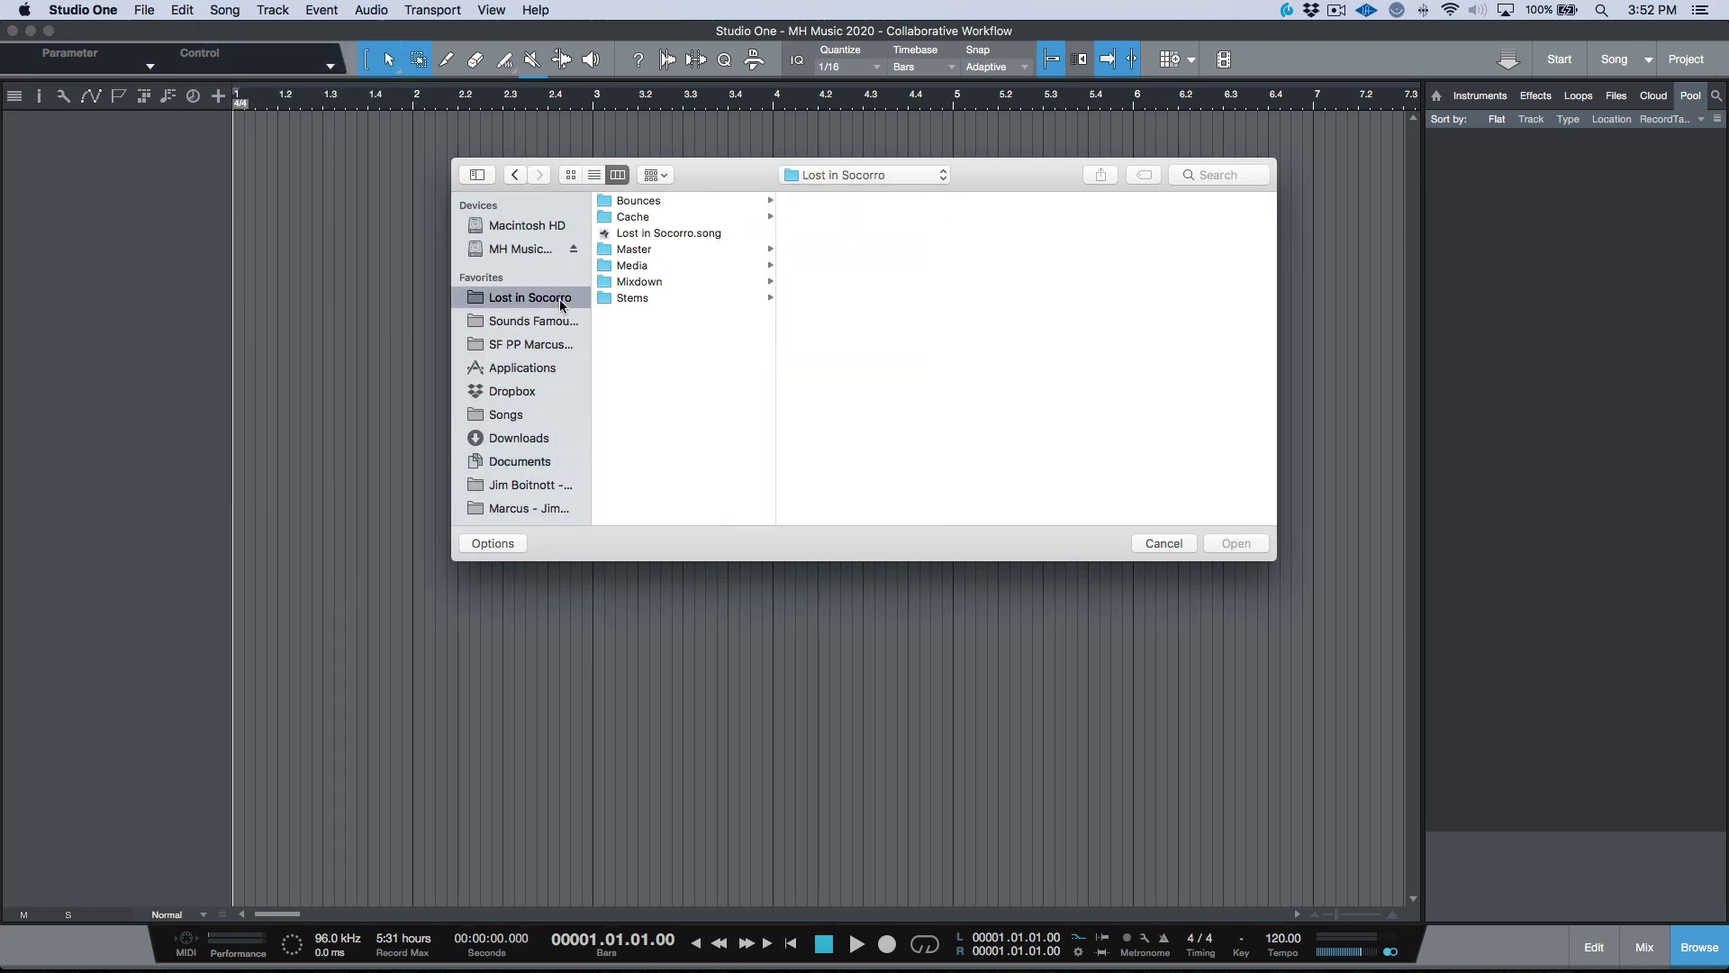
pyautogui.click(668, 232)
pyautogui.click(1241, 543)
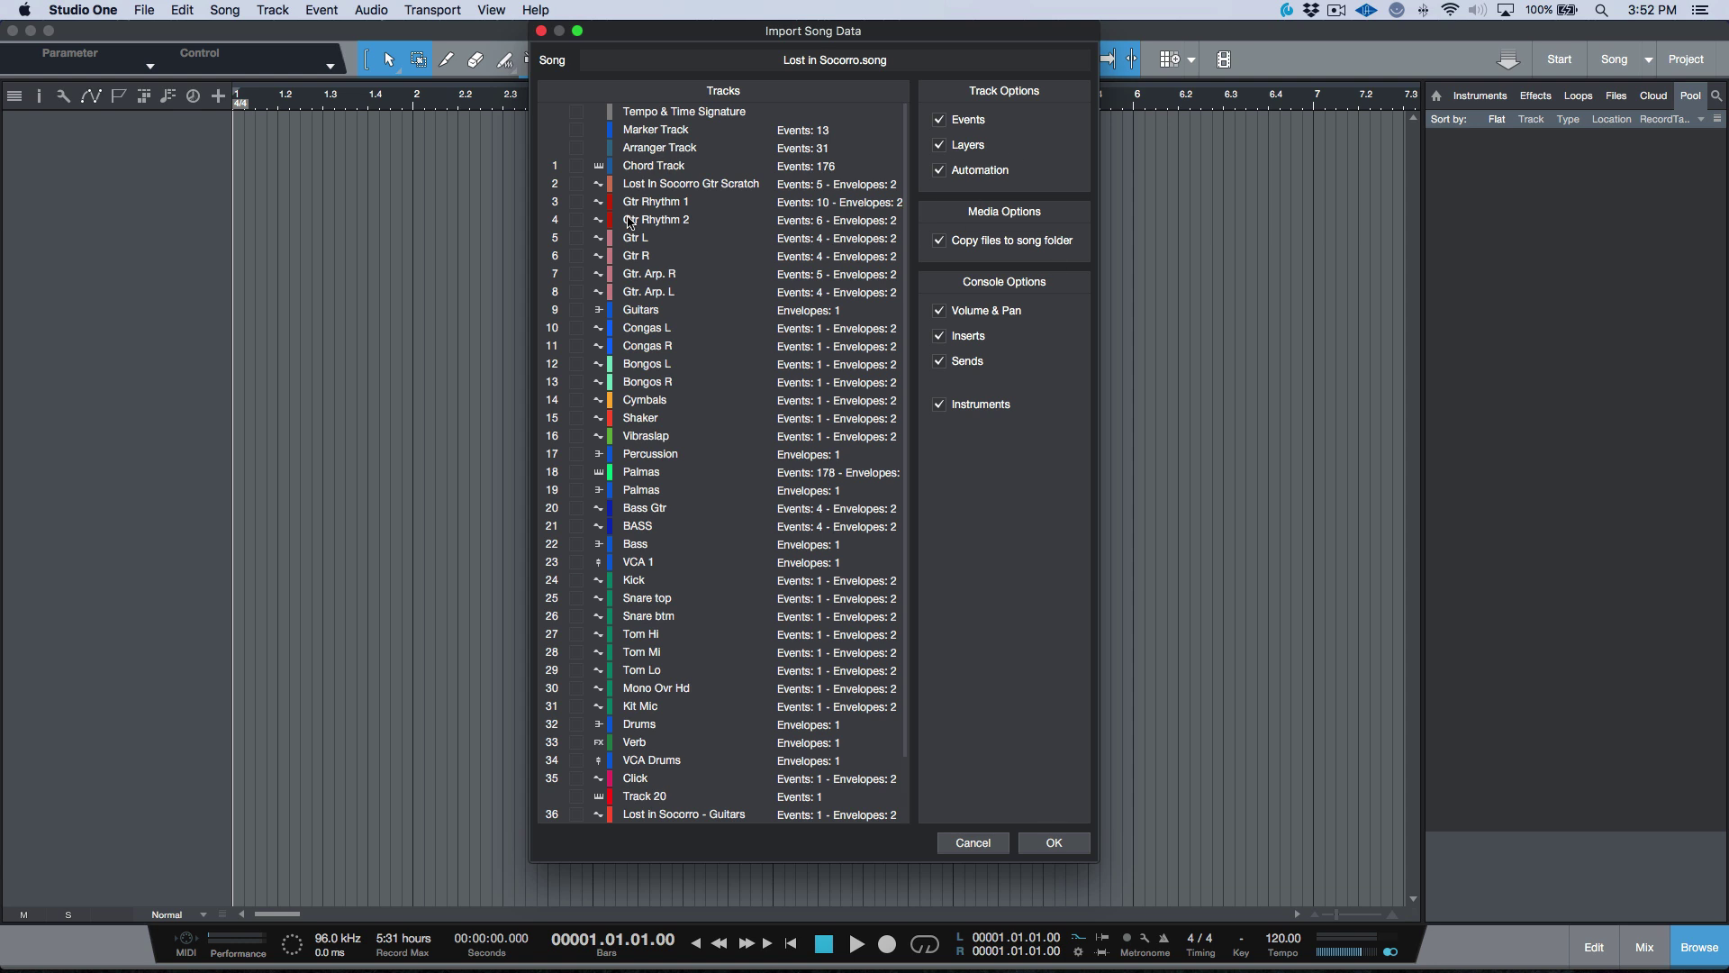
# Mark the Marker, Arranger and Chord tracks and the five Lost in Socorro stem tracks for import, with Events included.
pyautogui.click(576, 130)
pyautogui.click(577, 148)
pyautogui.click(575, 166)
pyautogui.click(939, 120)
pyautogui.click(939, 120)
pyautogui.scroll(-4, 722, 354)
pyautogui.click(576, 742)
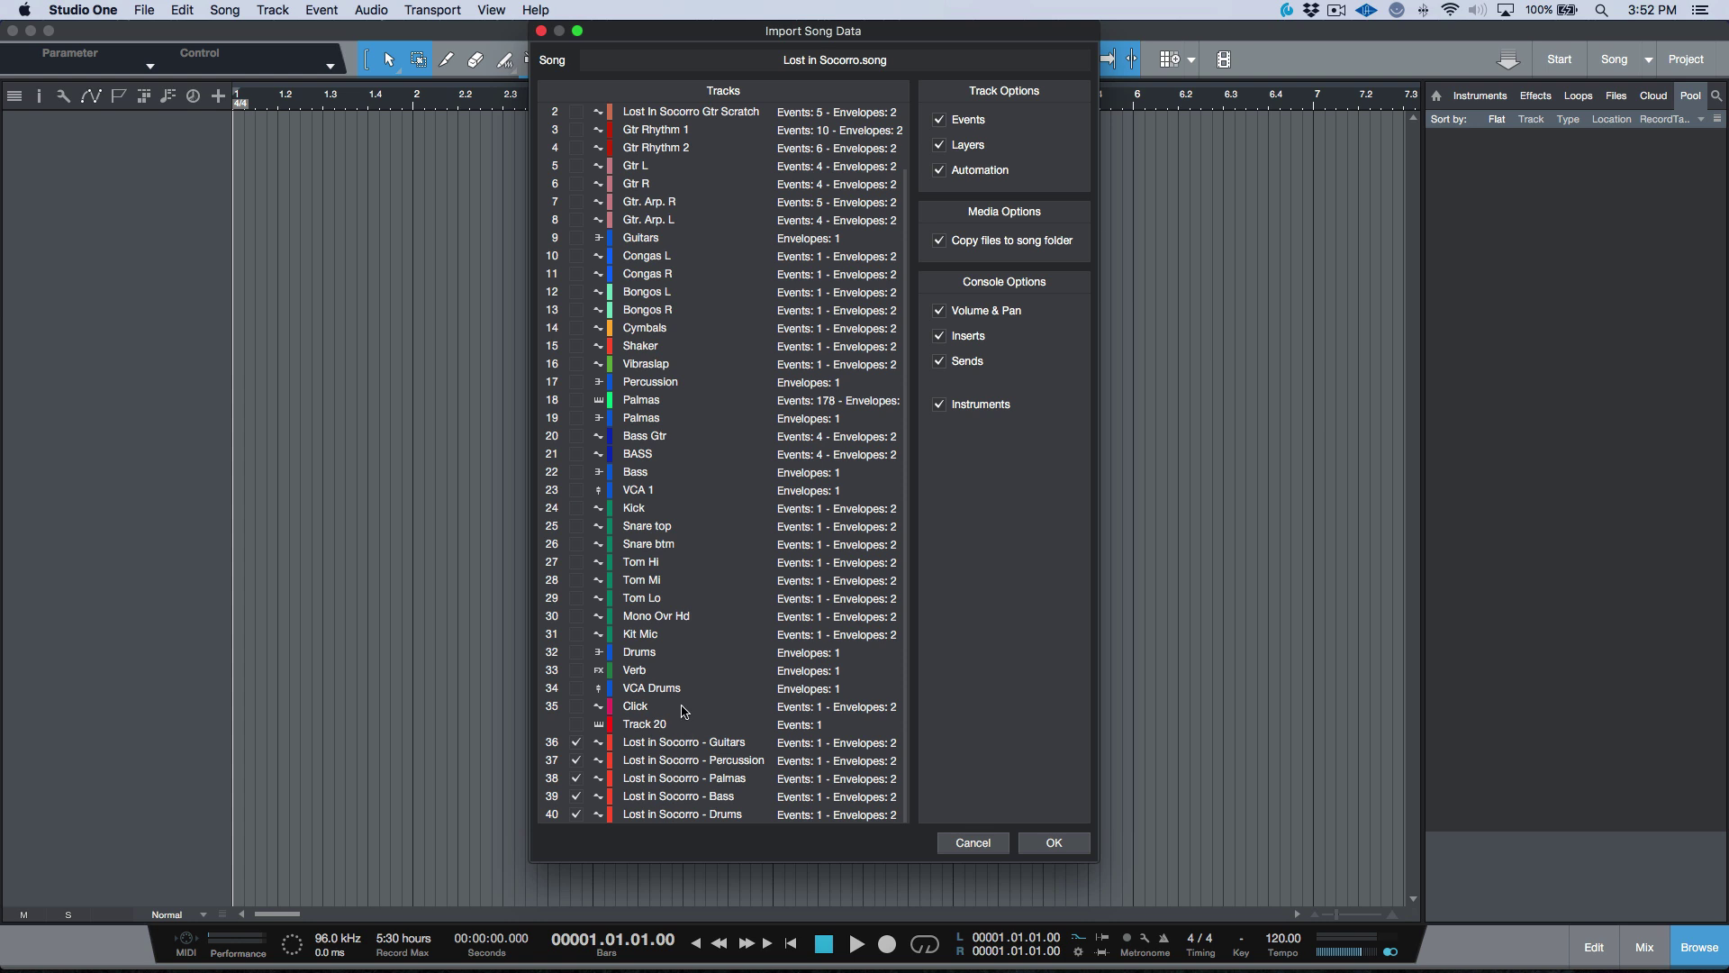
# Import the marked Lost in Socorro song data, hide the browser, and fit the five stems at Medium track height.
pyautogui.click(1052, 847)
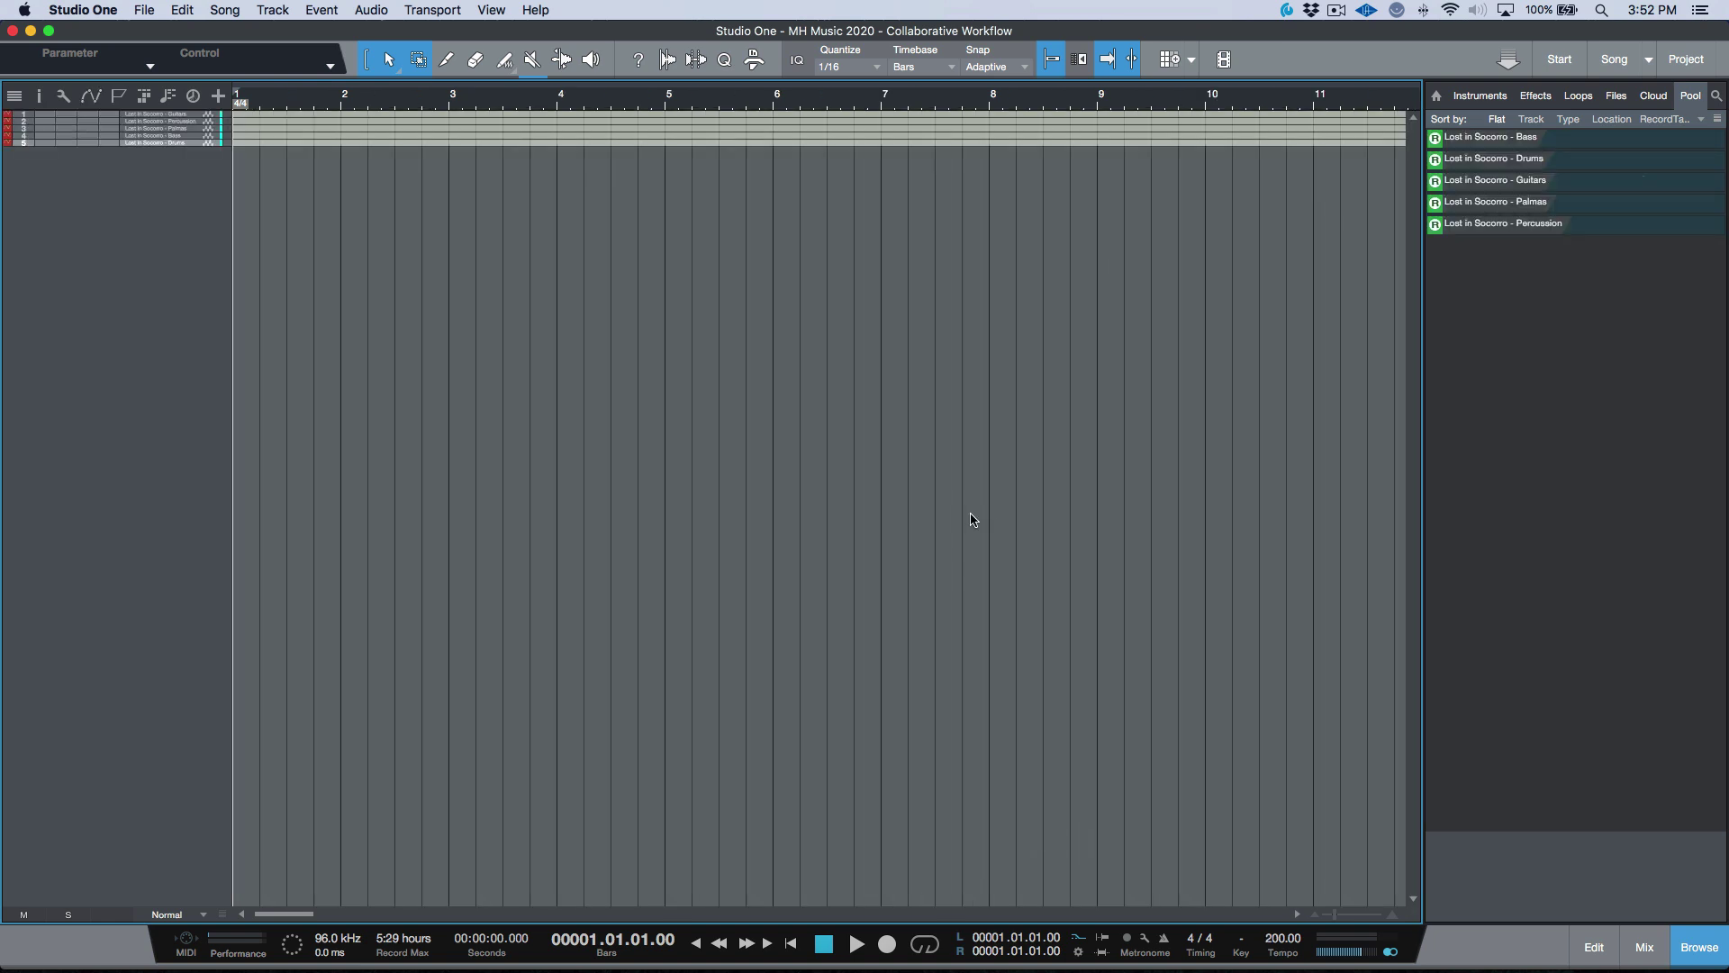
pyautogui.click(1697, 941)
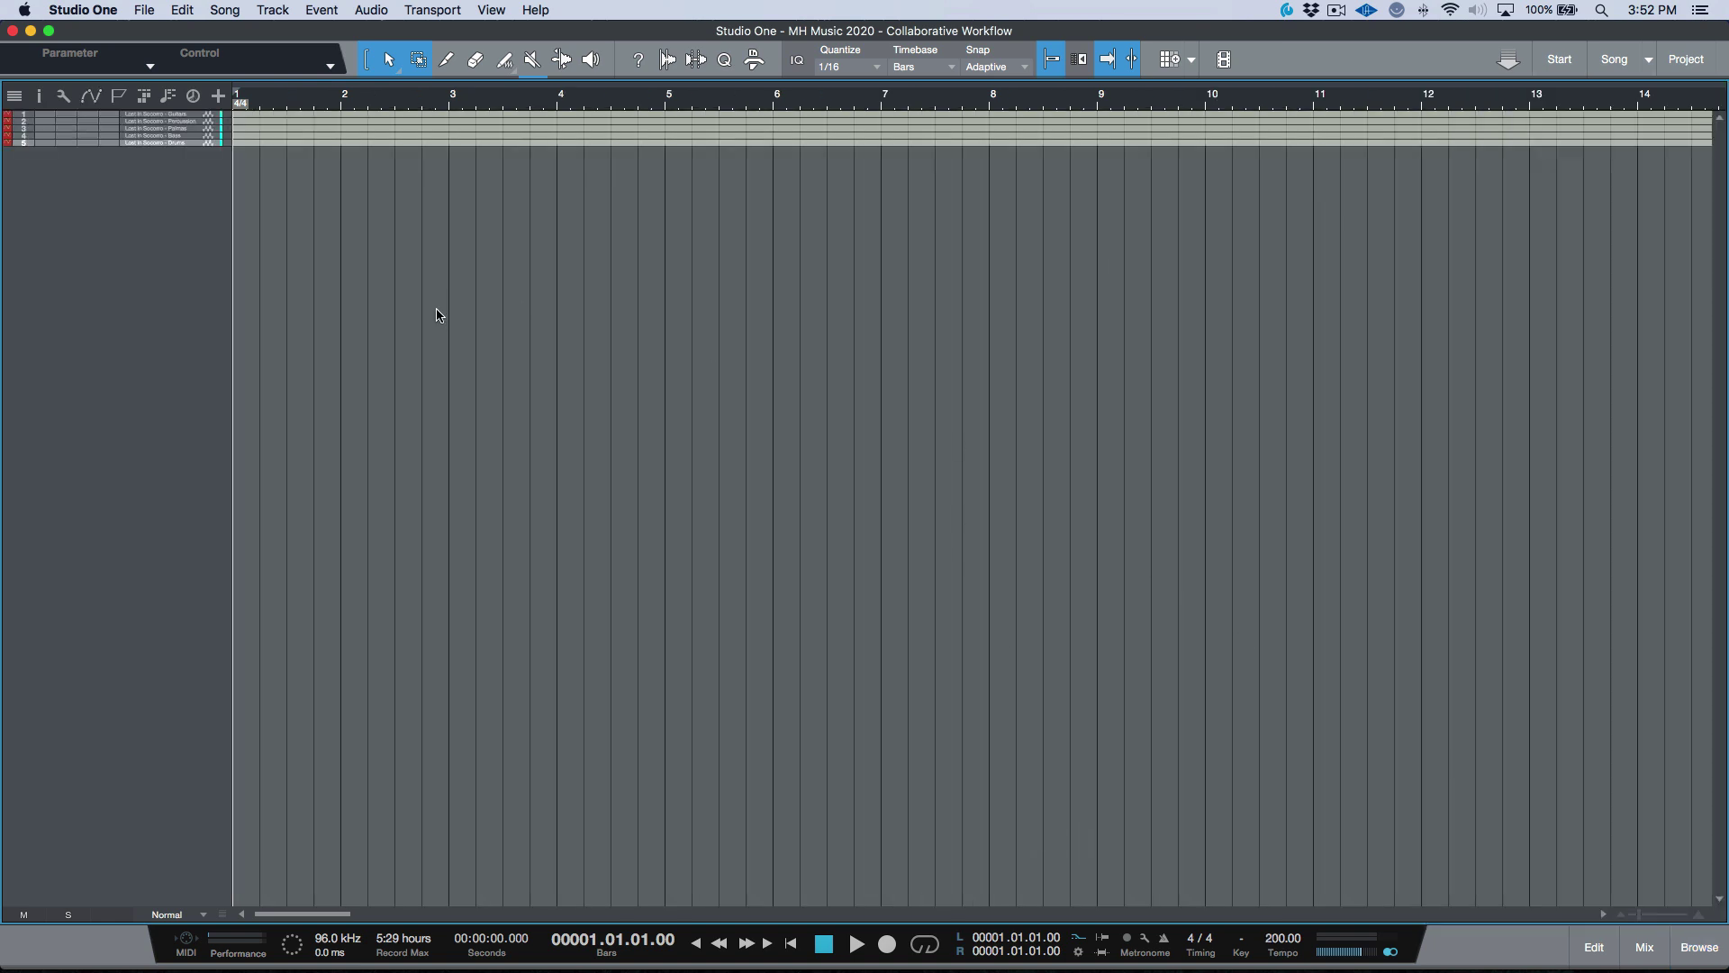
pyautogui.press('z')
pyautogui.moveTo(660, 240); pyautogui.dragTo(723, 818)
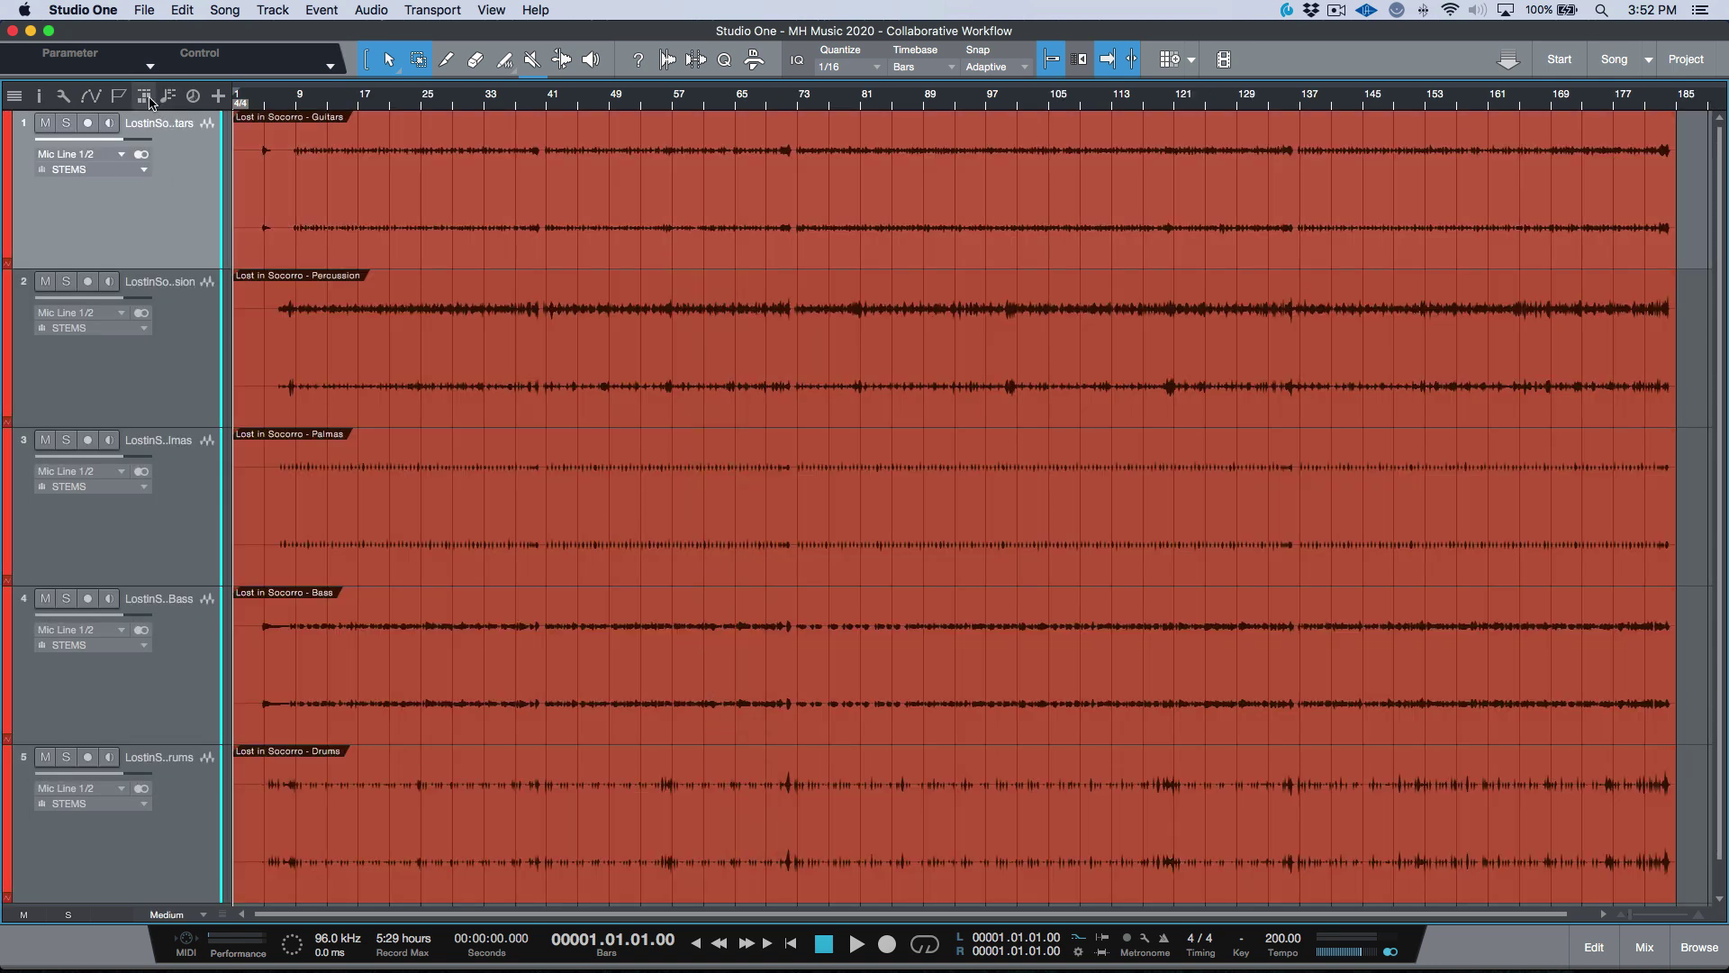
# Show the Arranger, Marker and Chord tracks above the imported stems.
pyautogui.click(146, 97)
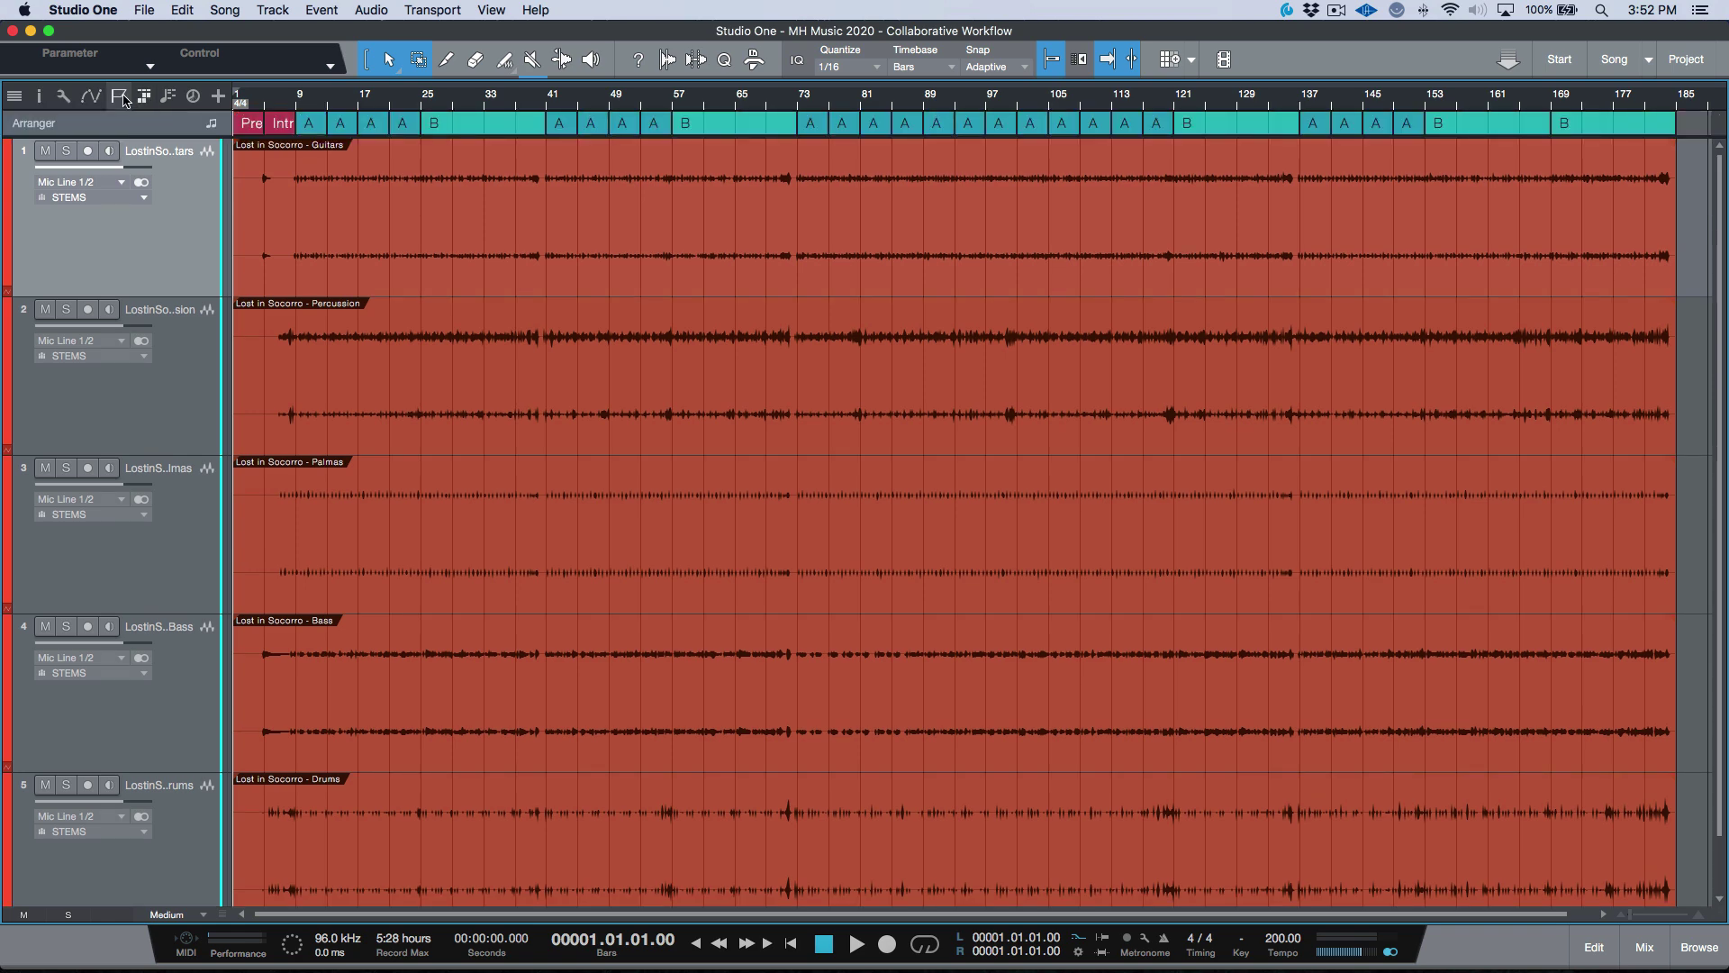
pyautogui.click(118, 95)
pyautogui.click(168, 95)
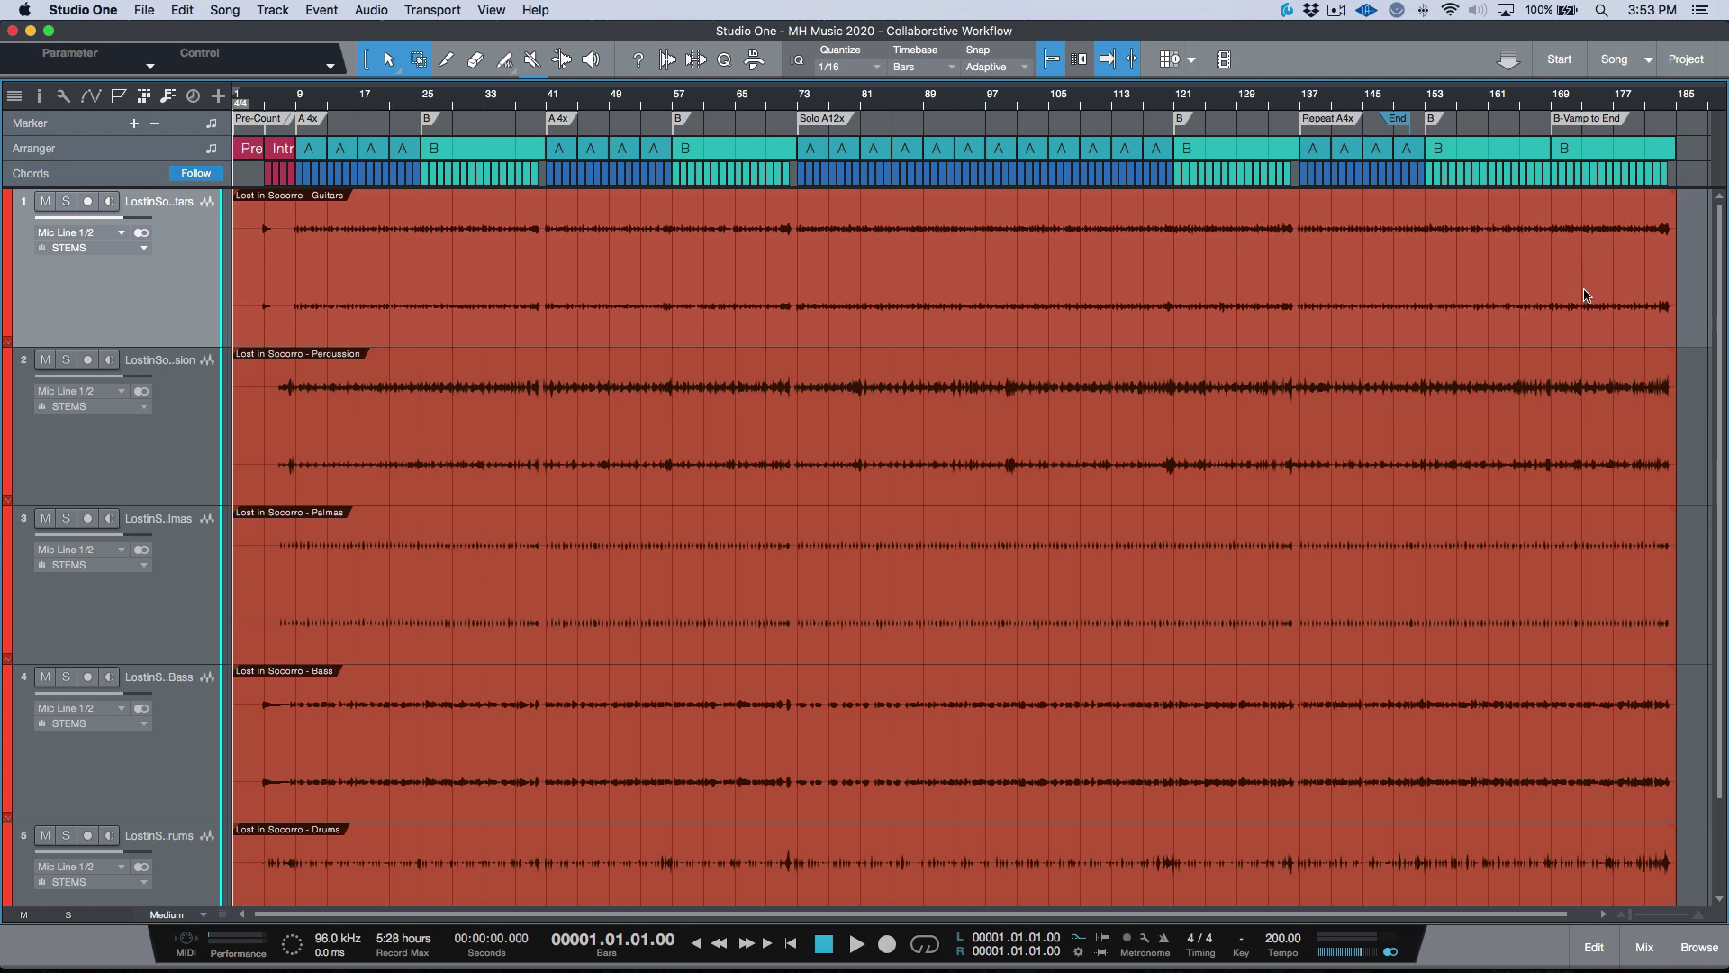
# Set the loop range to span all five stem events and deselect the events.
pyautogui.press('super+a')
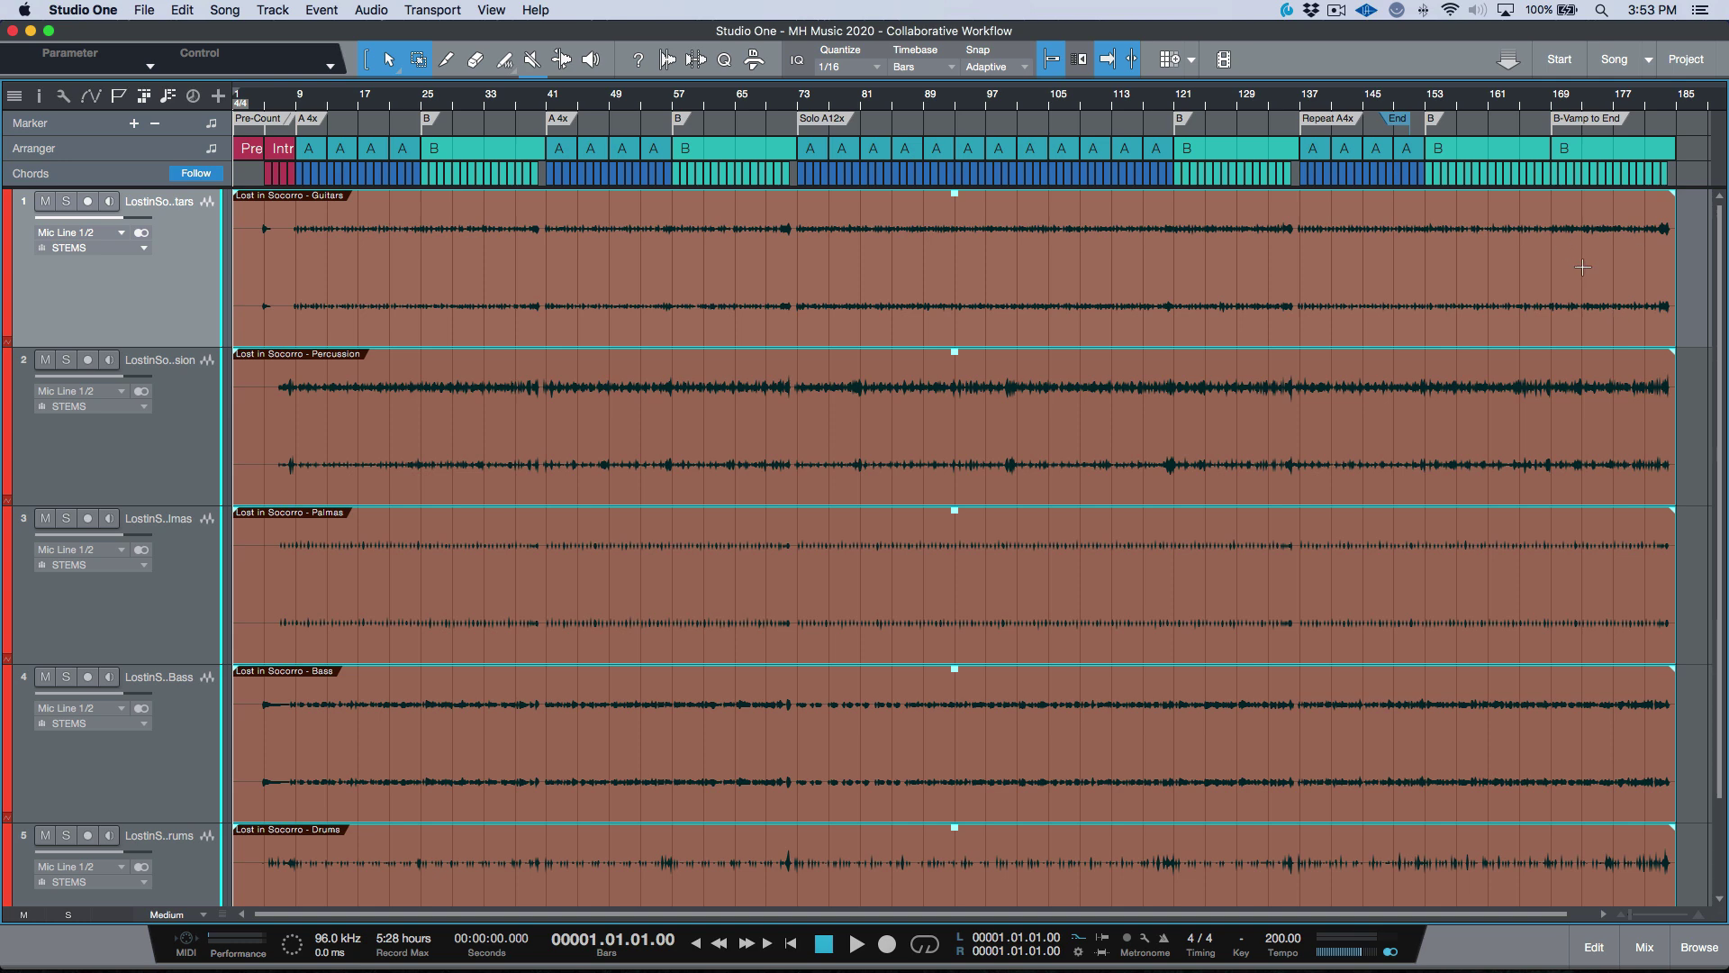
pyautogui.press('p')
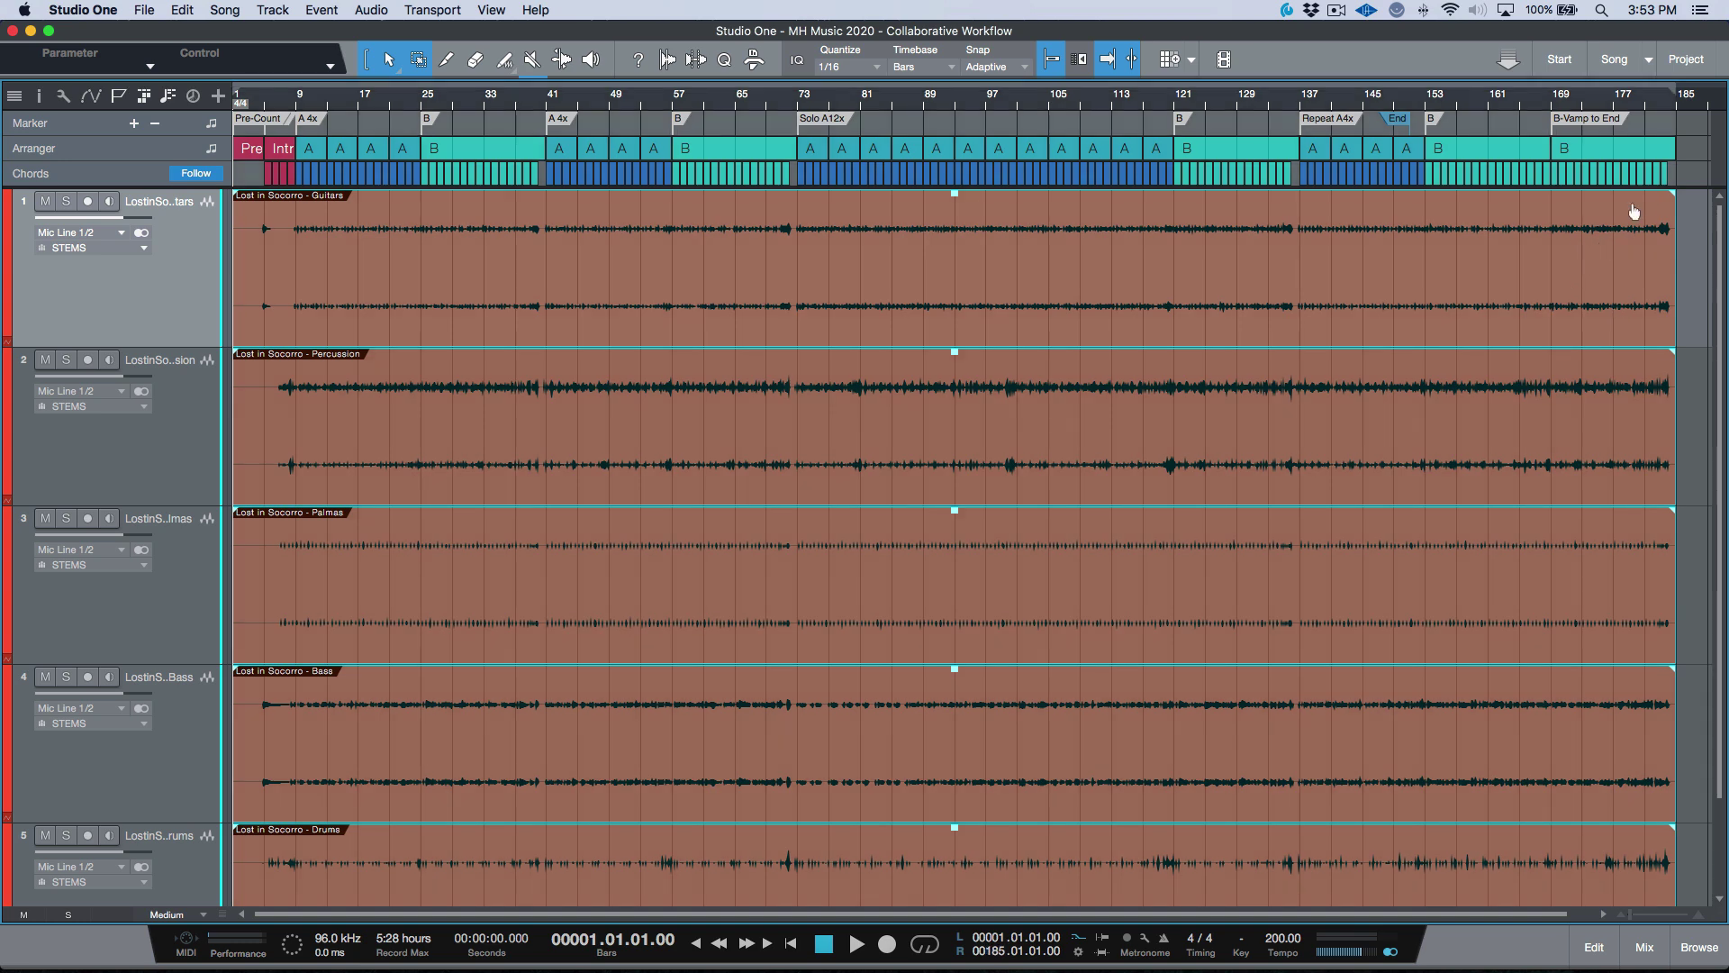
pyautogui.click(1618, 233)
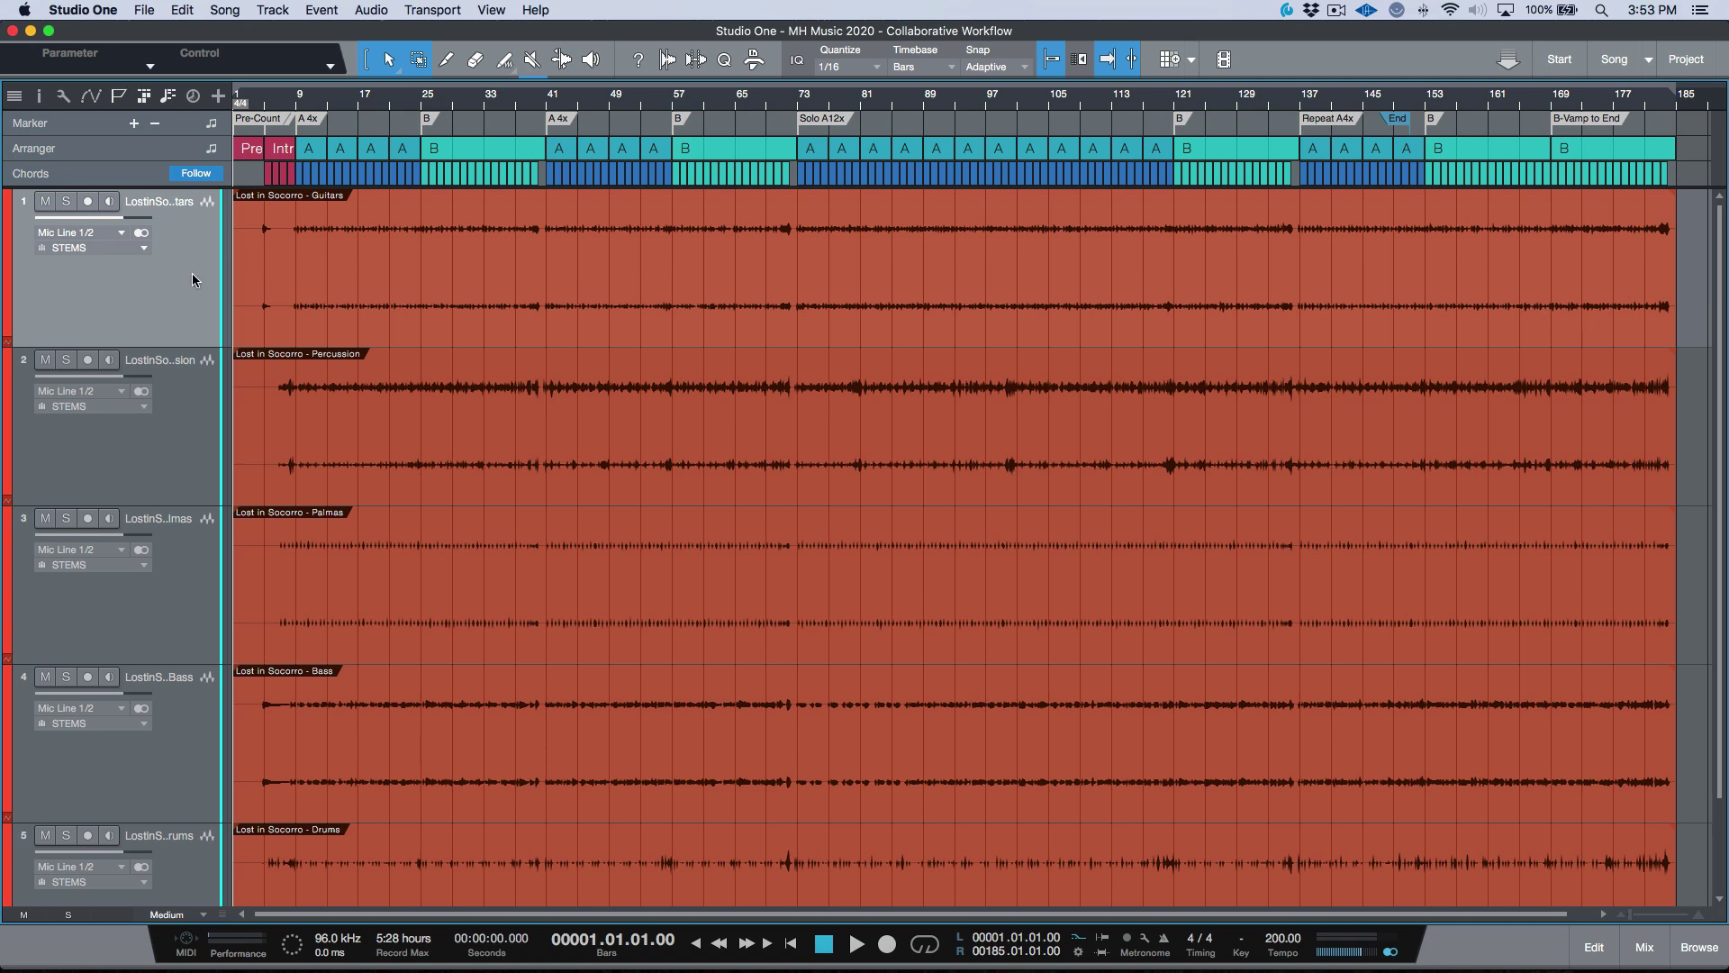
# Show the mix console with the Sends section hidden, and check the song's audio input setup without changing it.
pyautogui.press('F3')
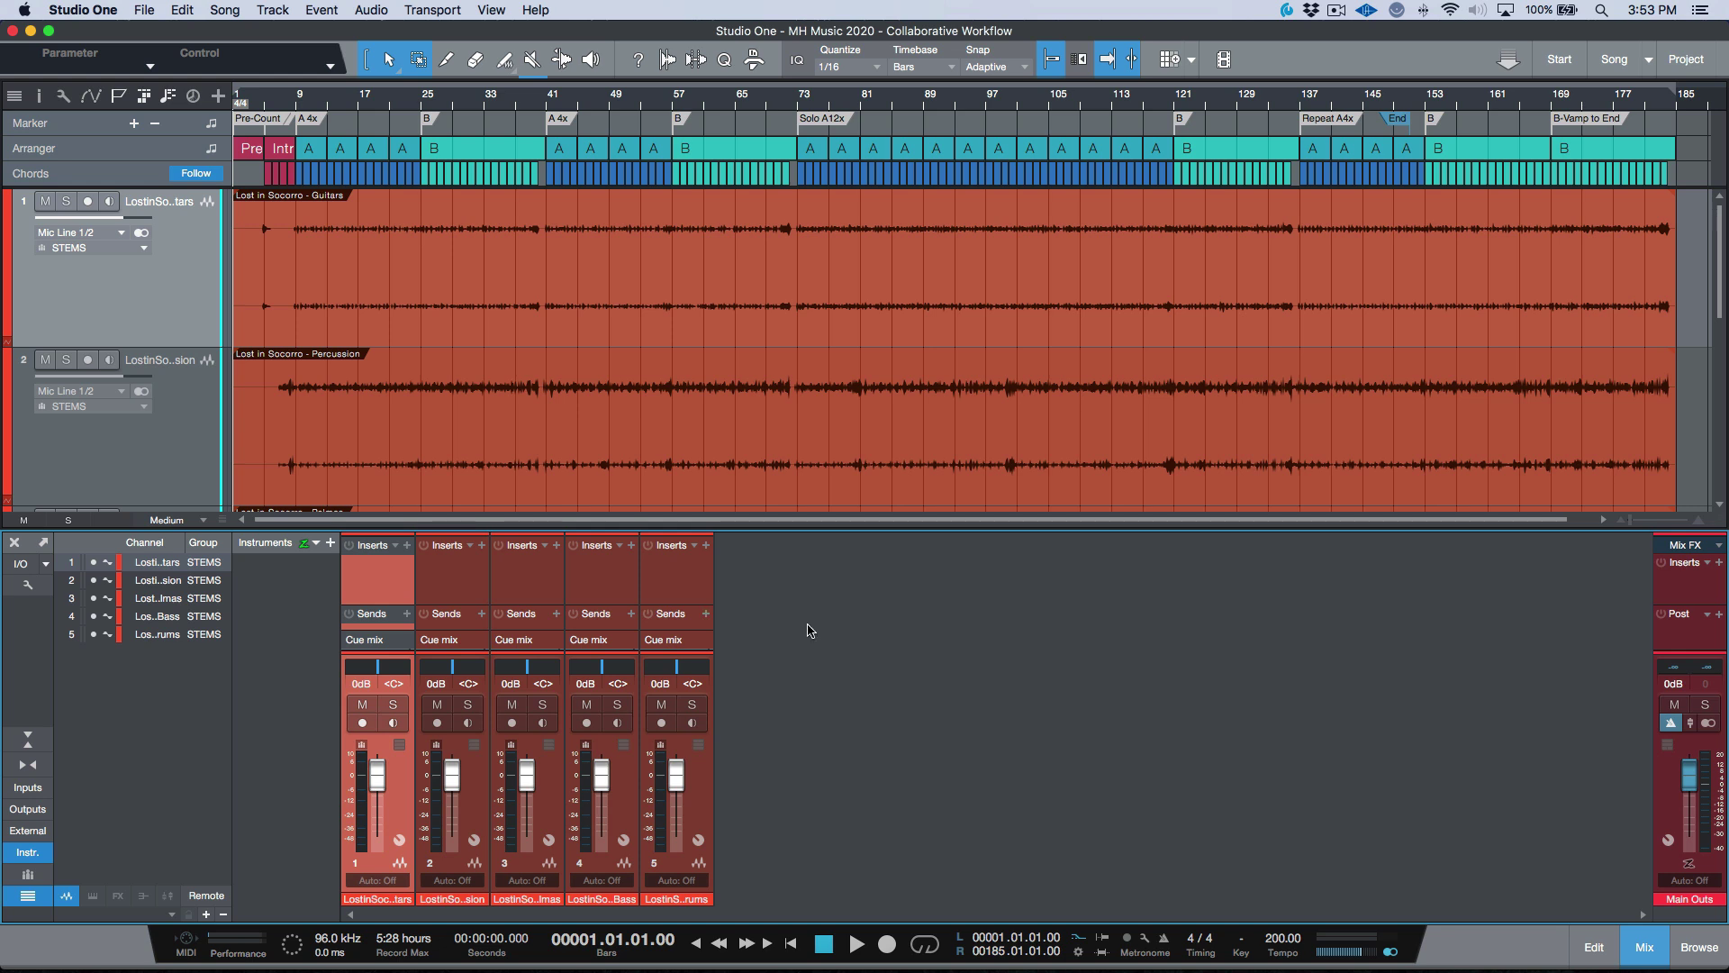
pyautogui.moveTo(678, 608); pyautogui.dragTo(918, 664)
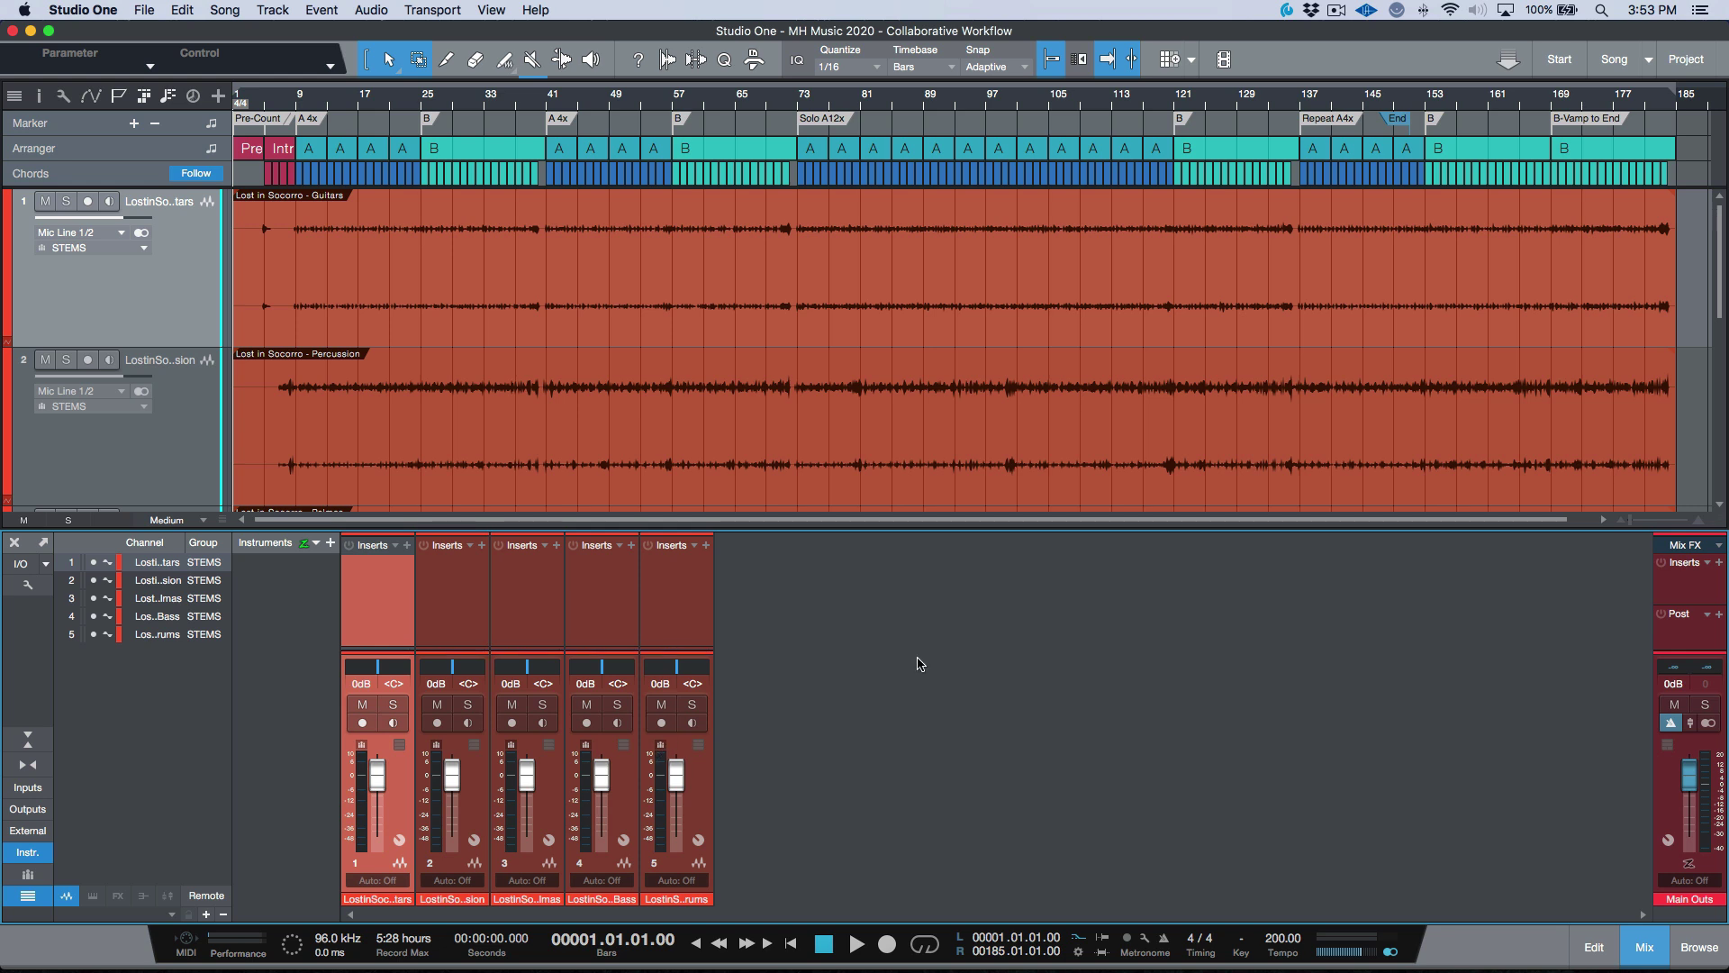
pyautogui.click(25, 567)
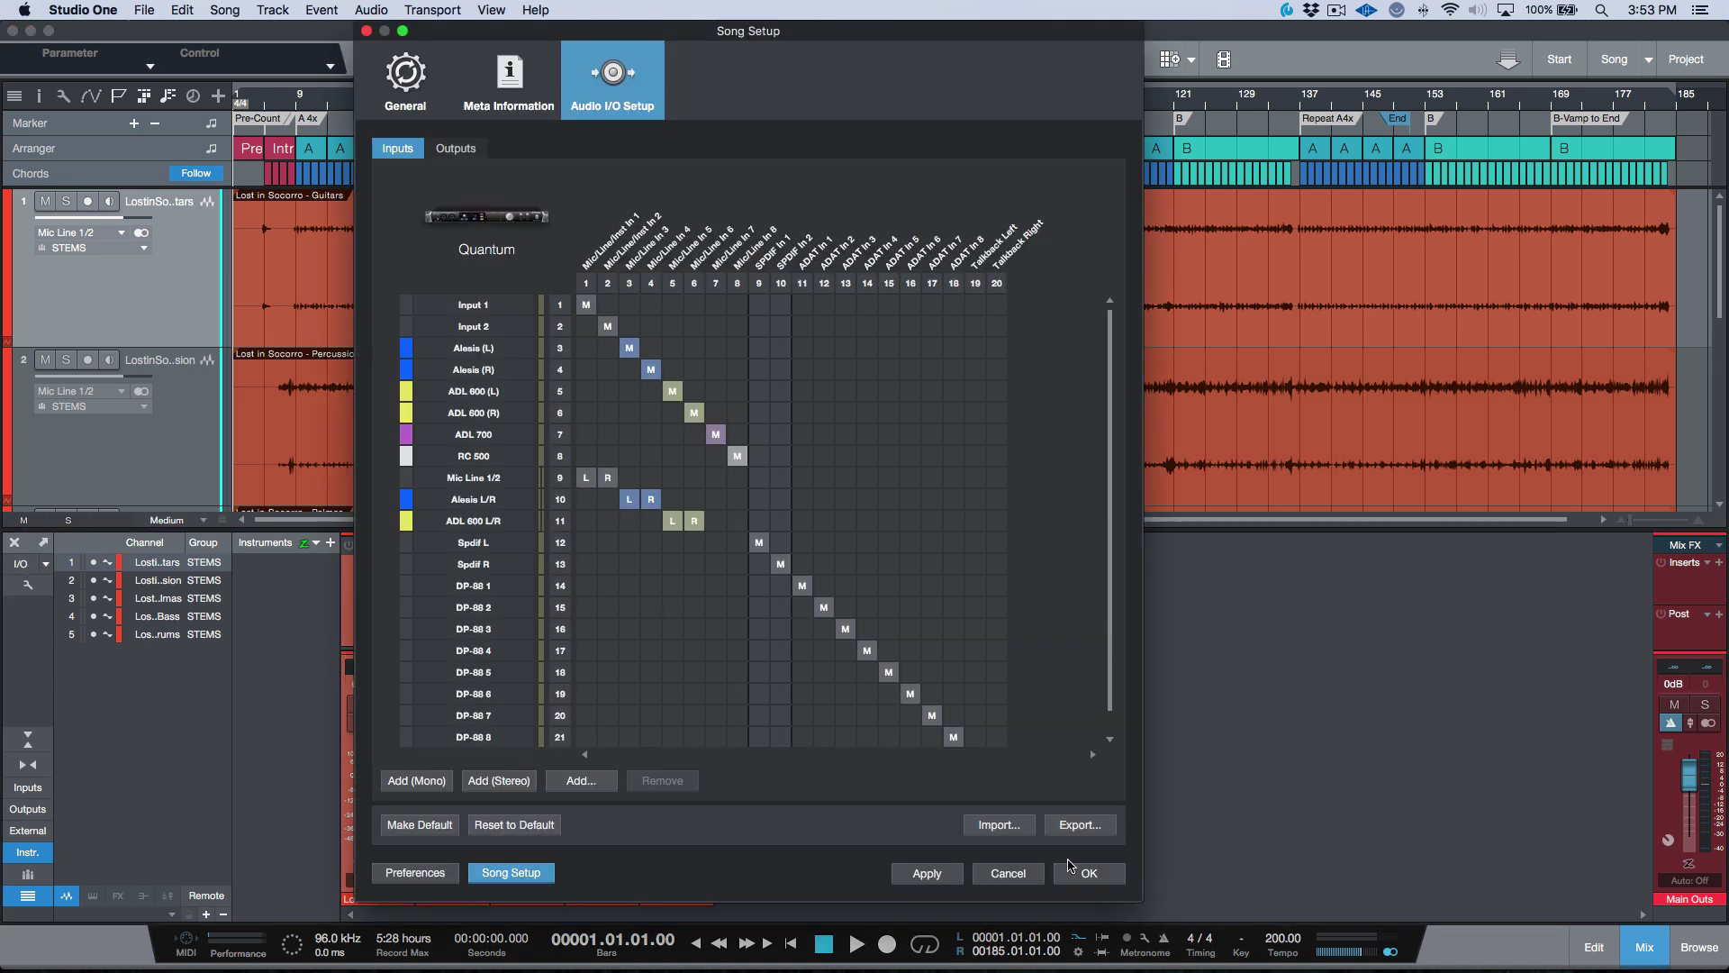
pyautogui.click(1008, 872)
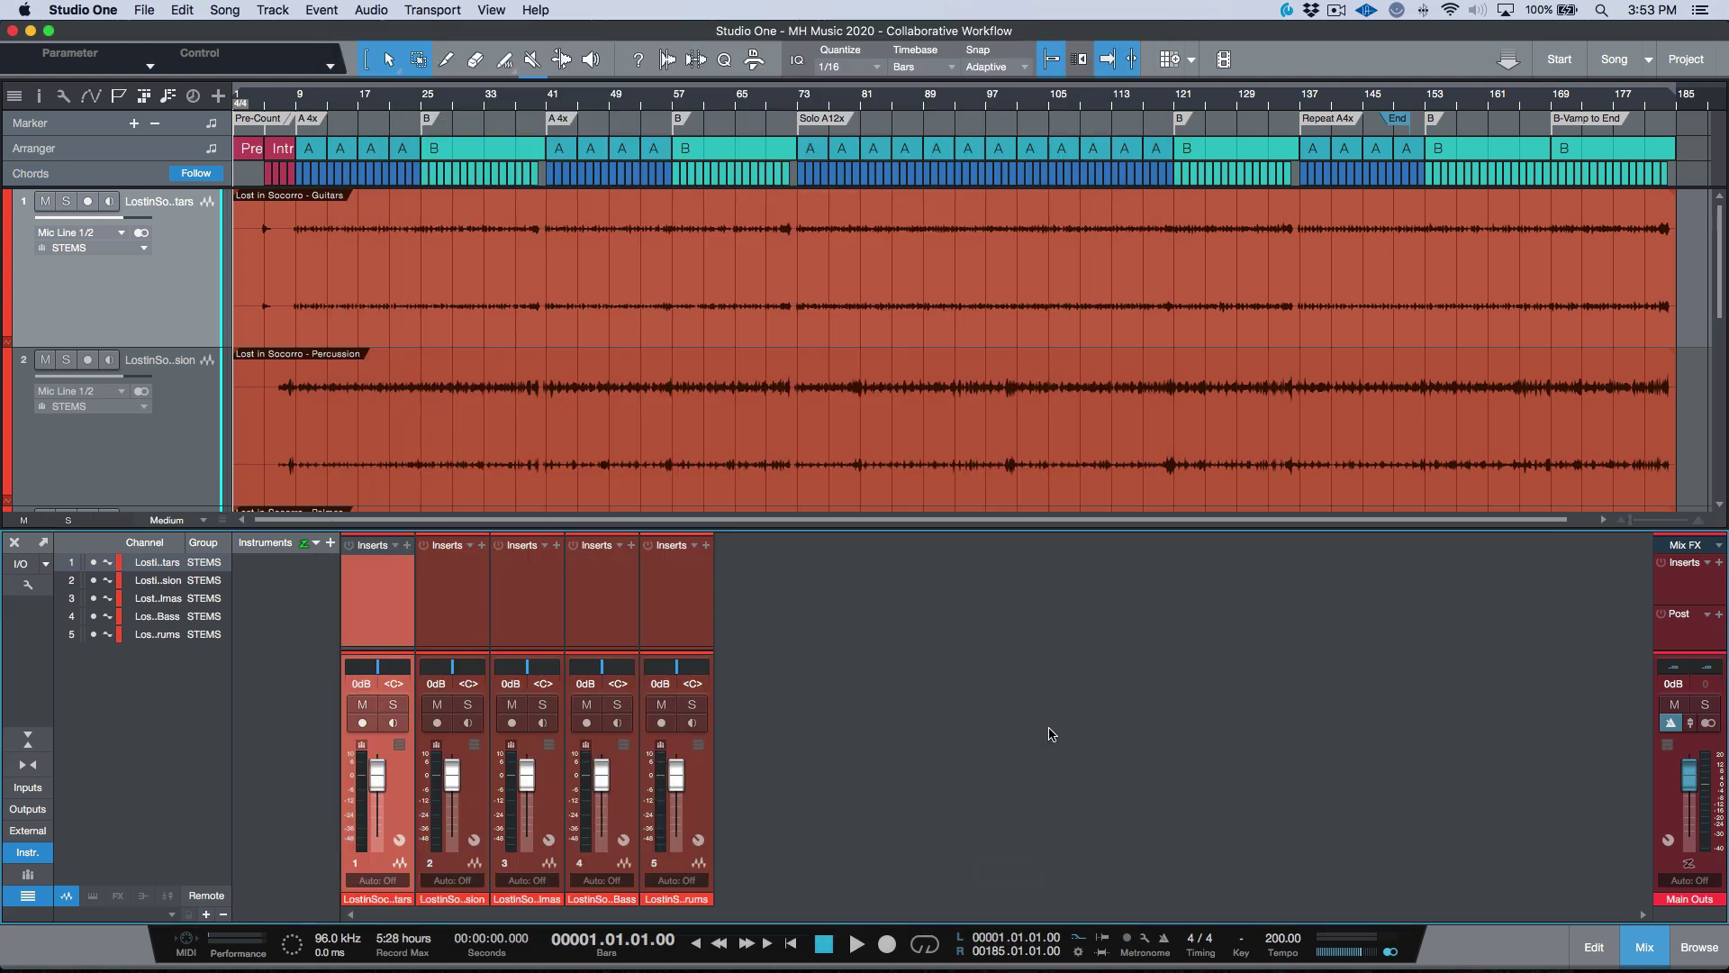
# Play back the imported stems from the B section at bar 121 and stop.
pyautogui.moveTo(1689, 734); pyautogui.dragTo(1697, 943)
pyautogui.click(1261, 149)
pyautogui.press('space')
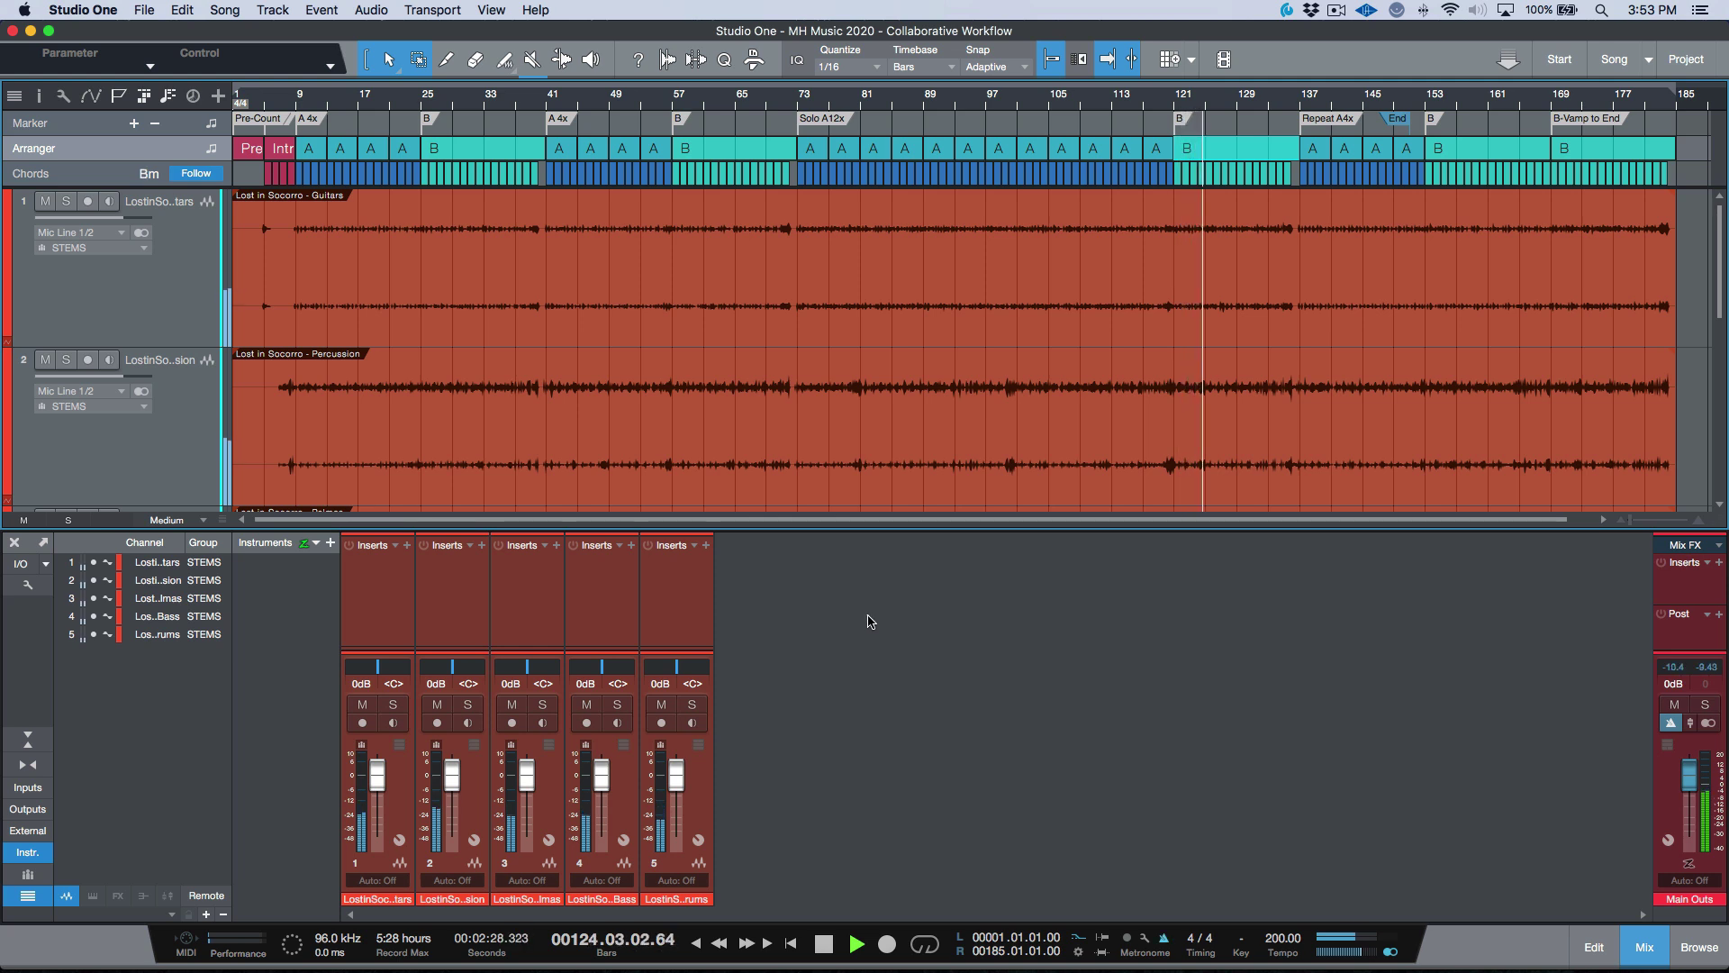
pyautogui.press('space')
# Set the track height to Normal and show the macro toolbar.
pyautogui.hotkey('alt', 'w')
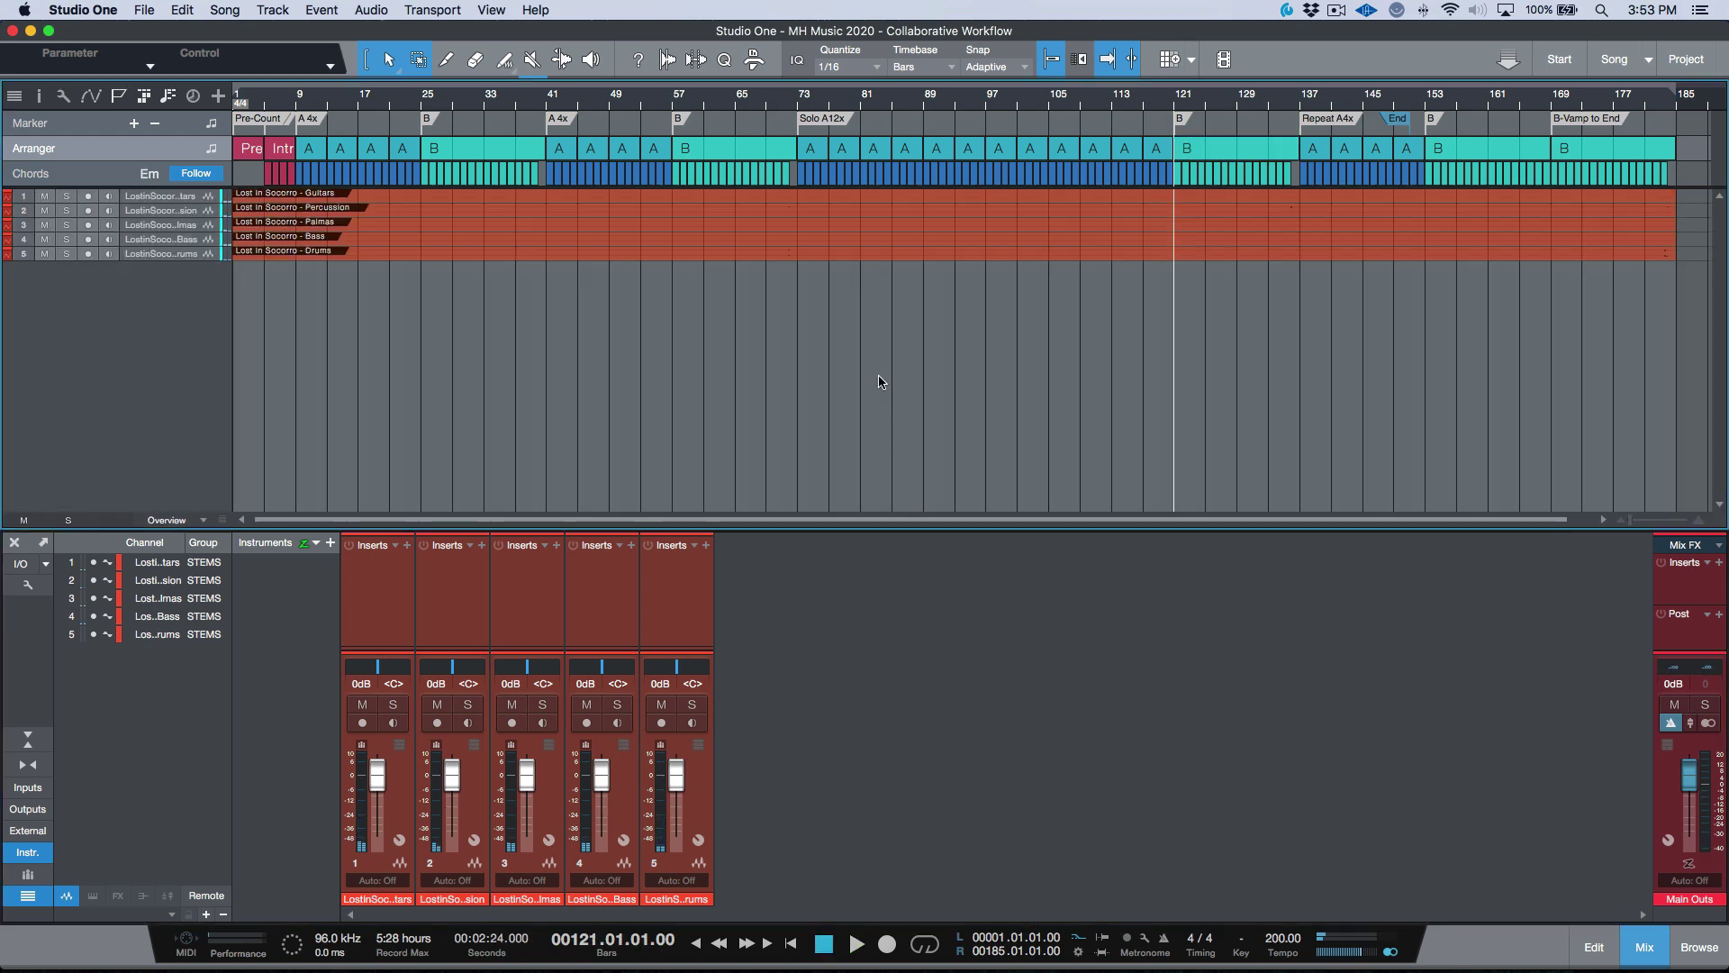
pyautogui.hotkey('alt', 'w')
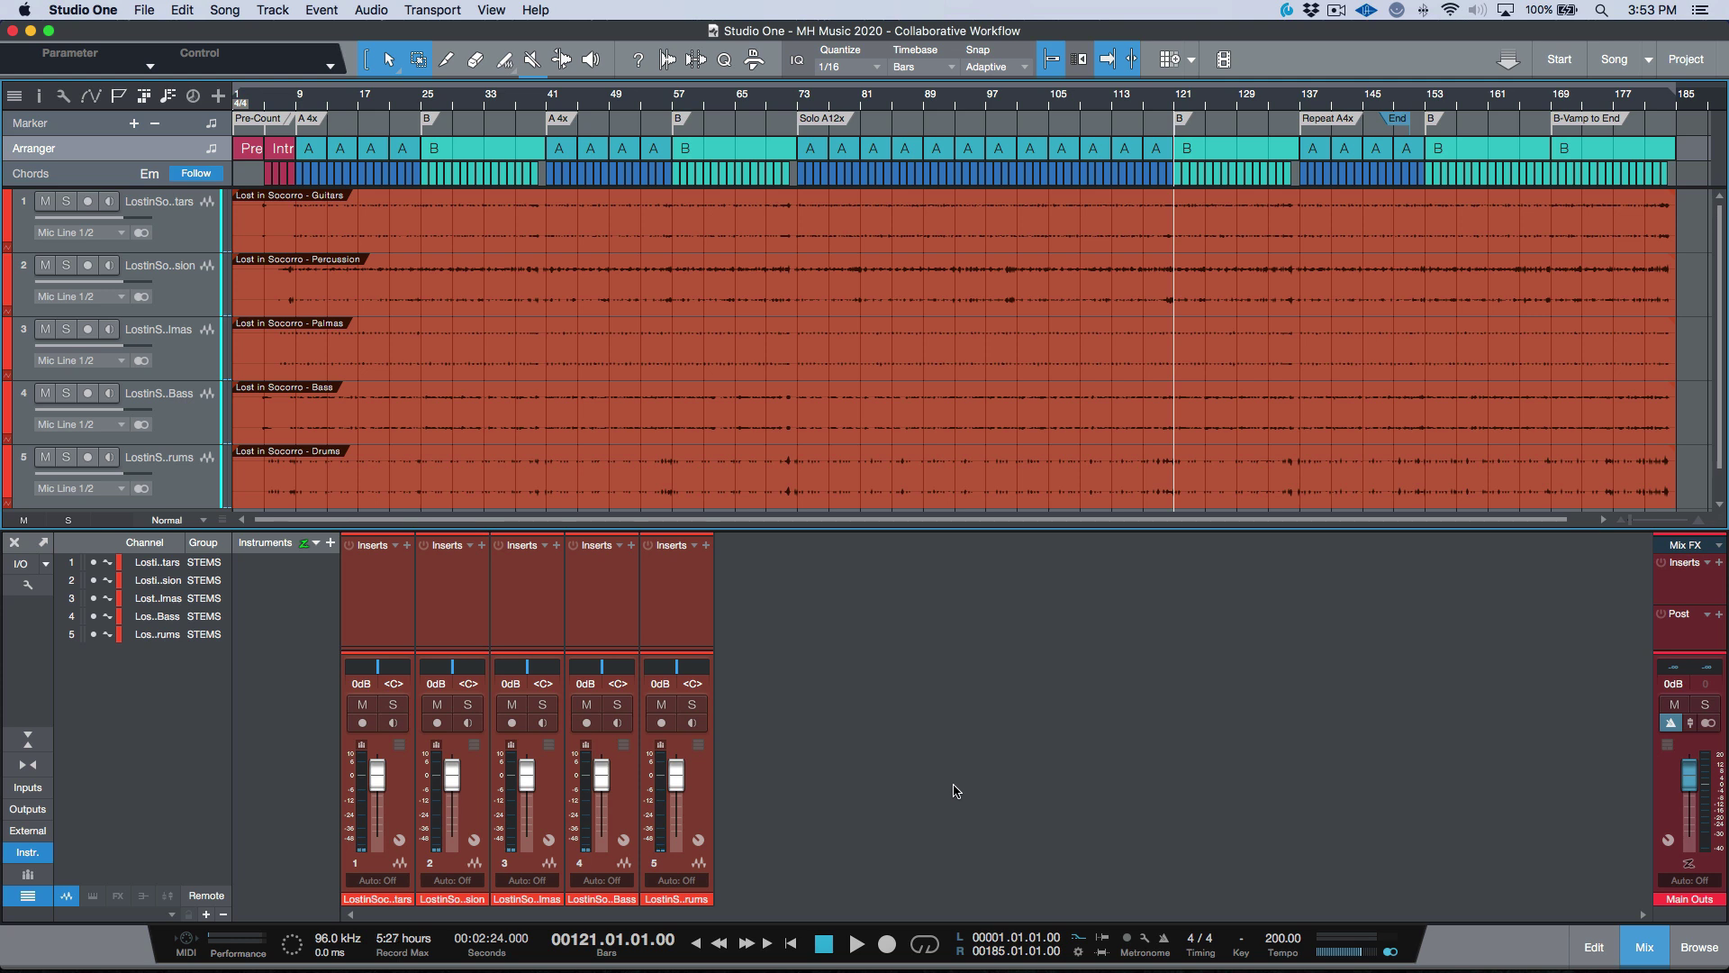
pyautogui.click(753, 60)
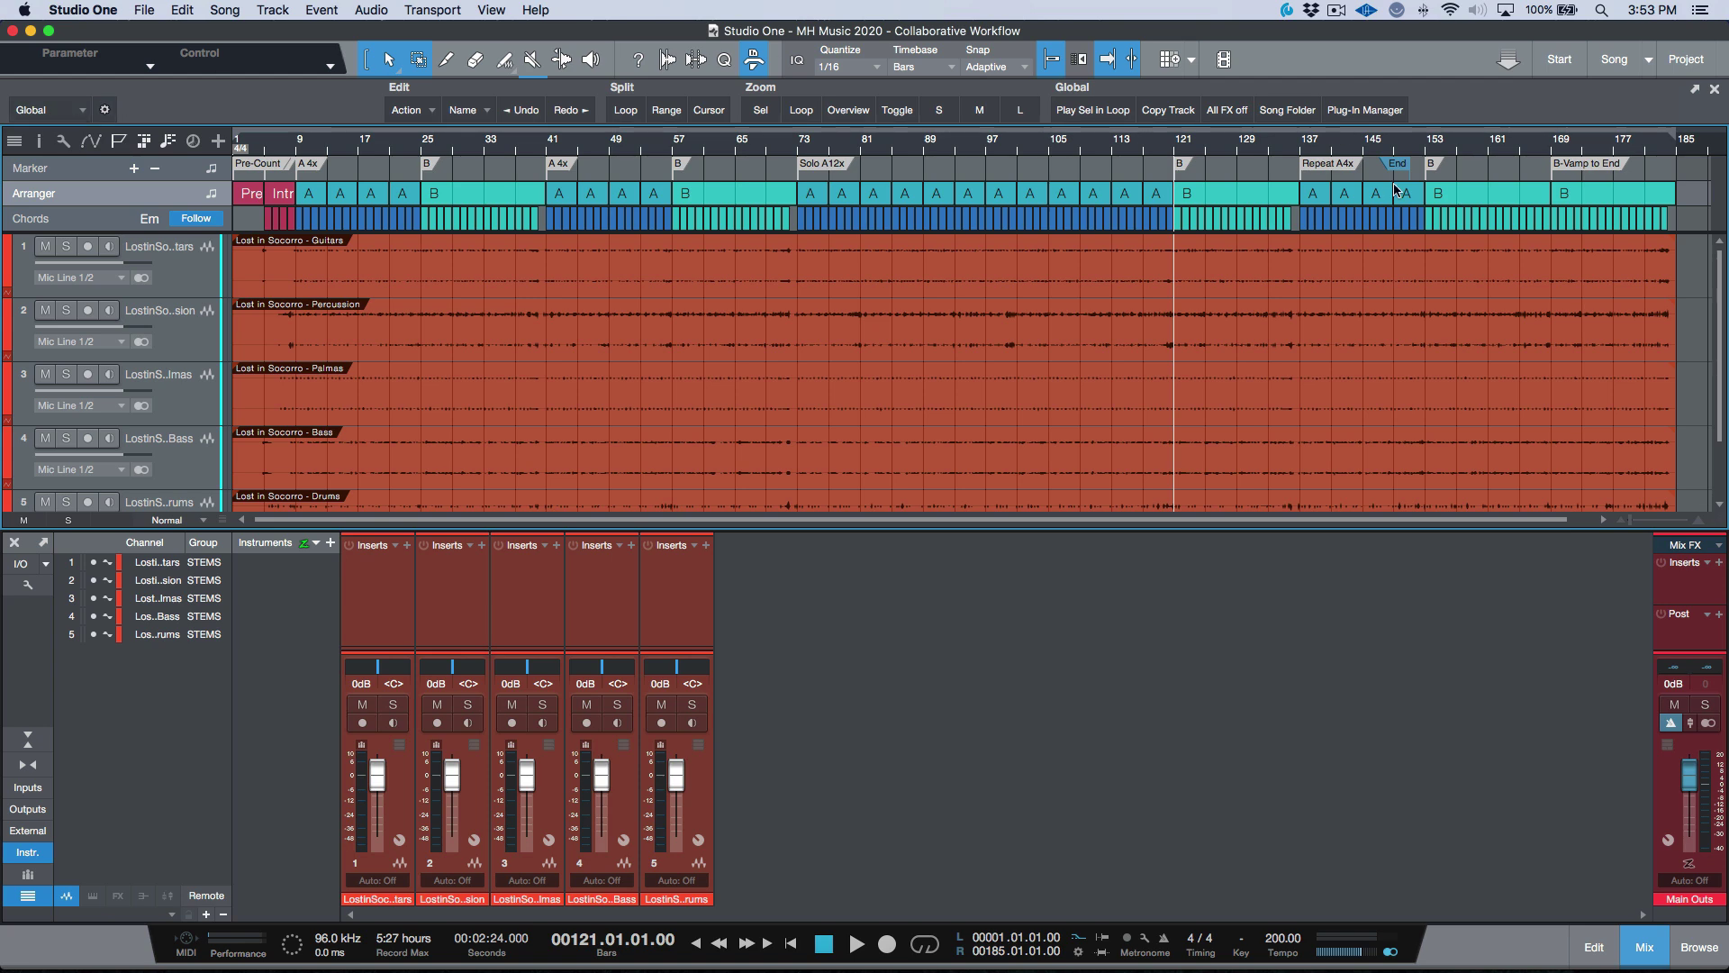
# Open the song's folder in Finder, check the file info of its Media folder, and return to the song.
pyautogui.click(1286, 111)
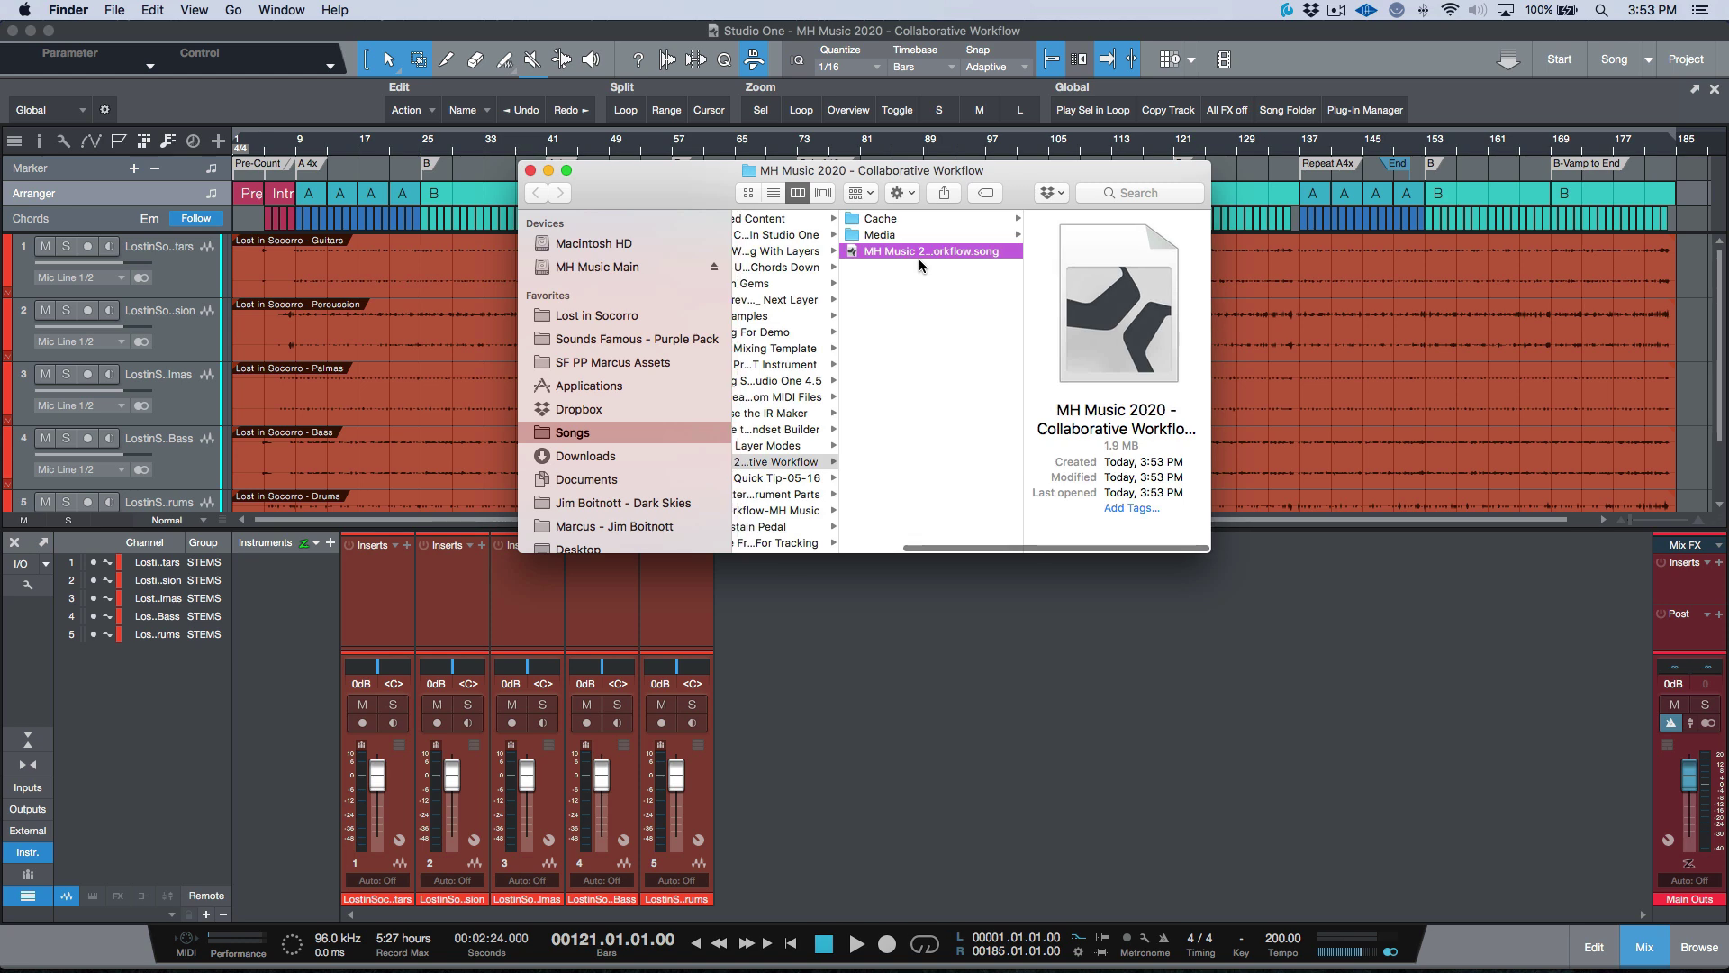
pyautogui.click(926, 236)
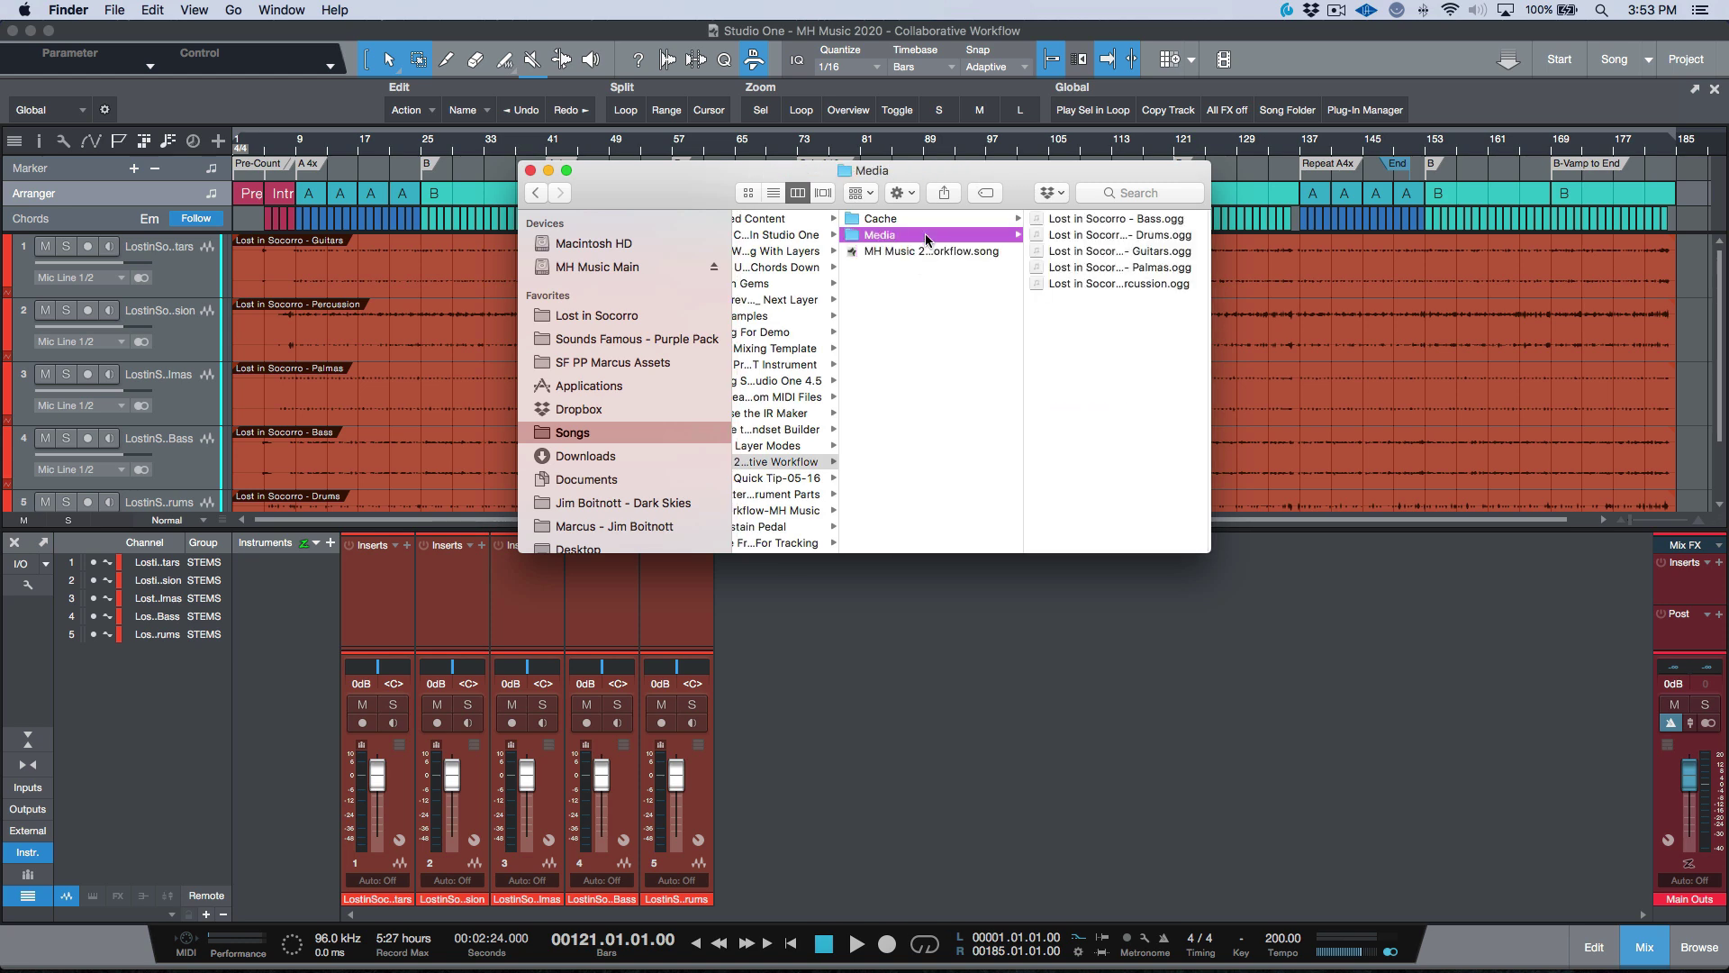
pyautogui.press('super+i')
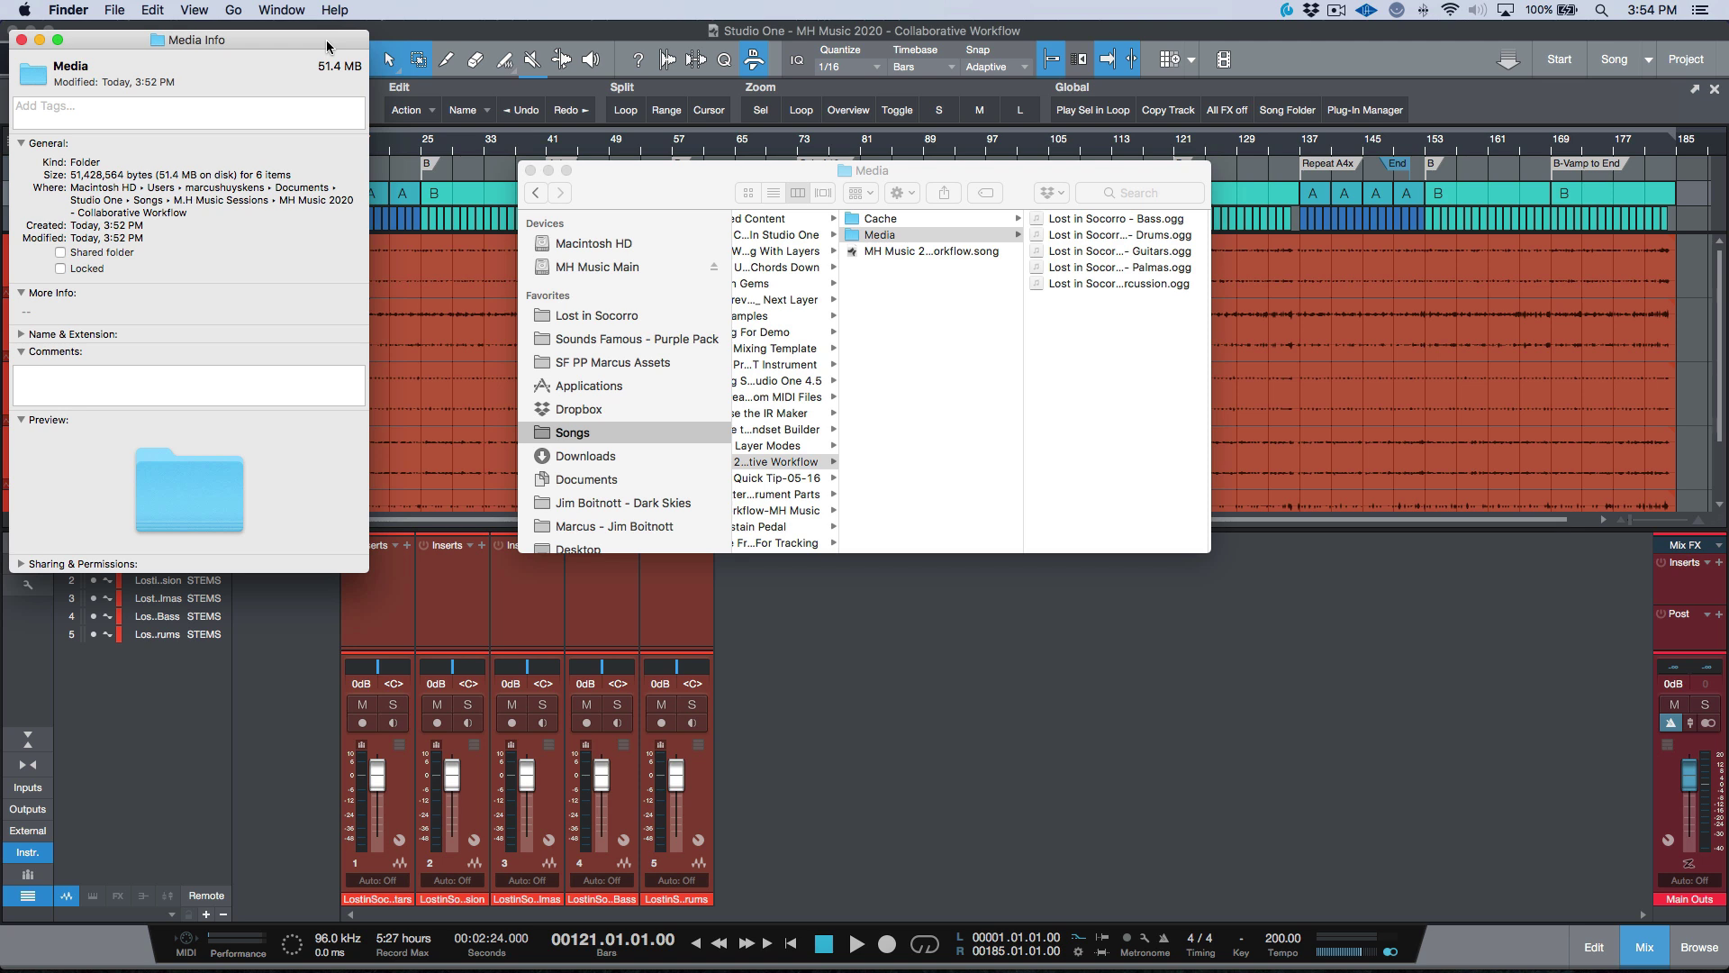
pyautogui.click(22, 39)
pyautogui.click(1224, 774)
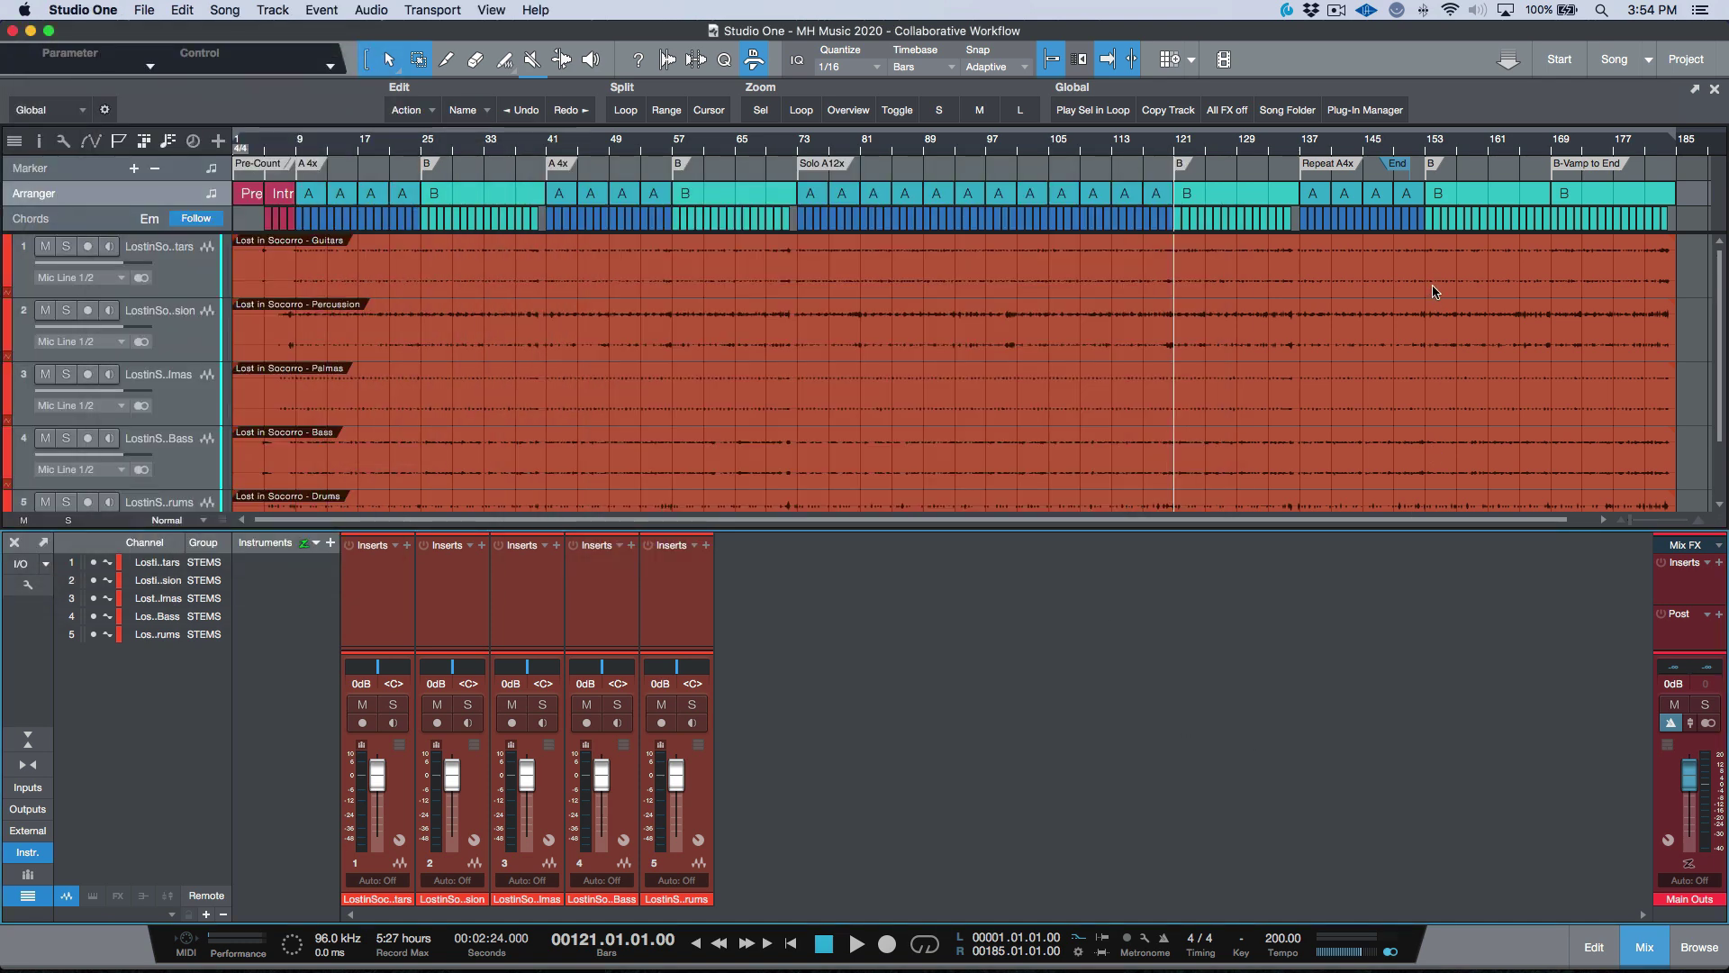
# Select all stem events and check their file format in the Pool, closing the browser when done.
pyautogui.press('super+a')
pyautogui.press('F5')
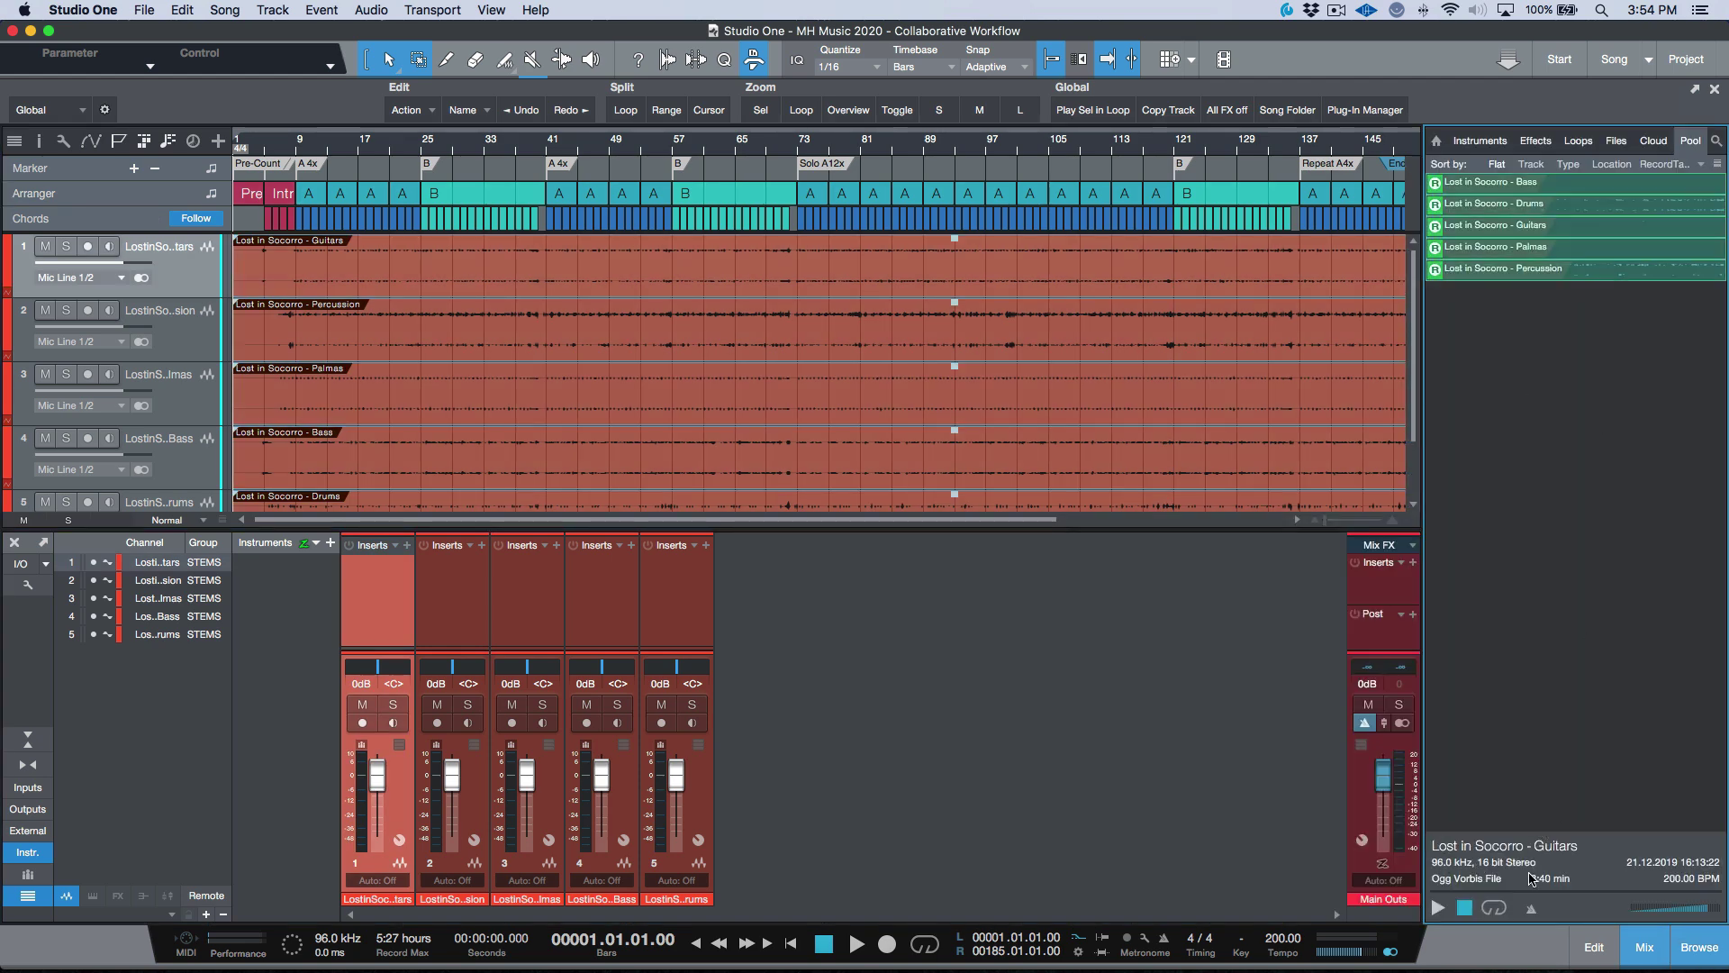
pyautogui.click(1175, 761)
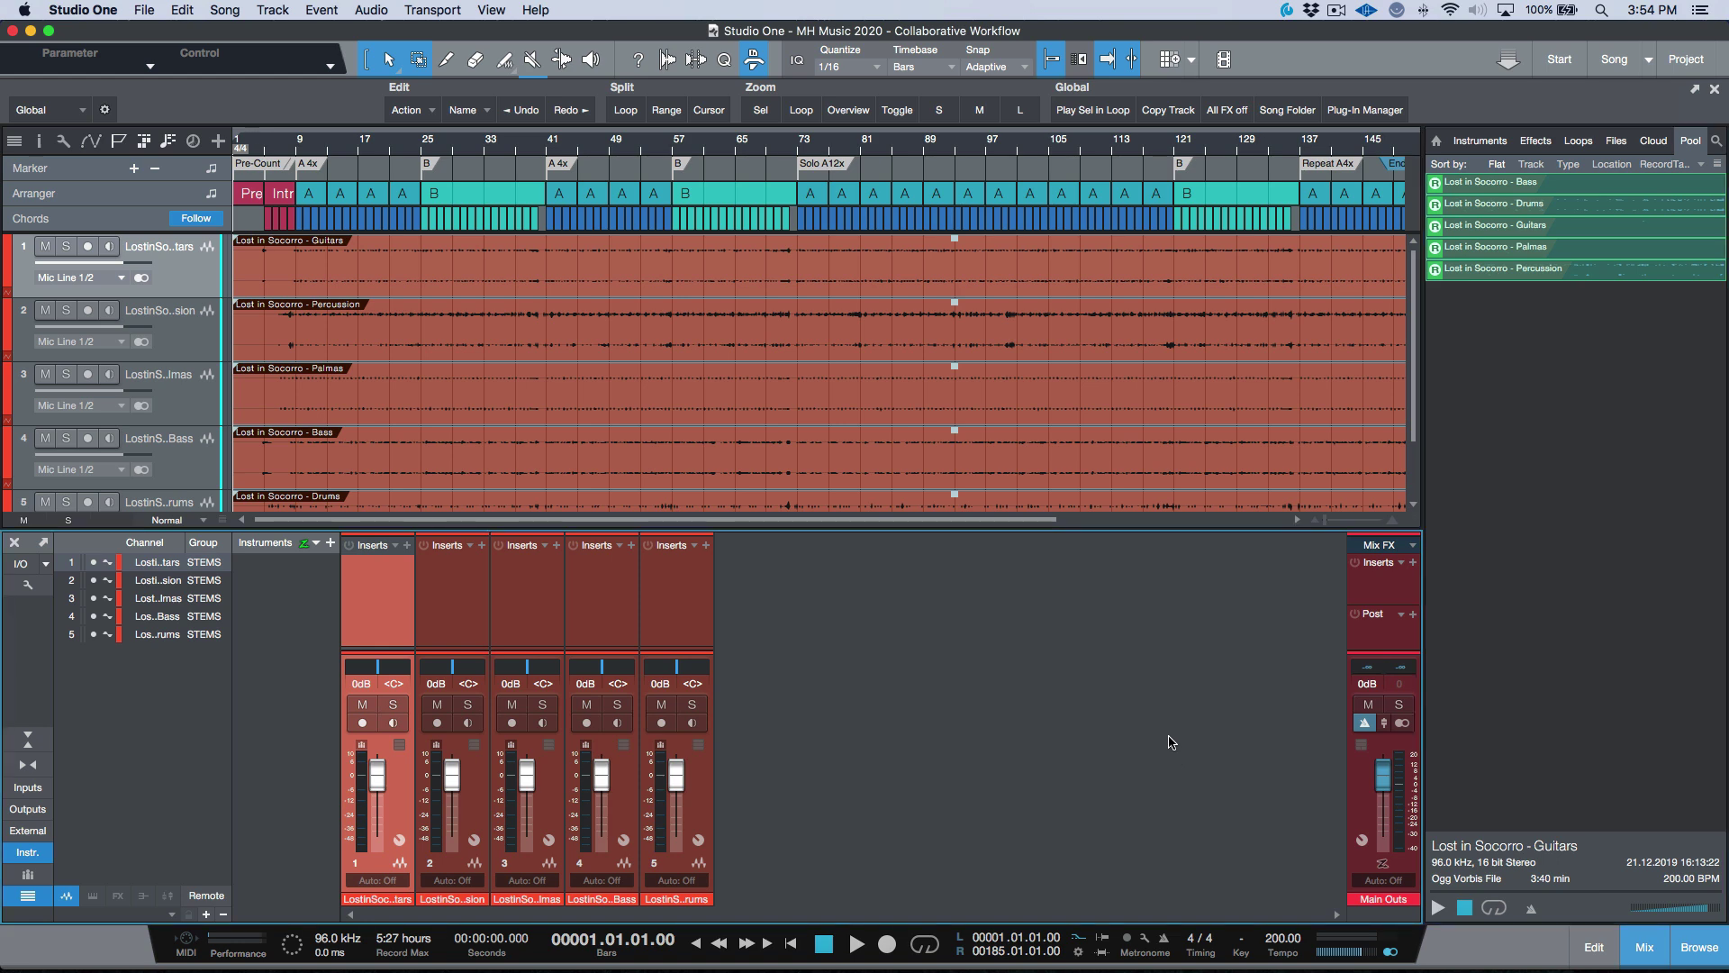
pyautogui.click(1681, 953)
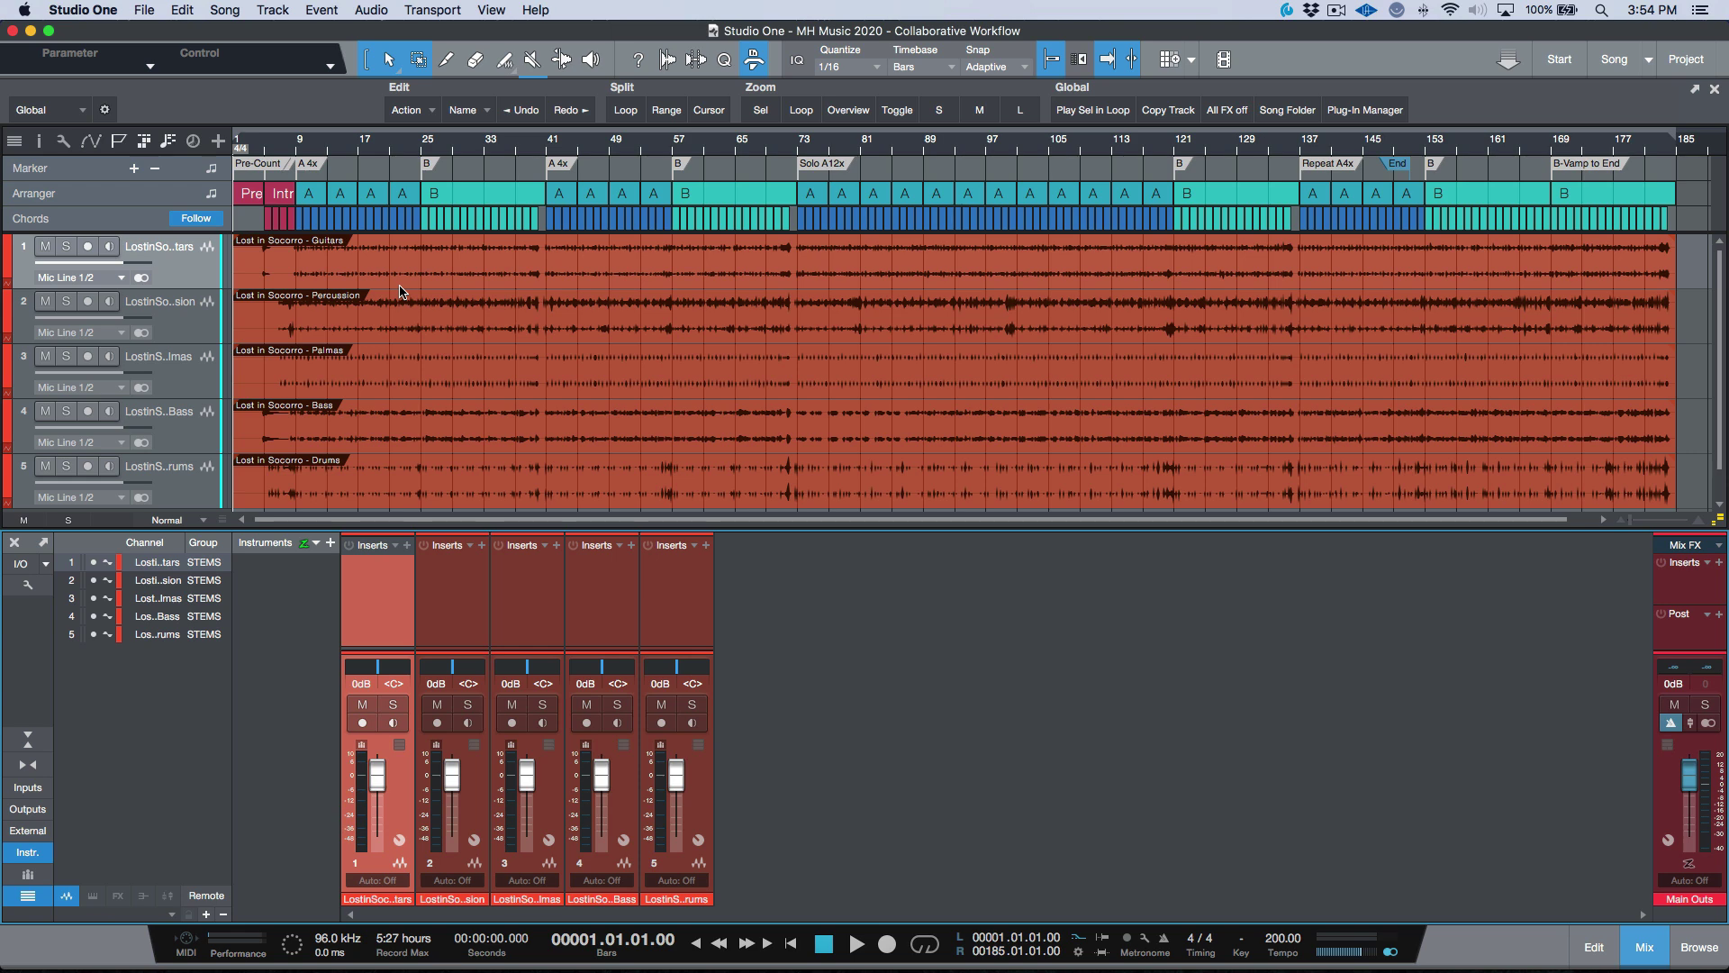
# Examine how the start of the Guitars stem's audio lines up with the Intro at bar 5, and return to the full view.
pyautogui.press('super+a')
pyautogui.rightClick(258, 270)
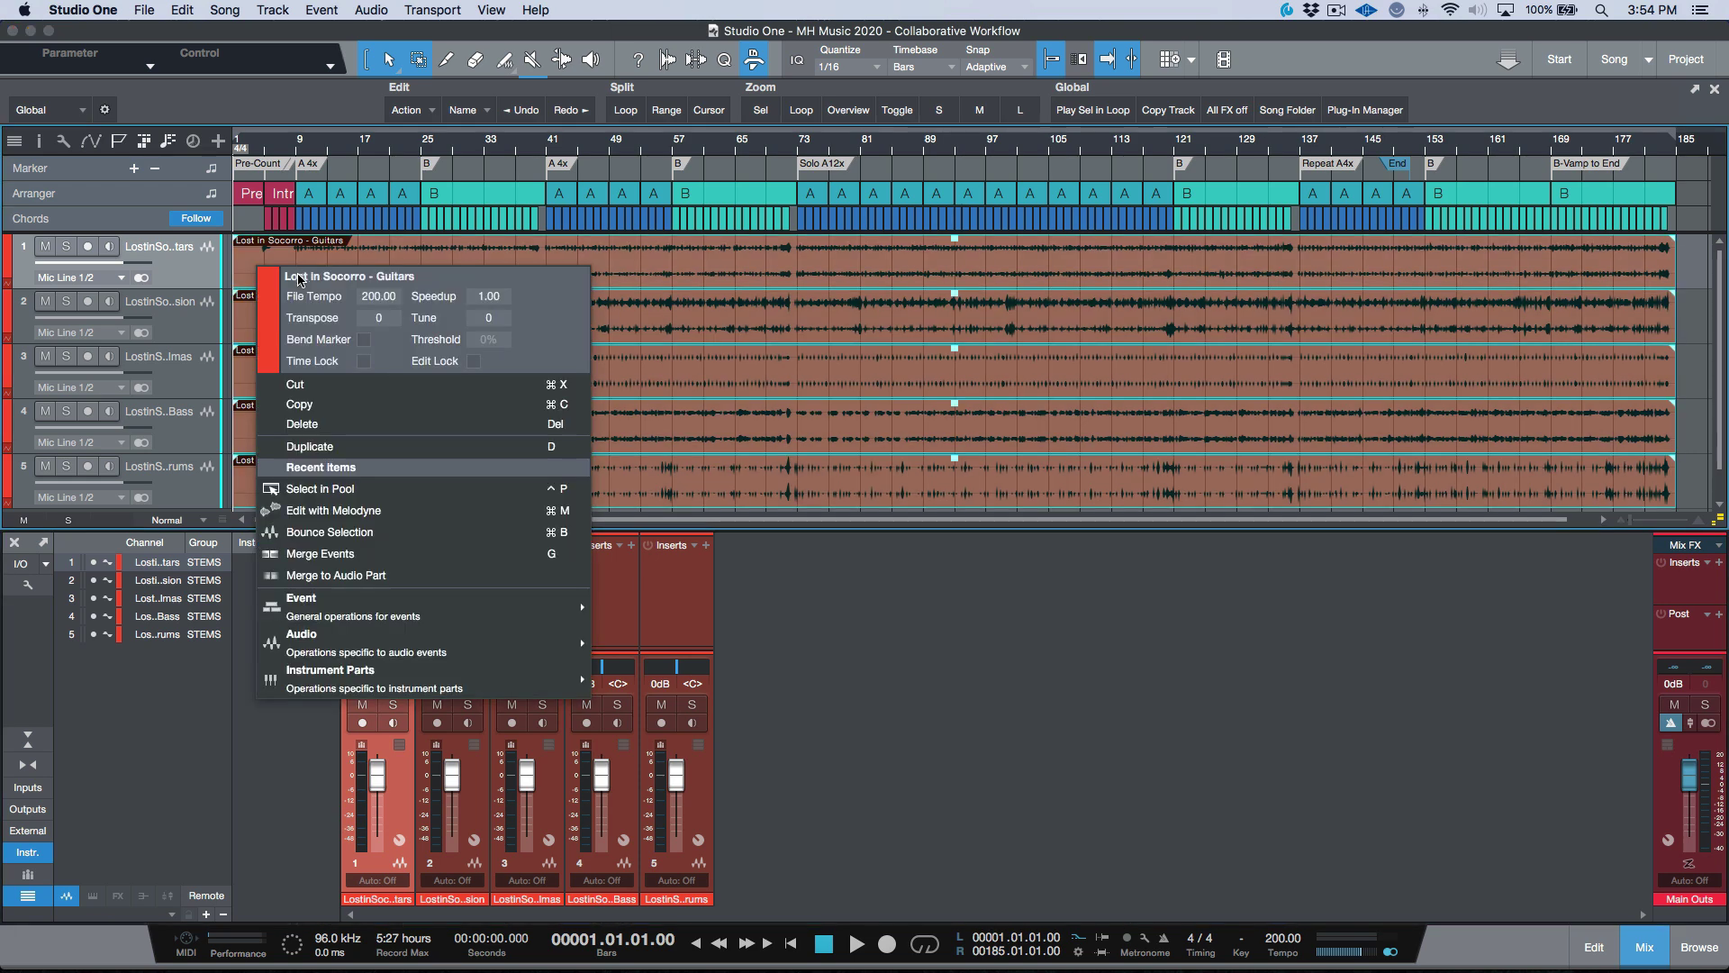
pyautogui.press('Escape')
pyautogui.moveTo(253, 286); pyautogui.dragTo(293, 261)
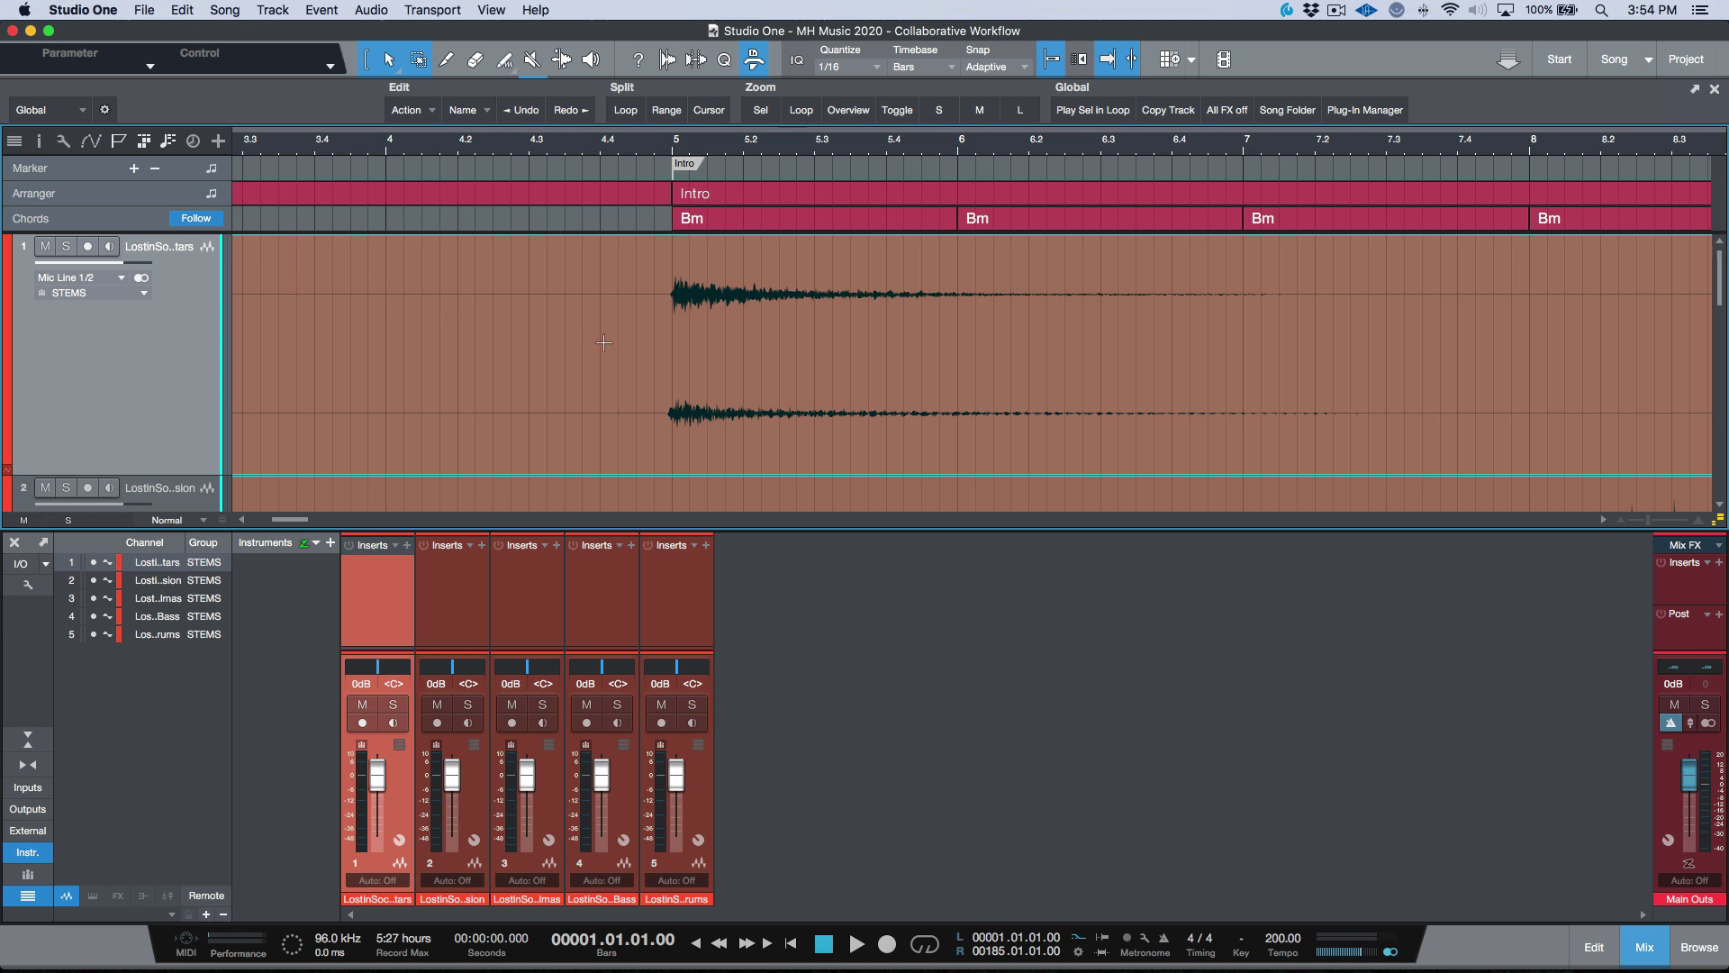
pyautogui.click(668, 278)
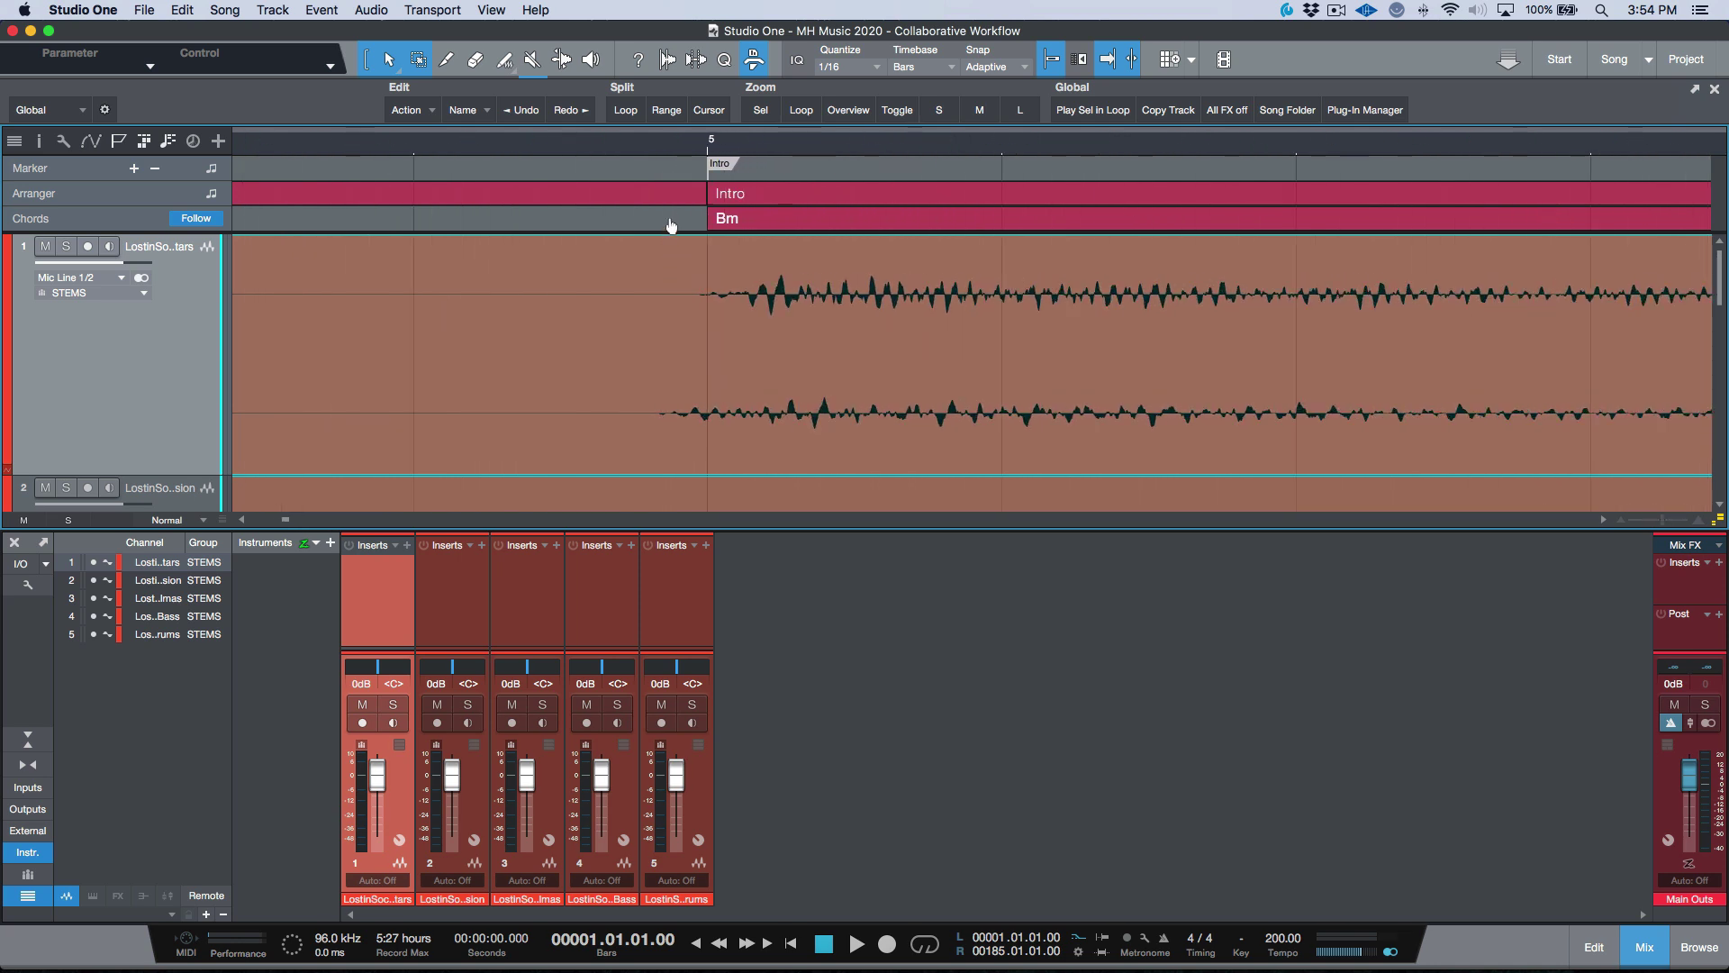
pyautogui.keyDown('alt'); pyautogui.click(803, 382); pyautogui.keyUp('alt')
pyautogui.press('z')
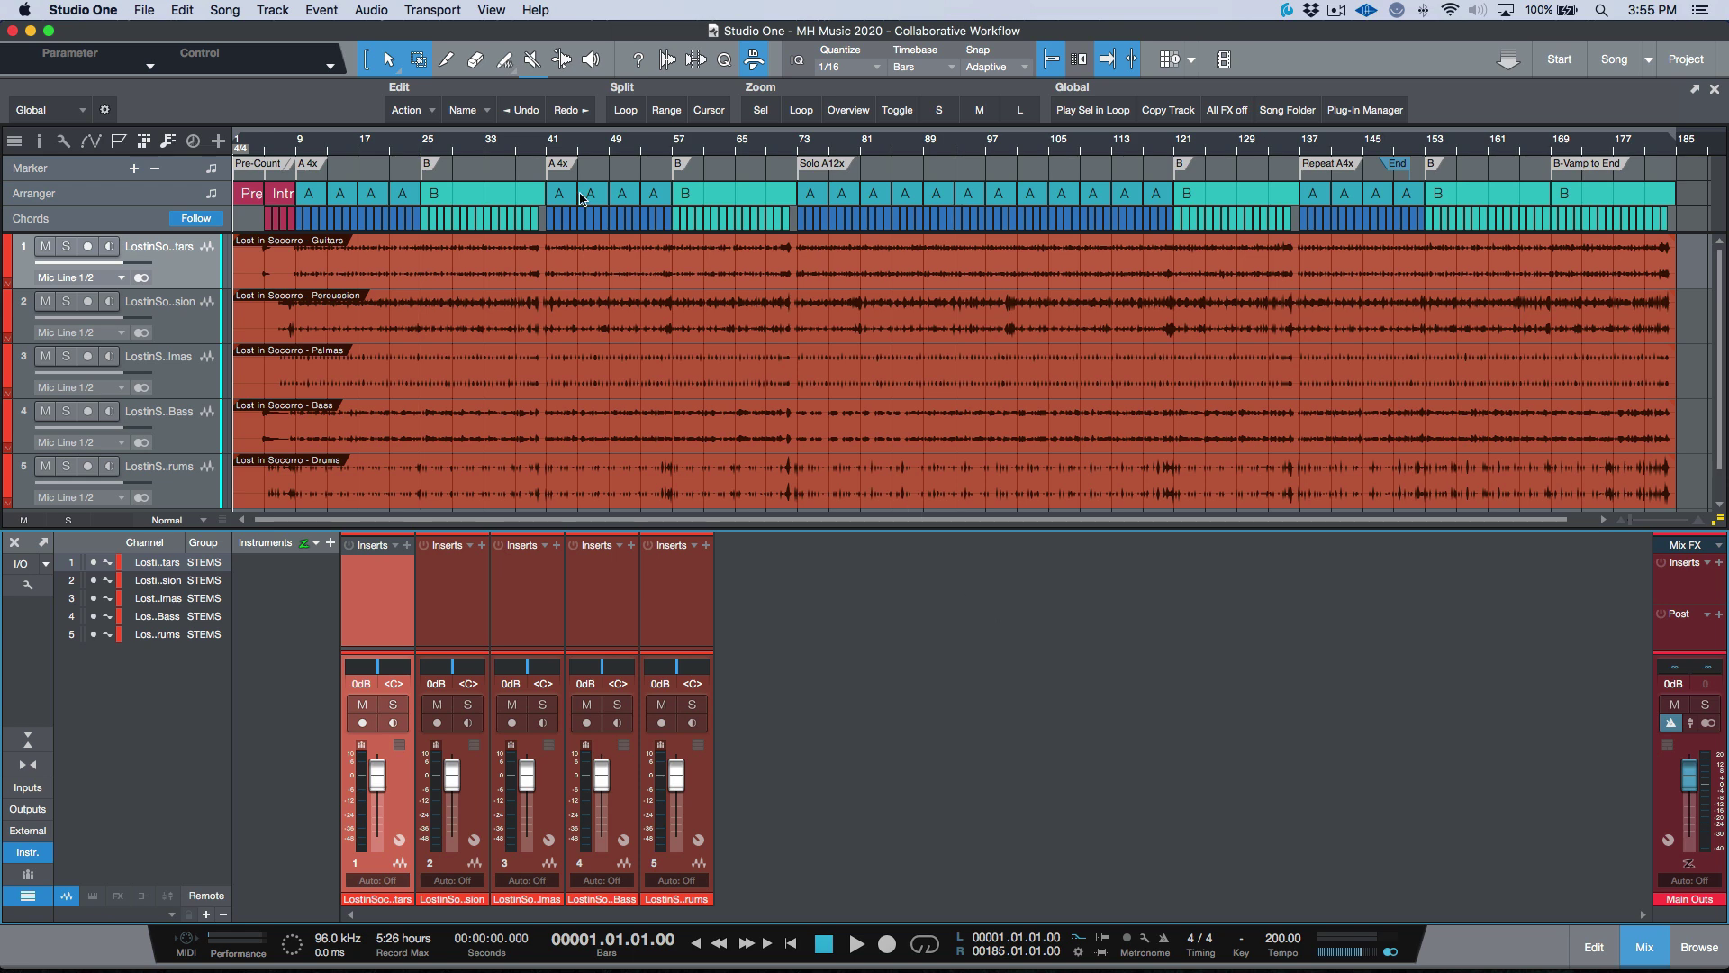
# Save a new non-incremental song version described with the collaborator's first name followed by "Starting Point".
pyautogui.click(143, 11)
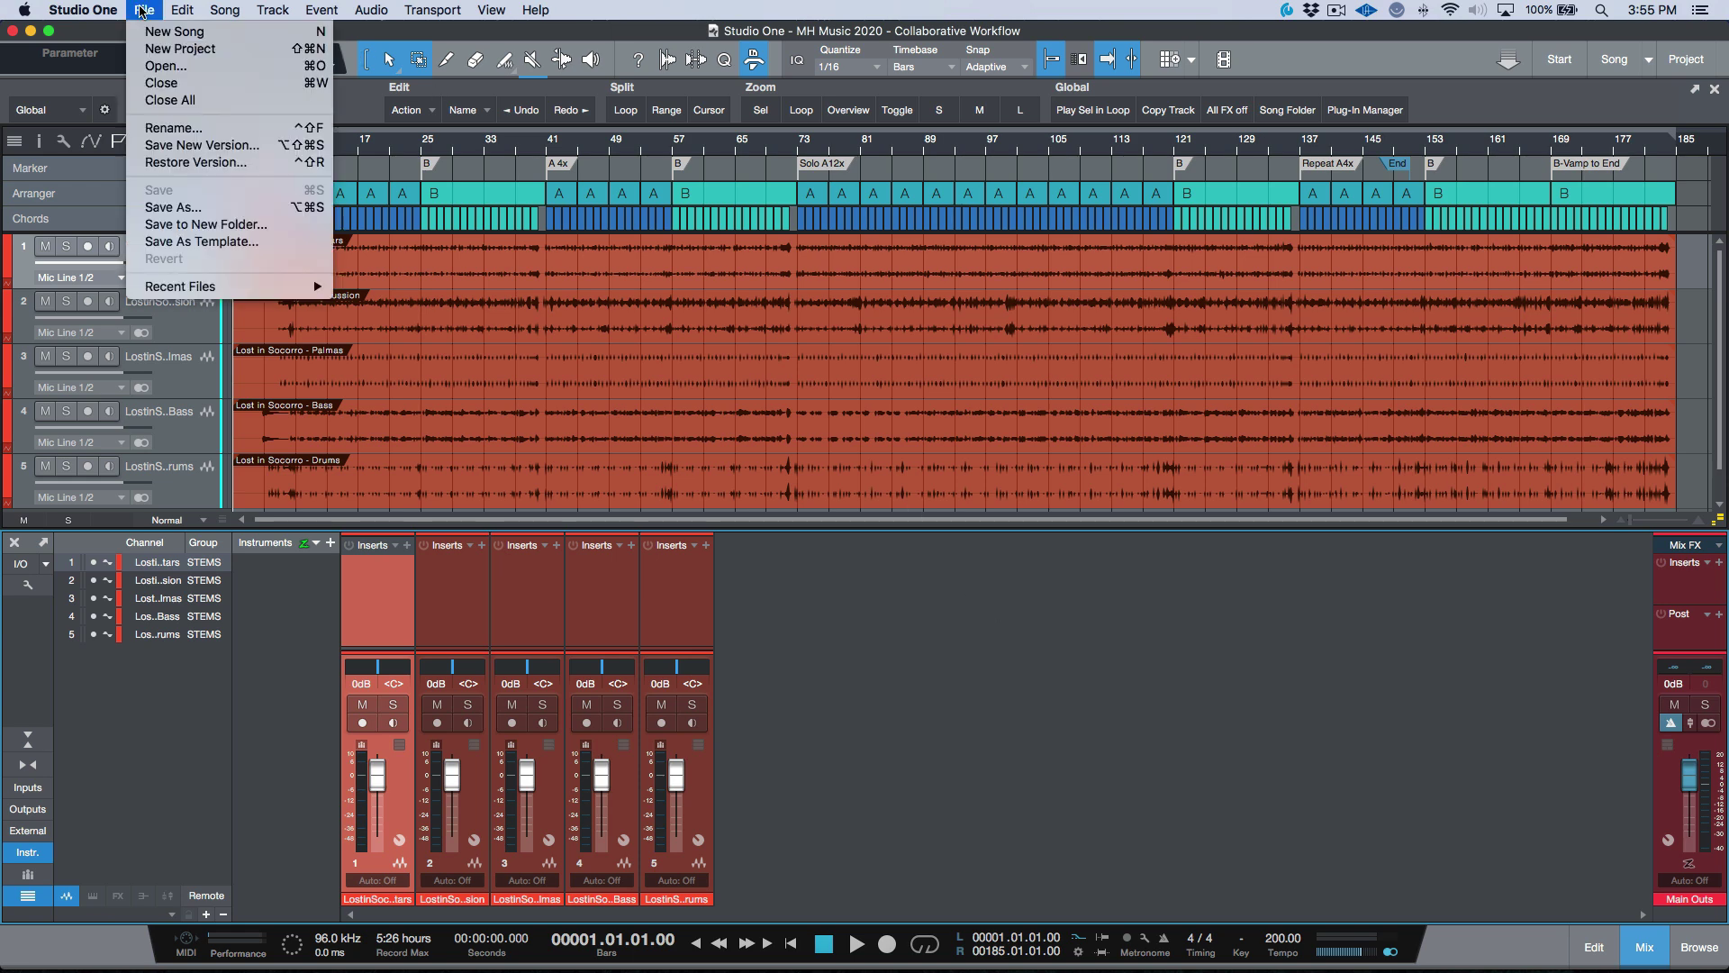
pyautogui.click(164, 145)
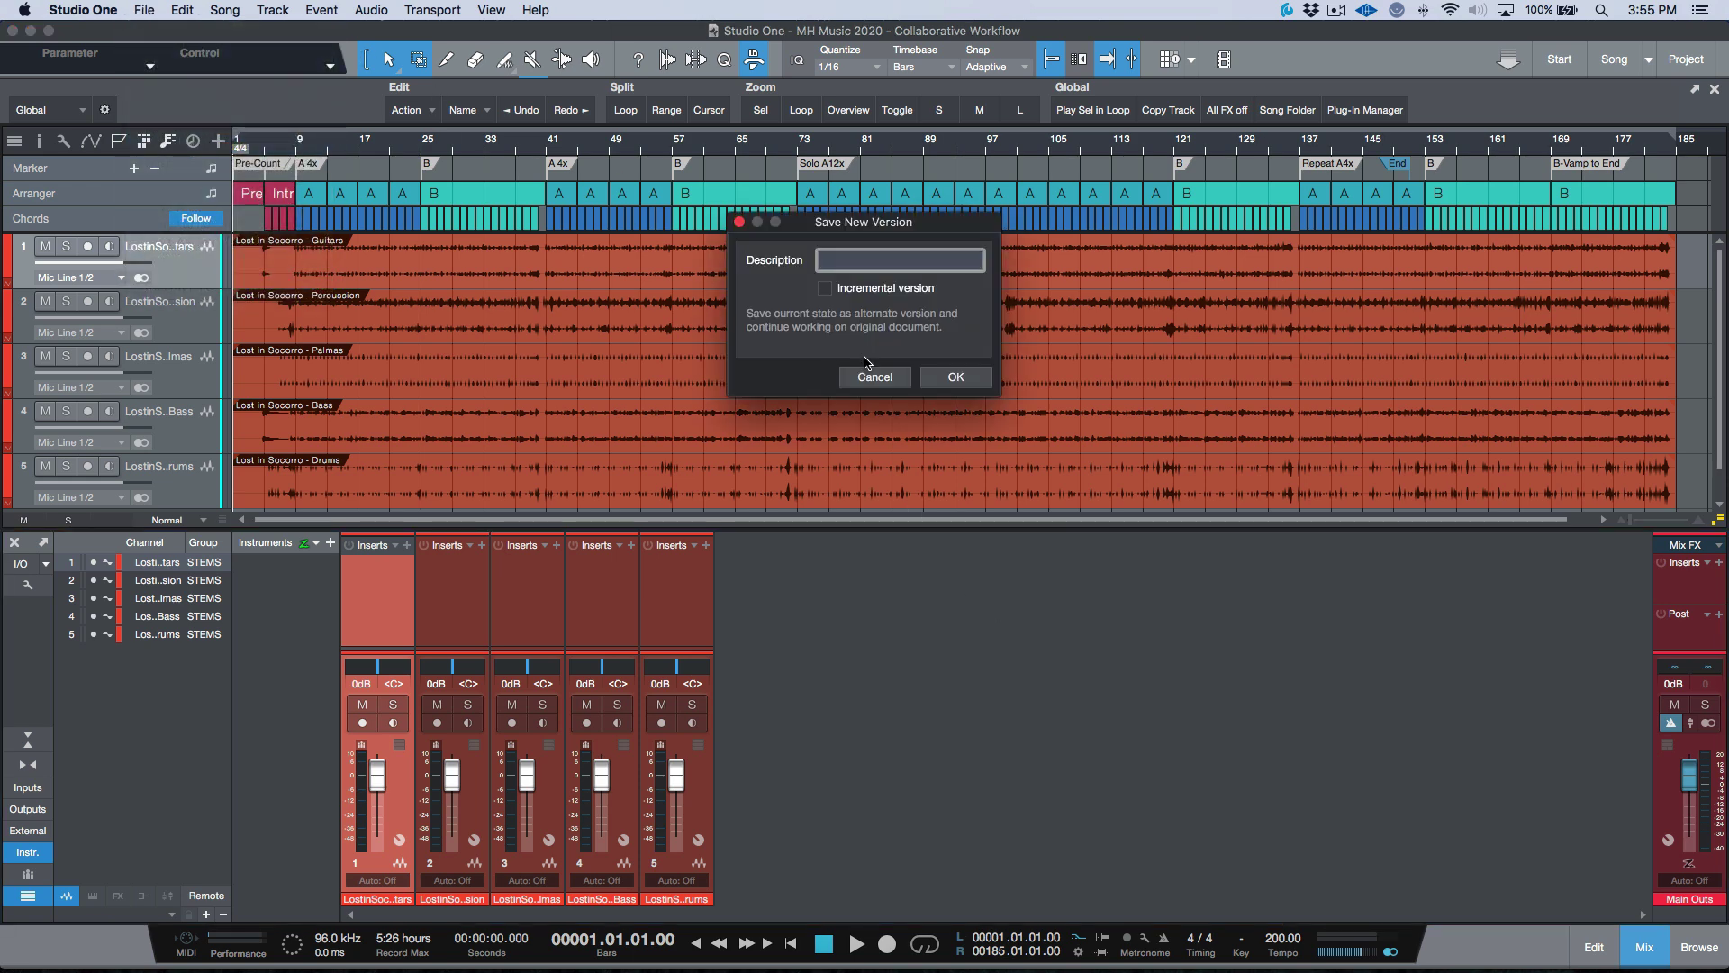
pyautogui.click(825, 290)
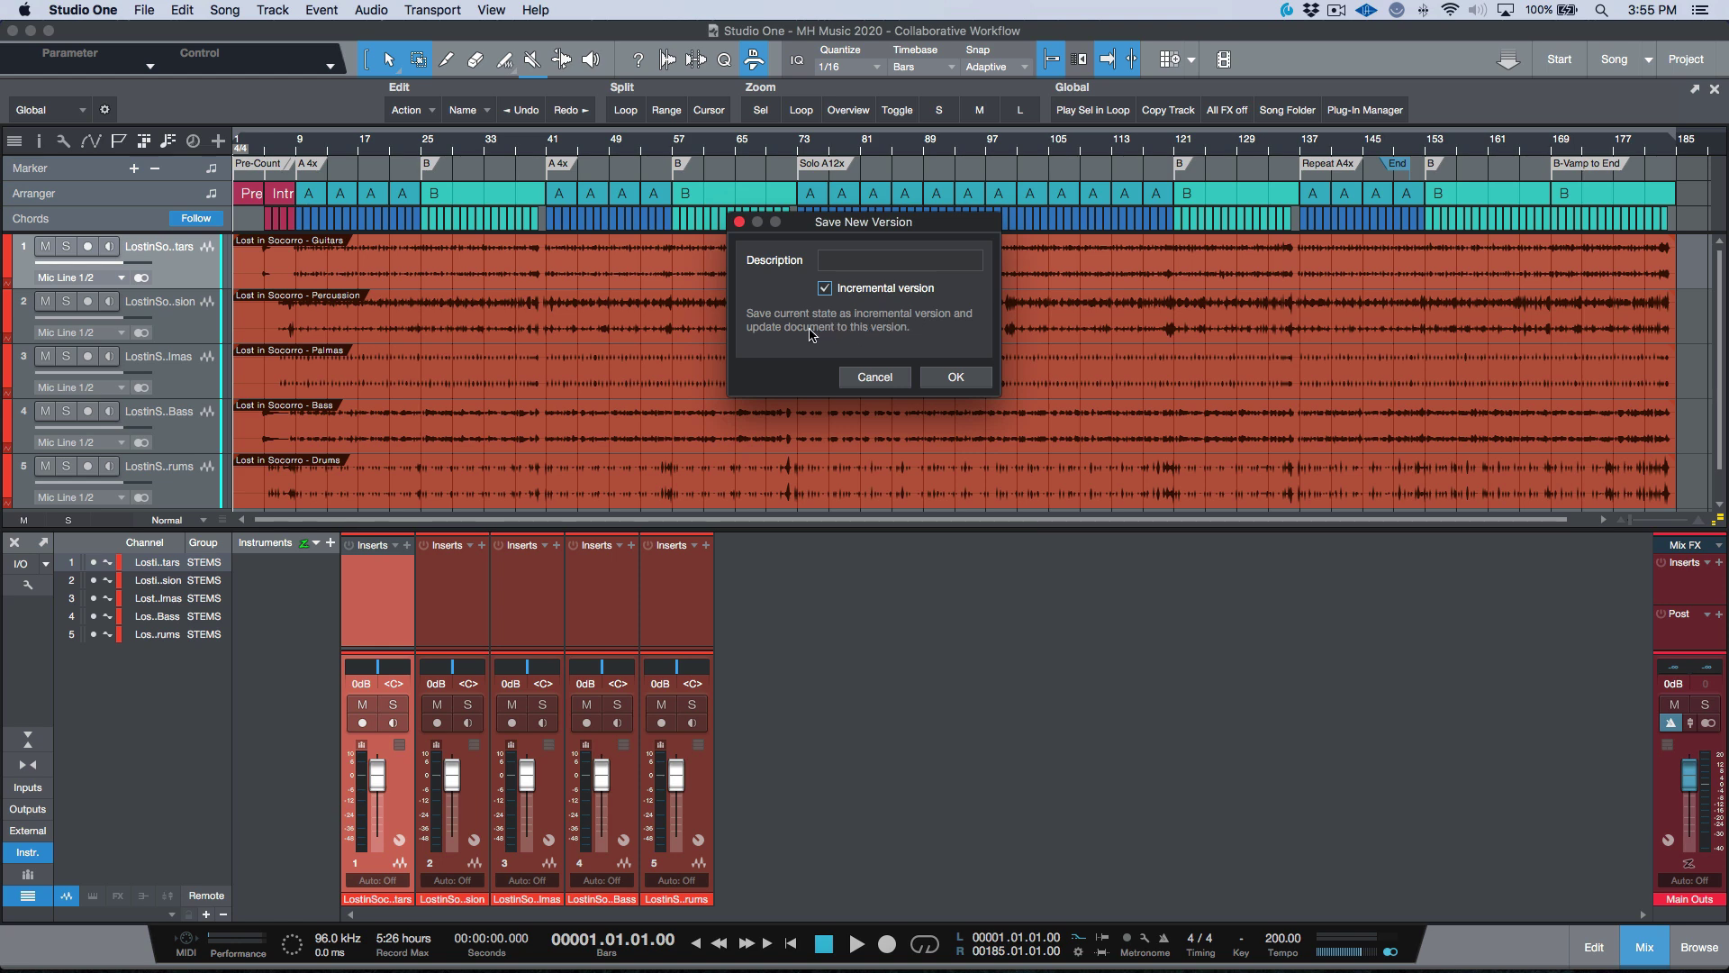
pyautogui.click(825, 289)
pyautogui.click(875, 261)
pyautogui.write('M')
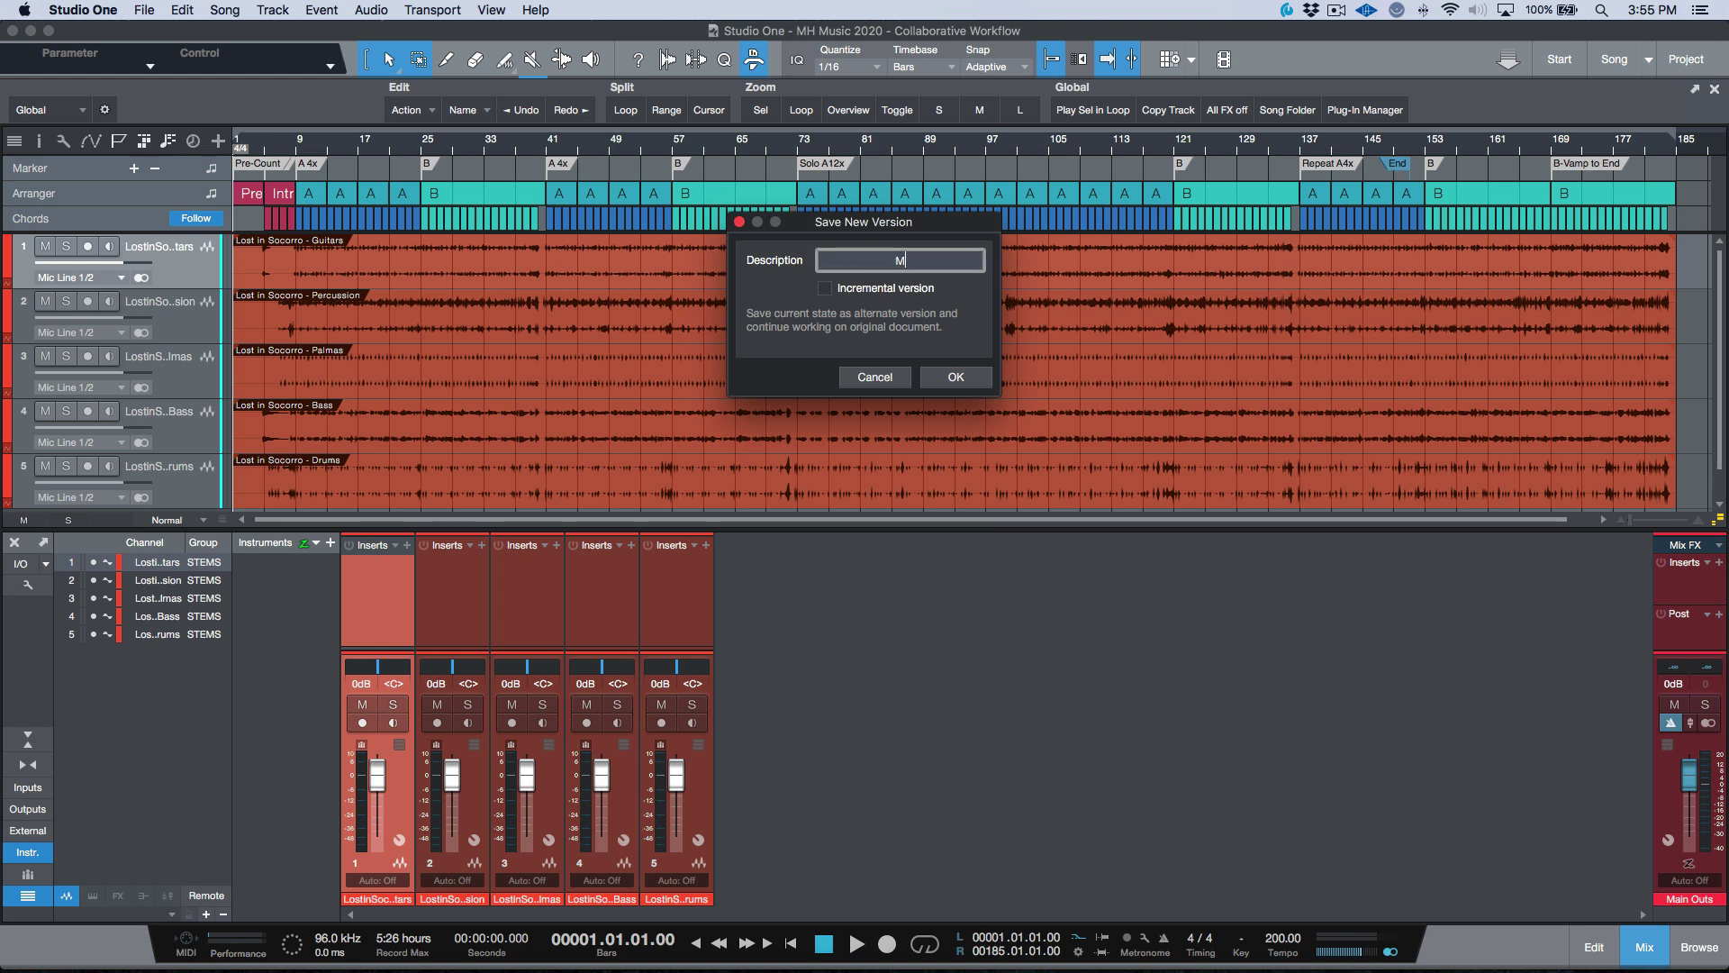
pyautogui.write('arcus Starting Point')
pyautogui.click(966, 378)
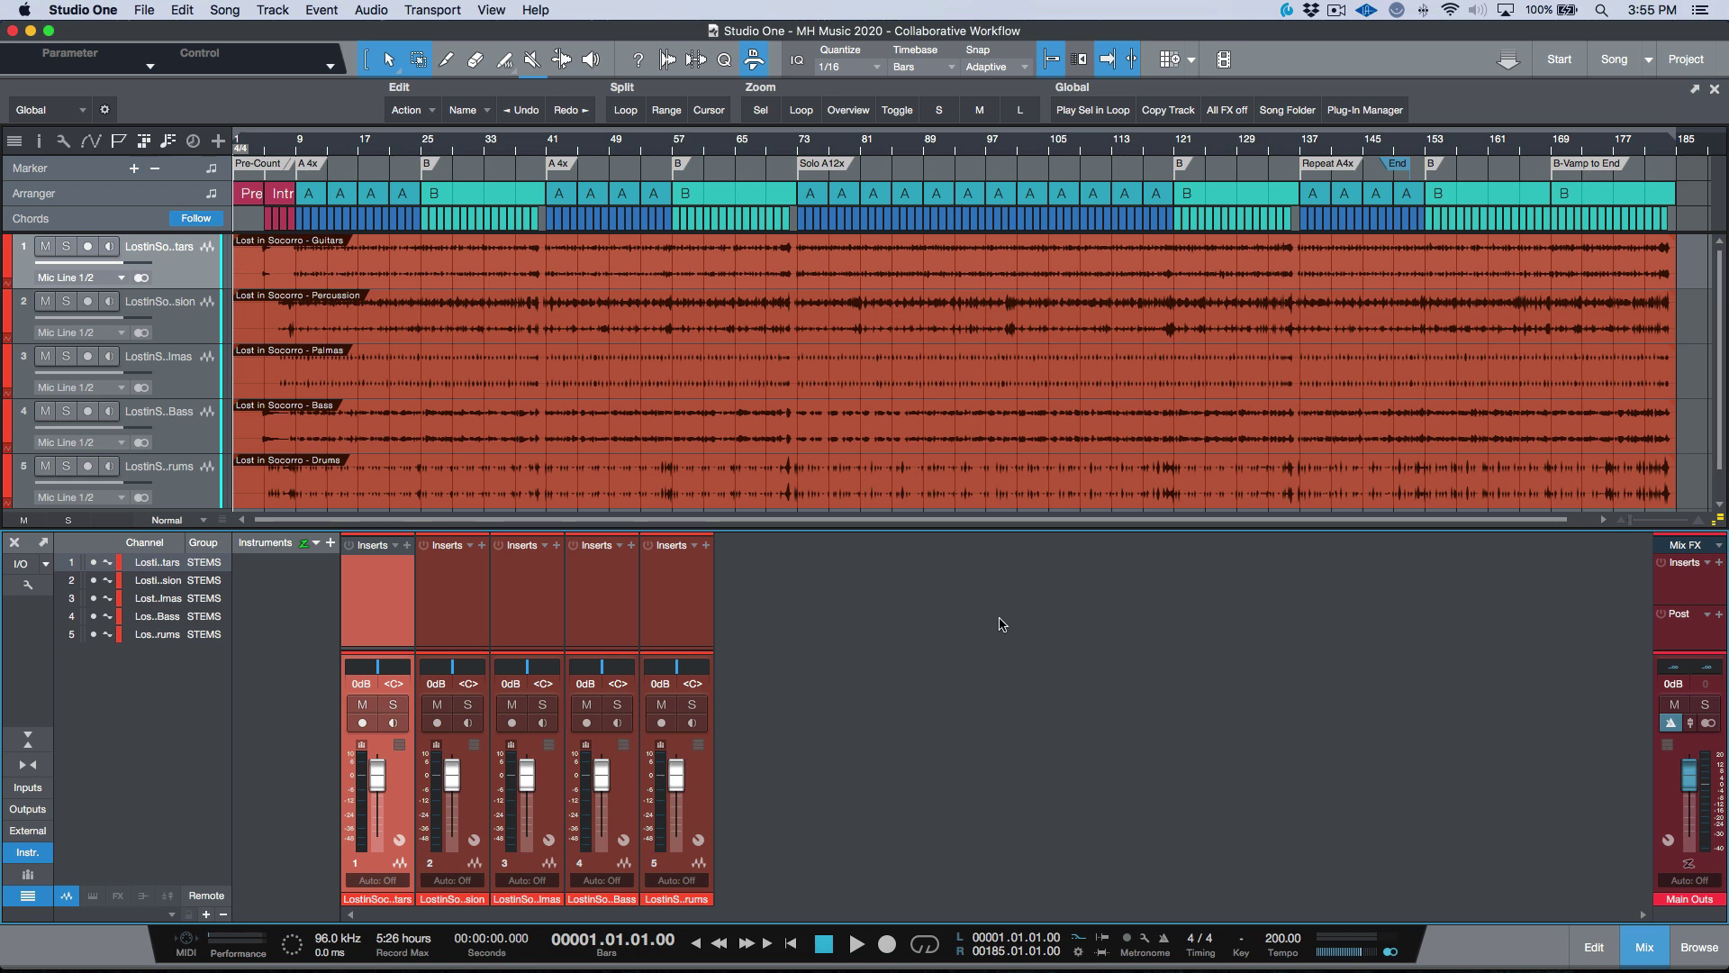
pyautogui.click(150, 13)
pyautogui.click(187, 147)
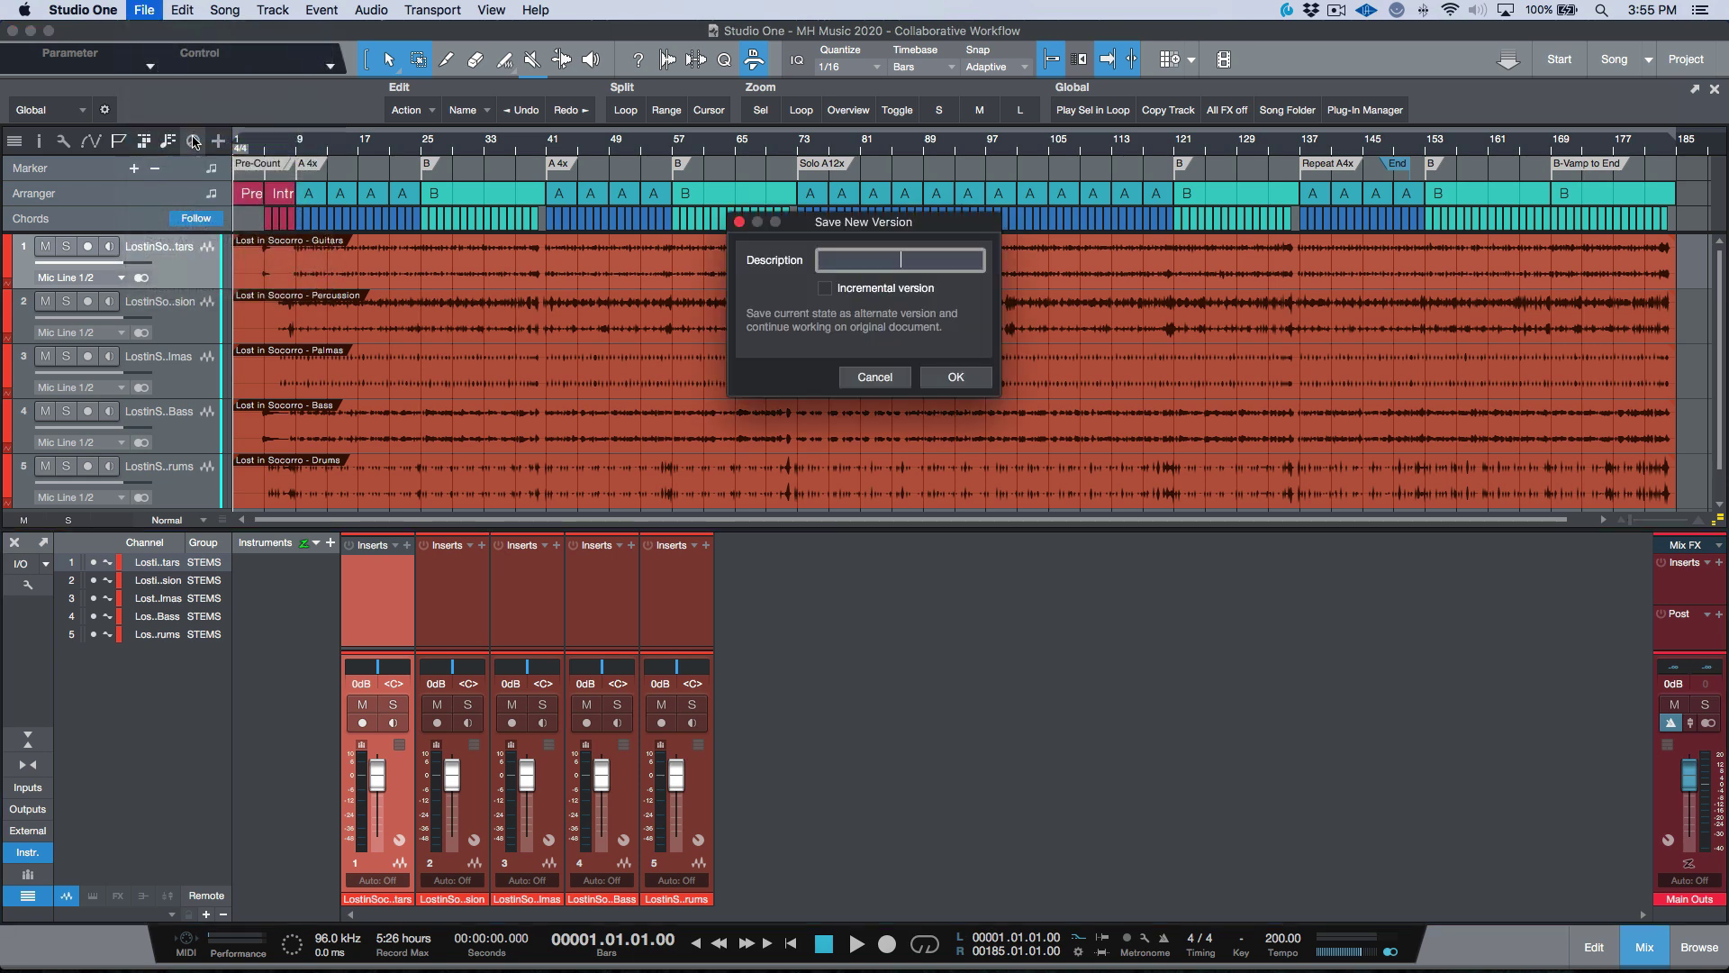
pyautogui.click(825, 290)
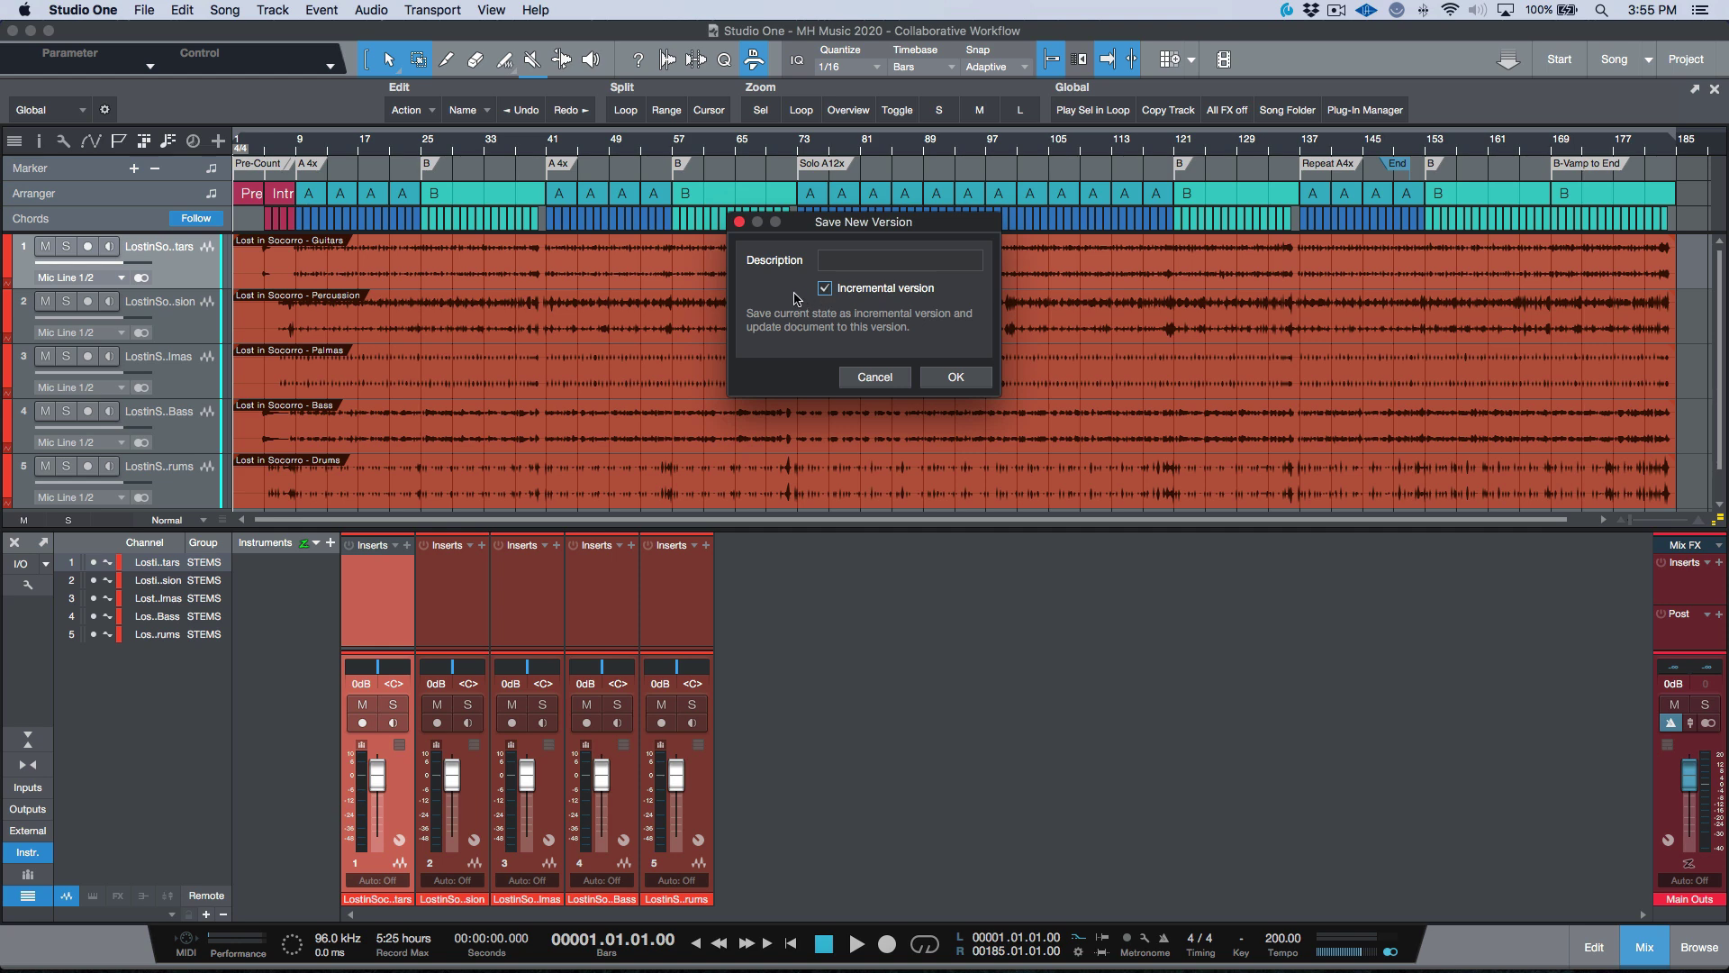
pyautogui.click(825, 289)
pyautogui.click(874, 377)
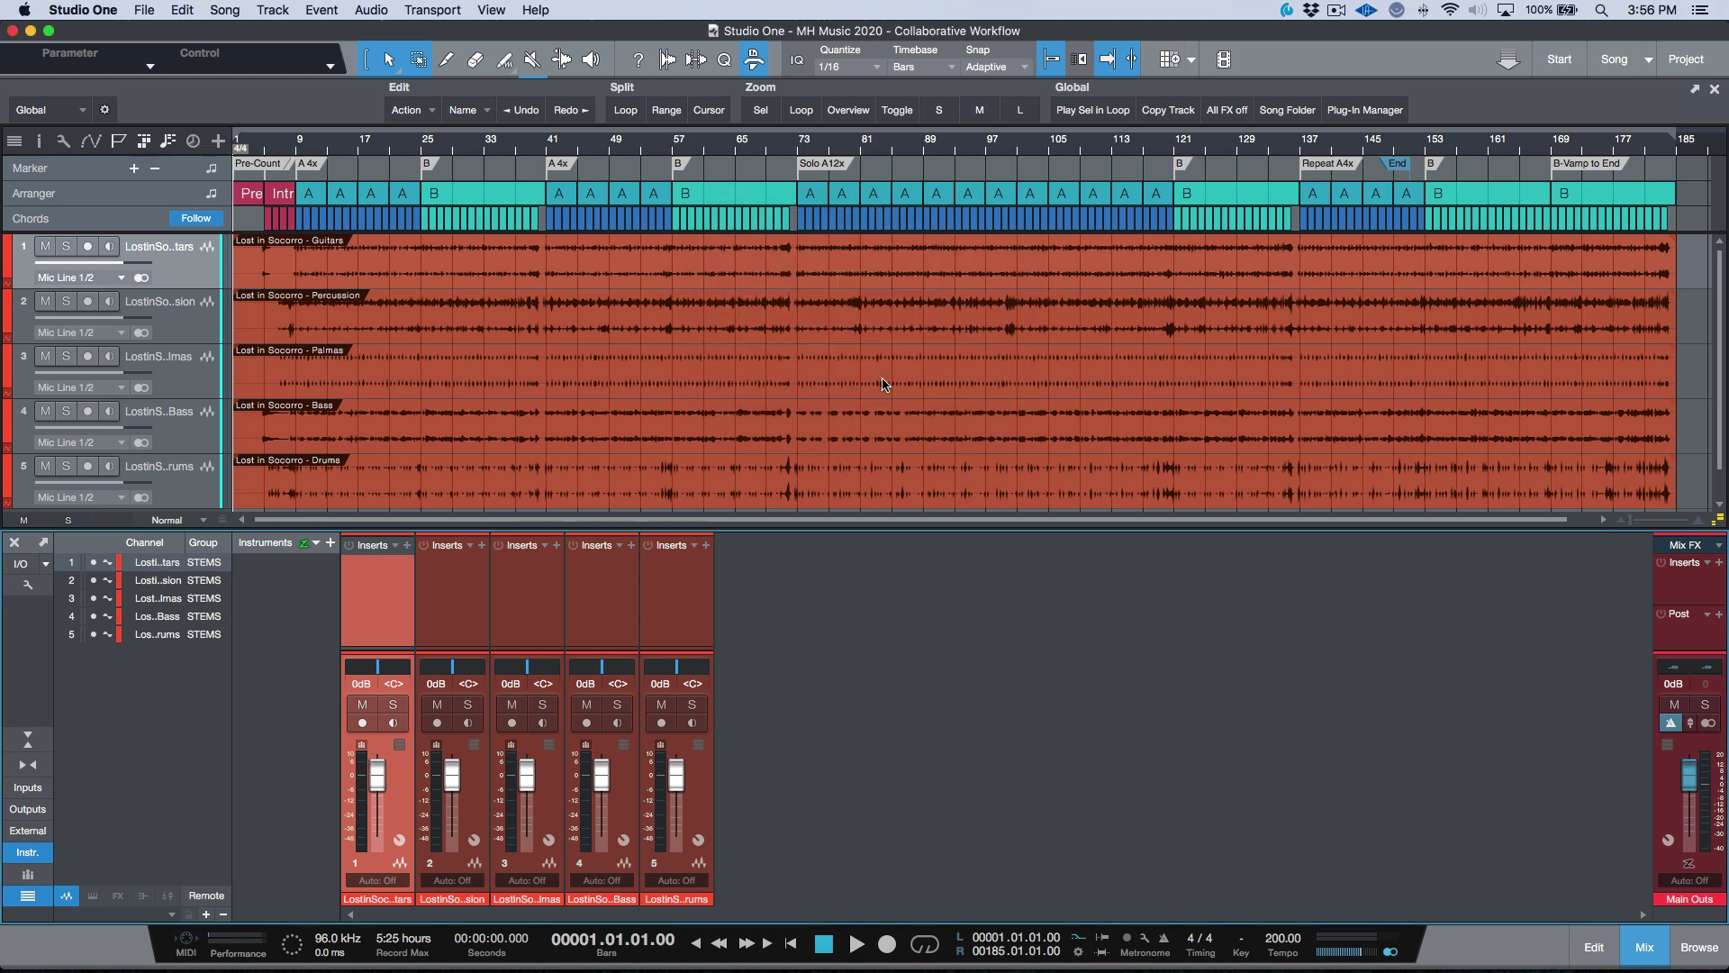
# Review the marker, arranger, chord and tempo tracks against the stems across the whole song, leaving the tempo track hidden.
pyautogui.click(144, 10)
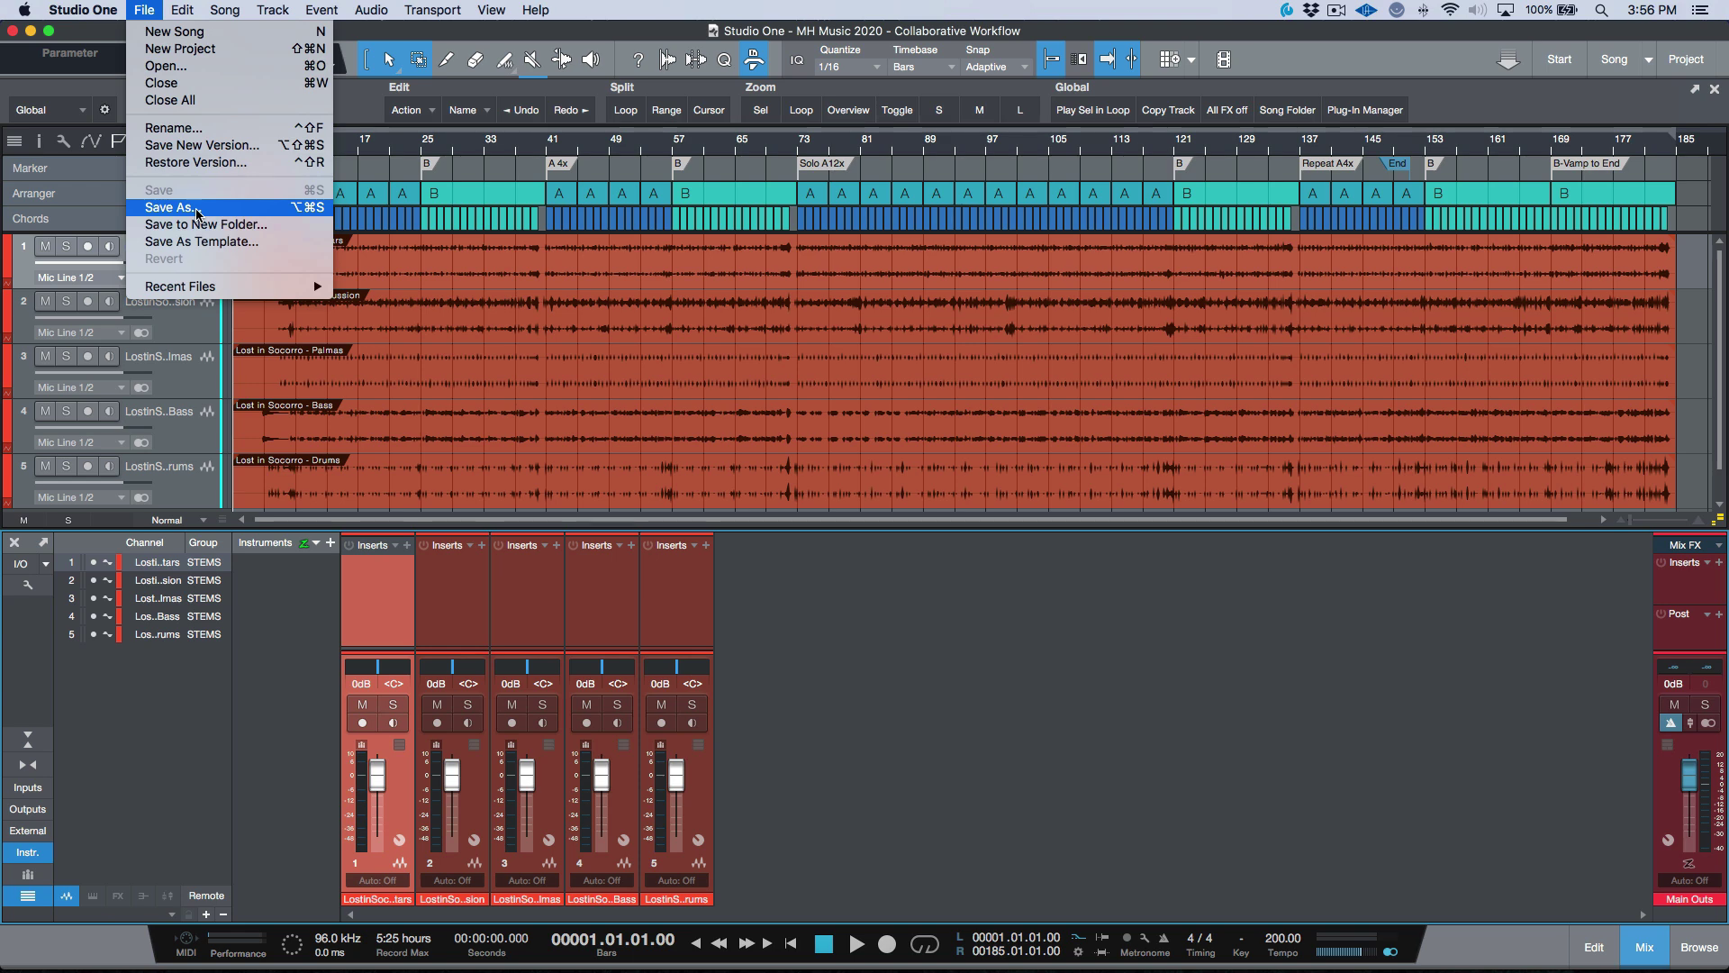
pyautogui.click(887, 603)
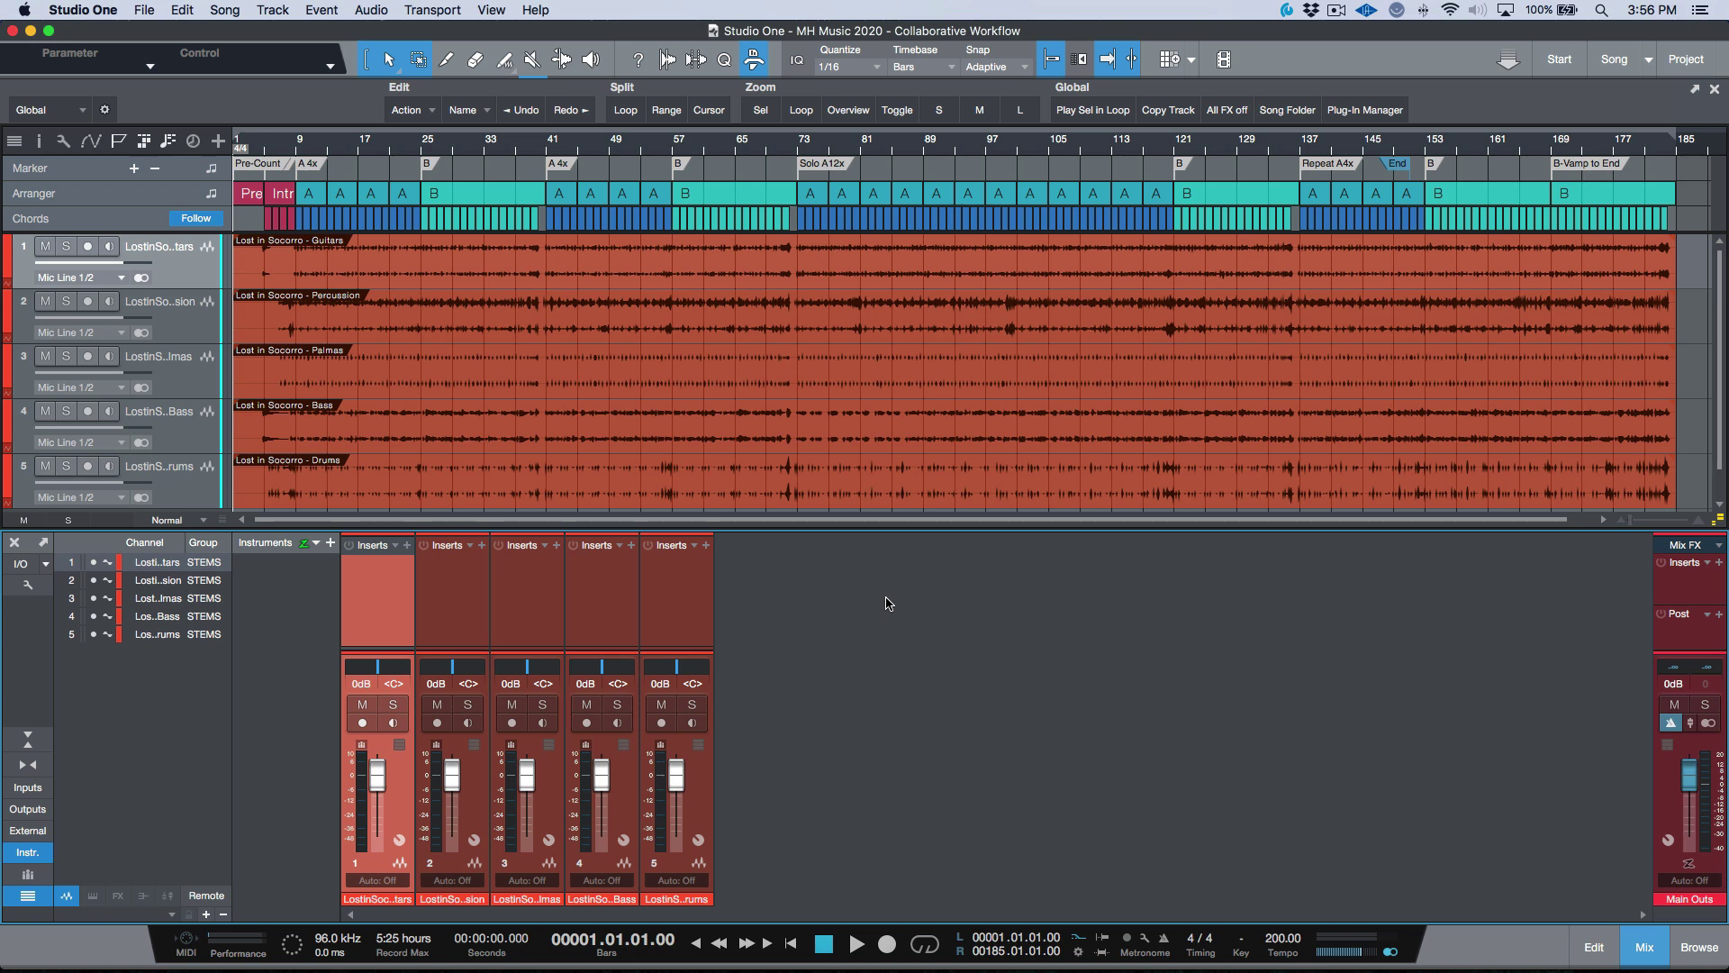
pyautogui.scroll(3, 489, 195)
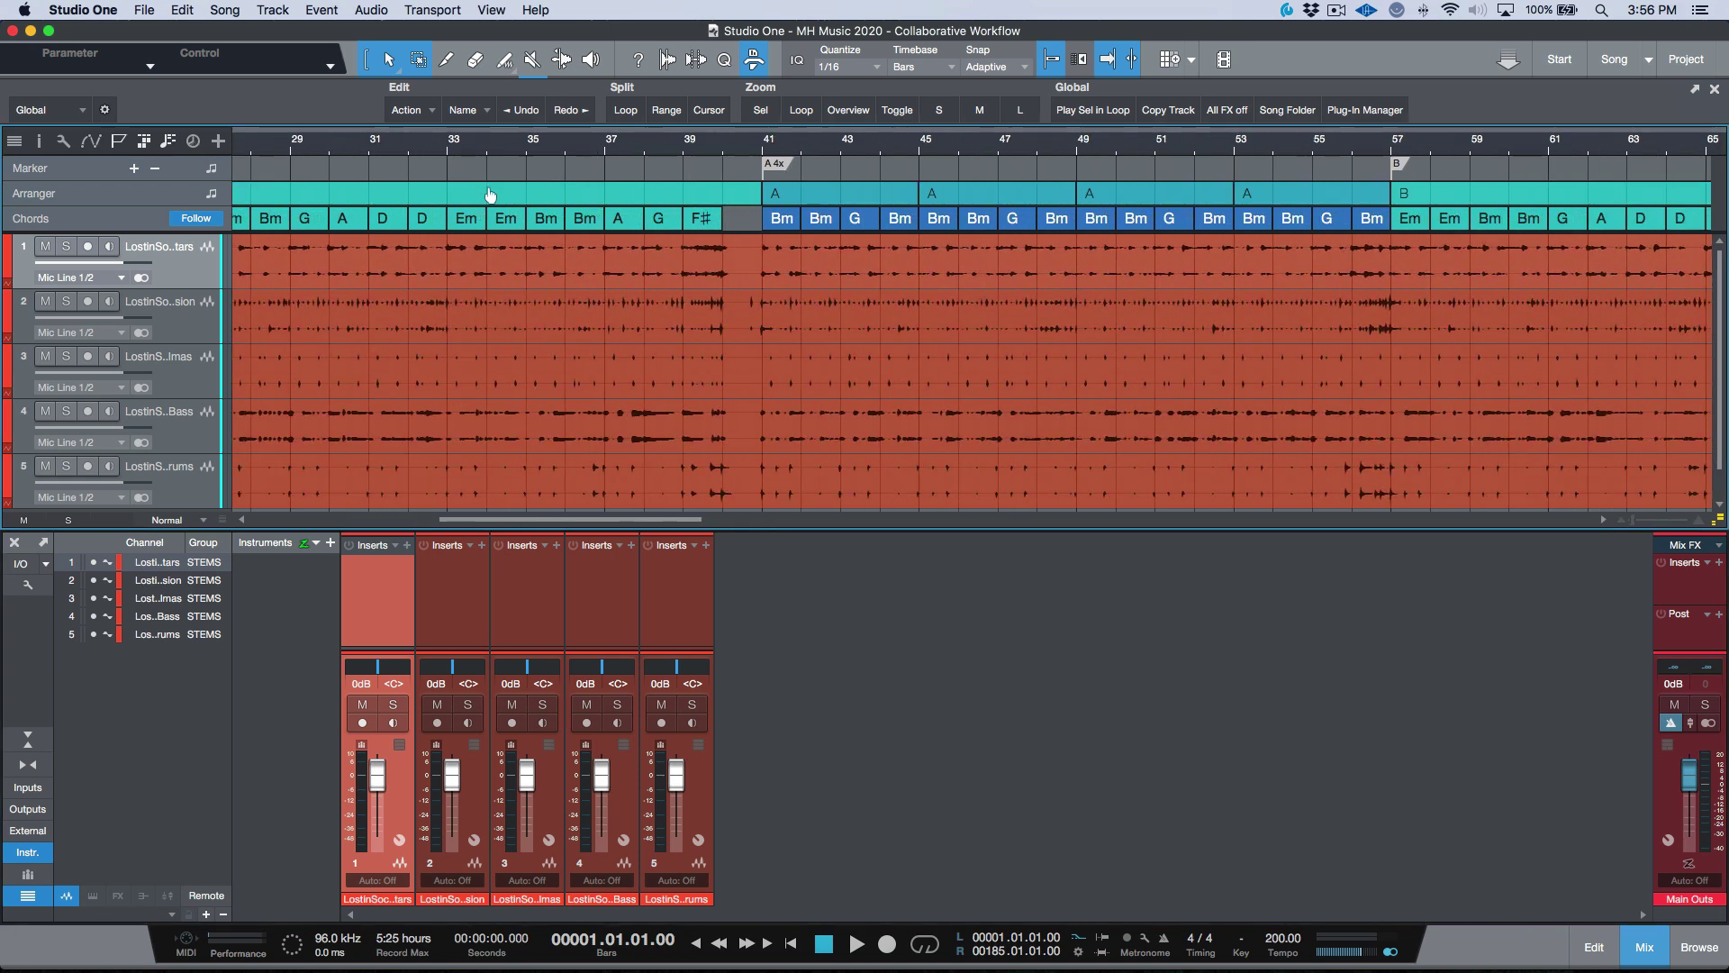
pyautogui.scroll(-3, 489, 195)
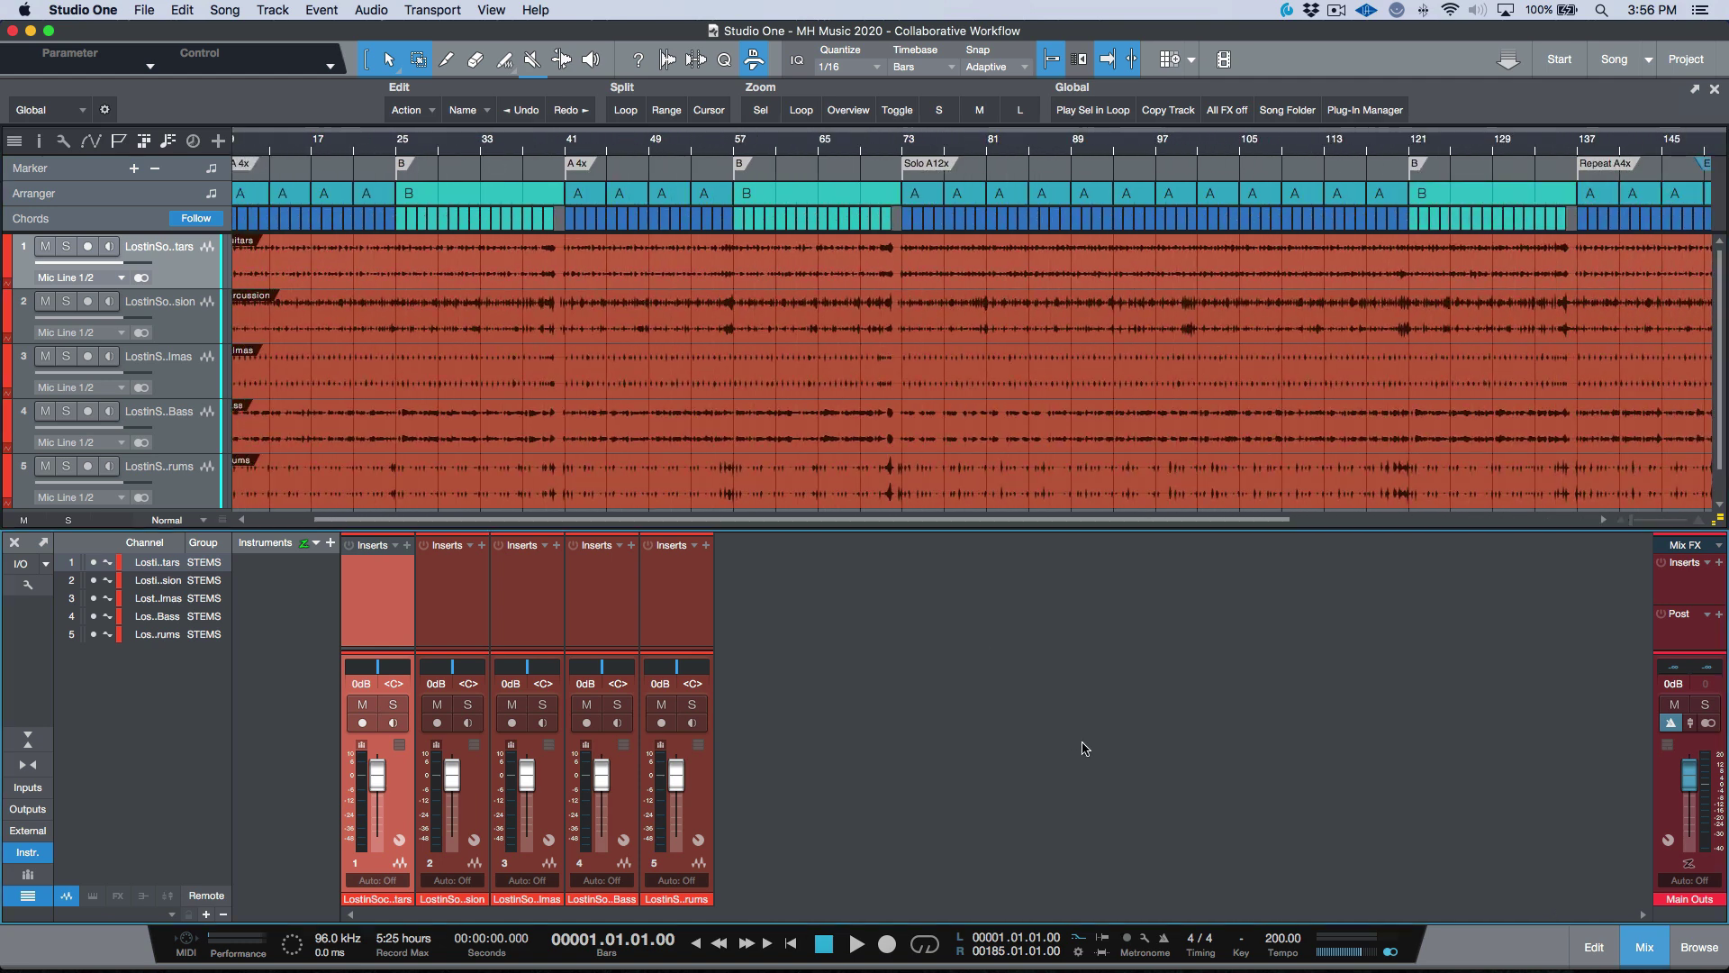
pyautogui.hotkey('shift', 'z')
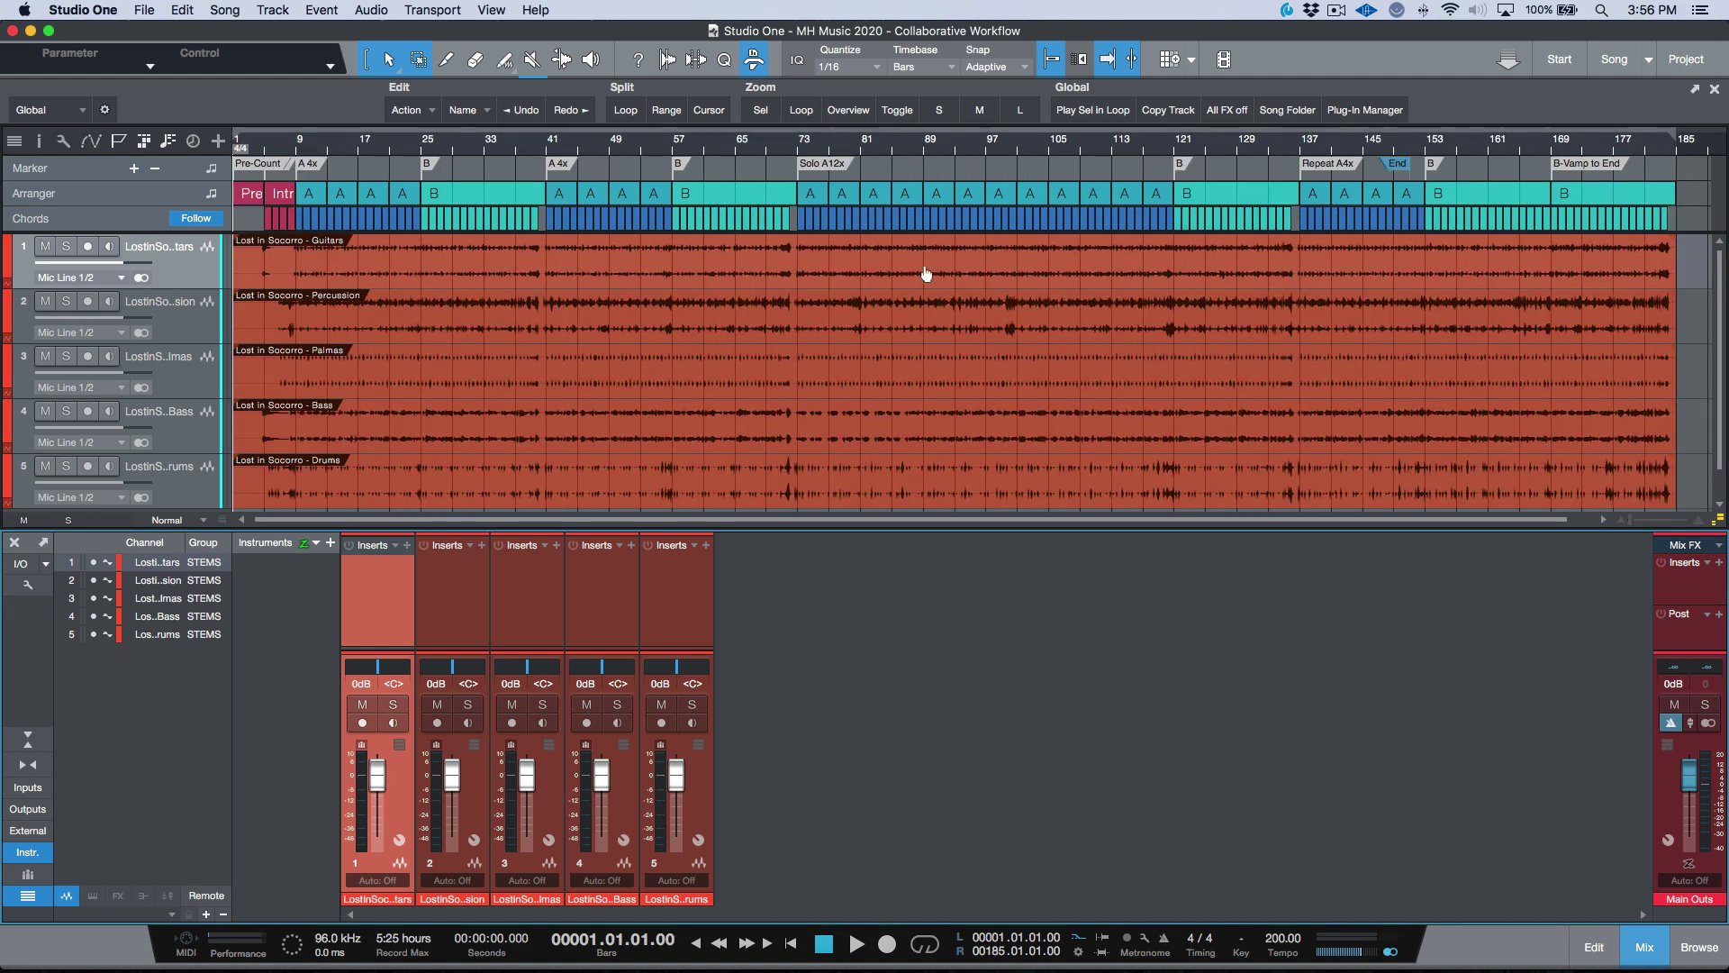
pyautogui.click(193, 141)
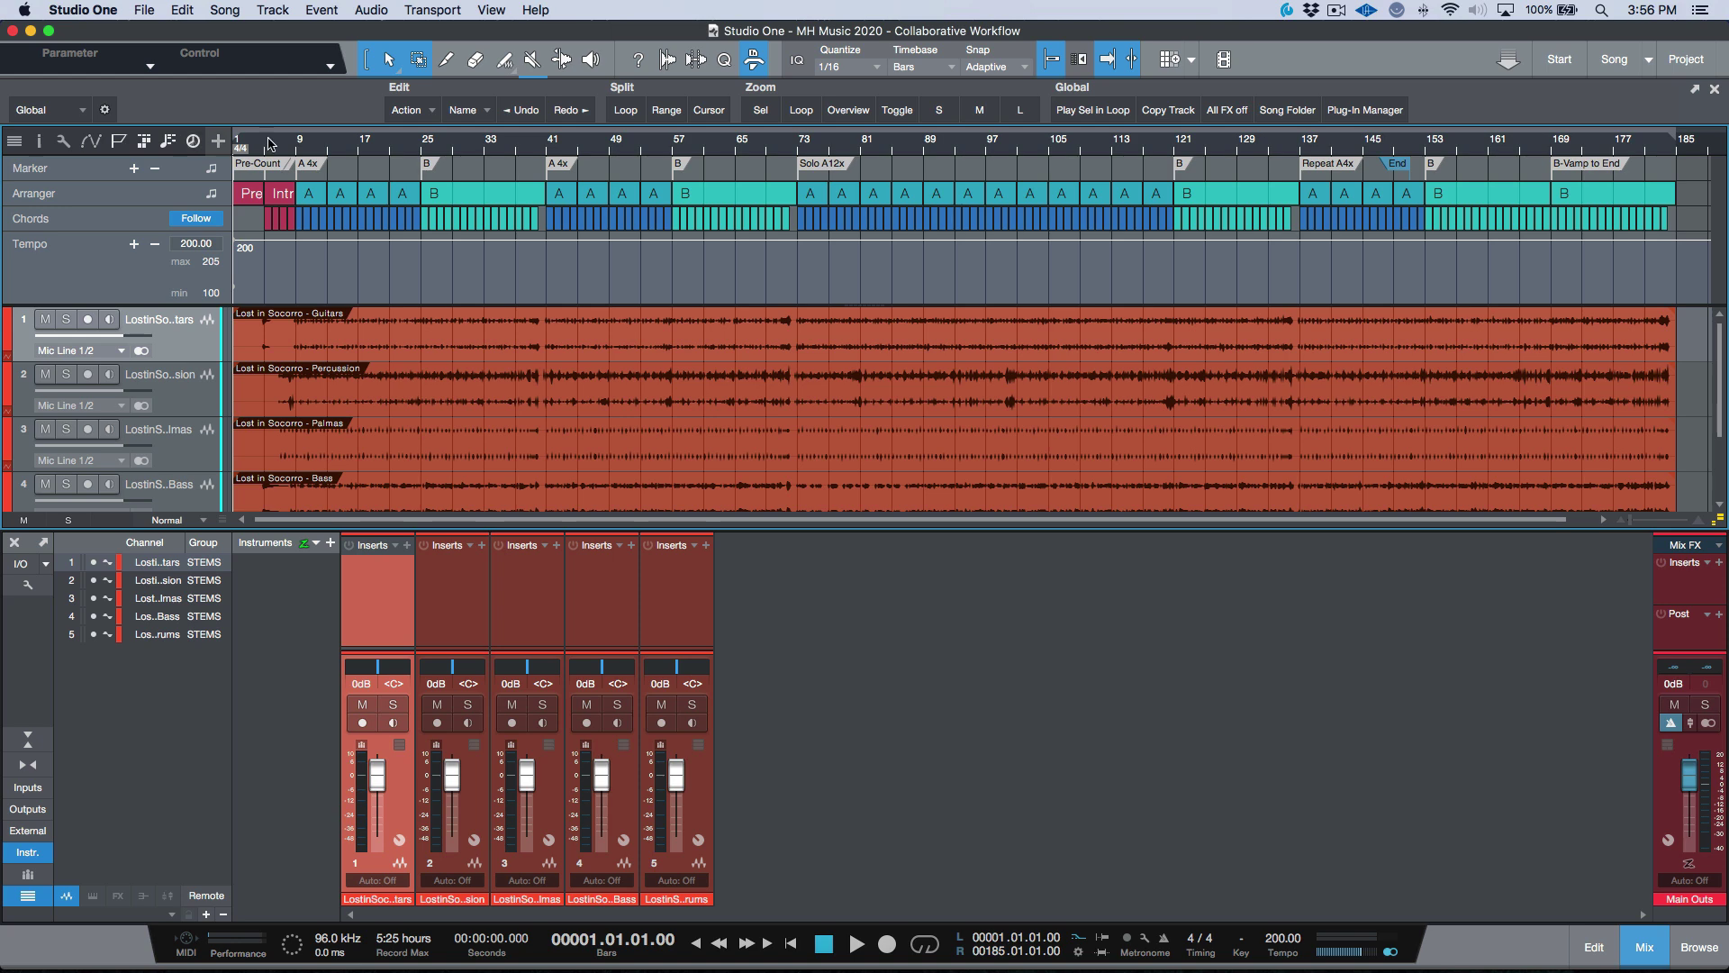
pyautogui.click(193, 142)
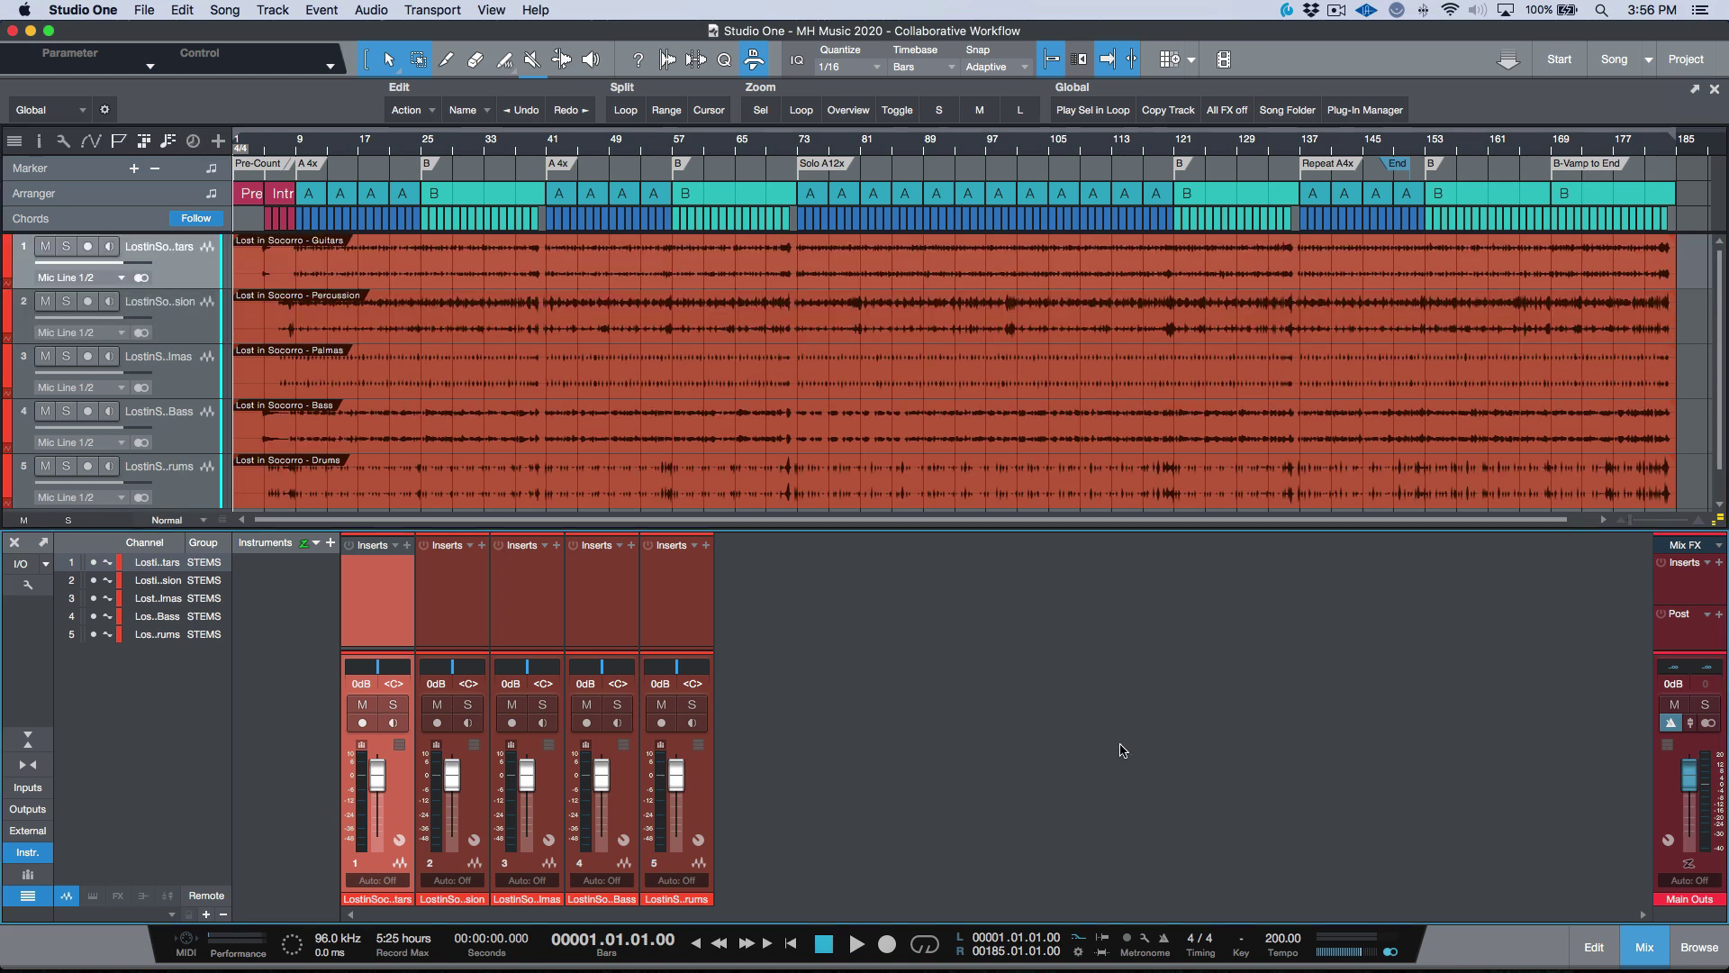
pyautogui.hotkey('shift', 'z')
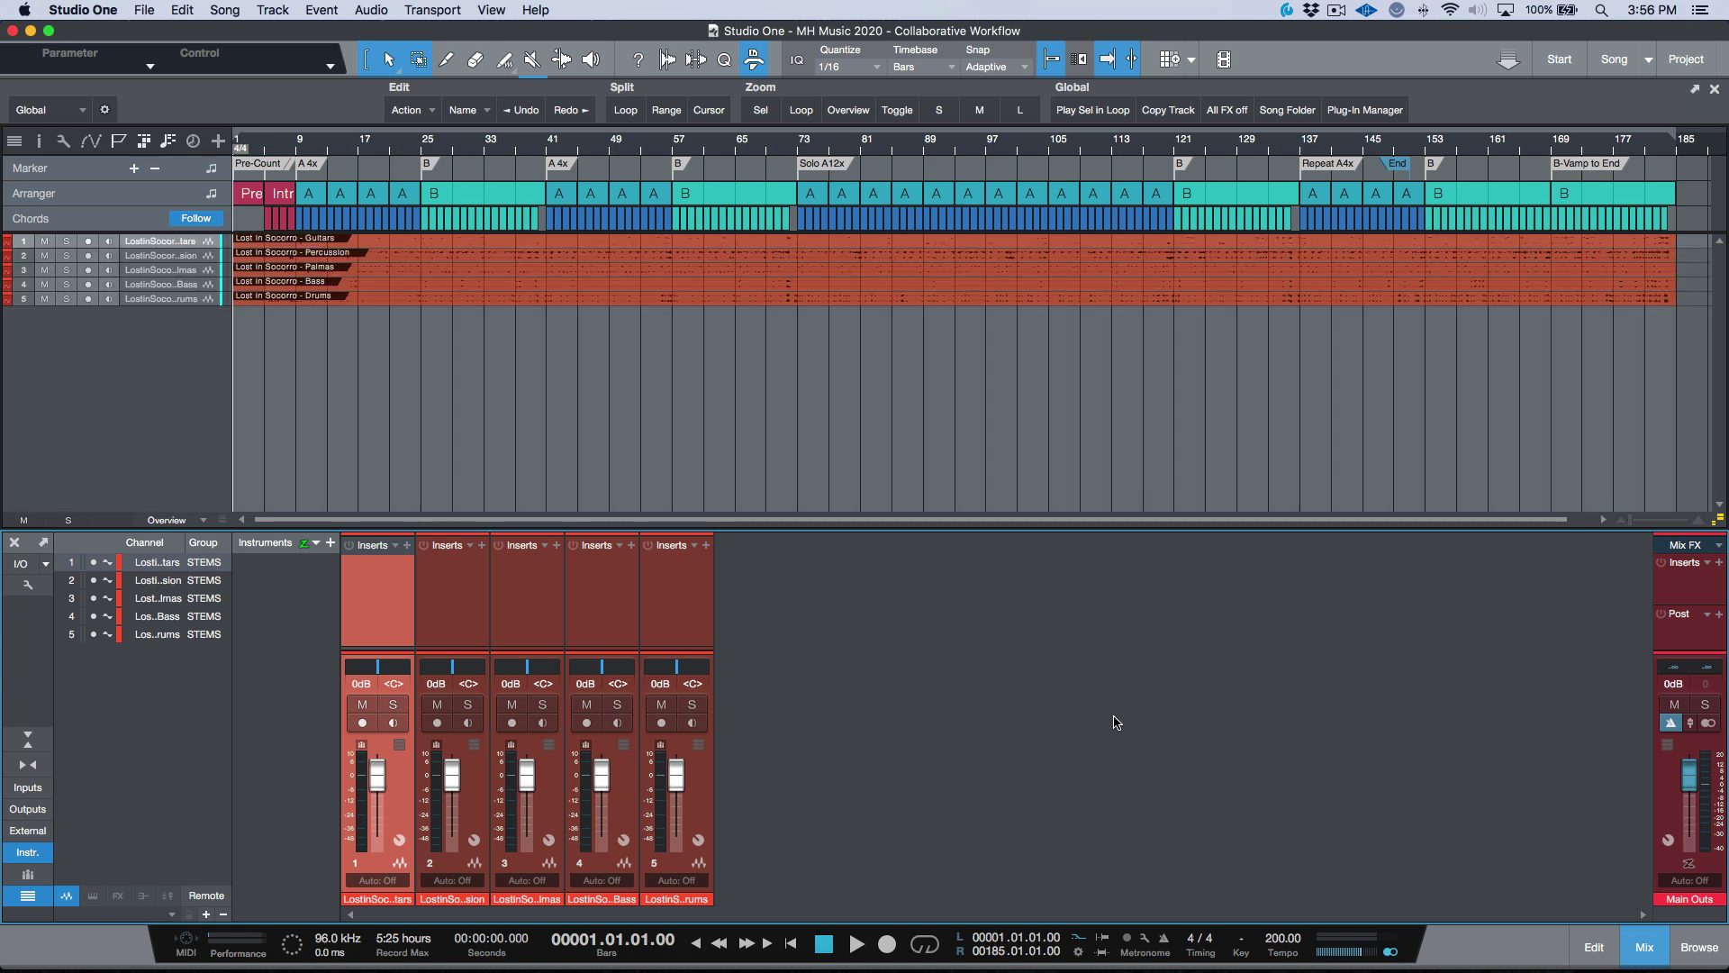
pyautogui.click(1050, 481)
pyautogui.hotkey('shift', 'z')
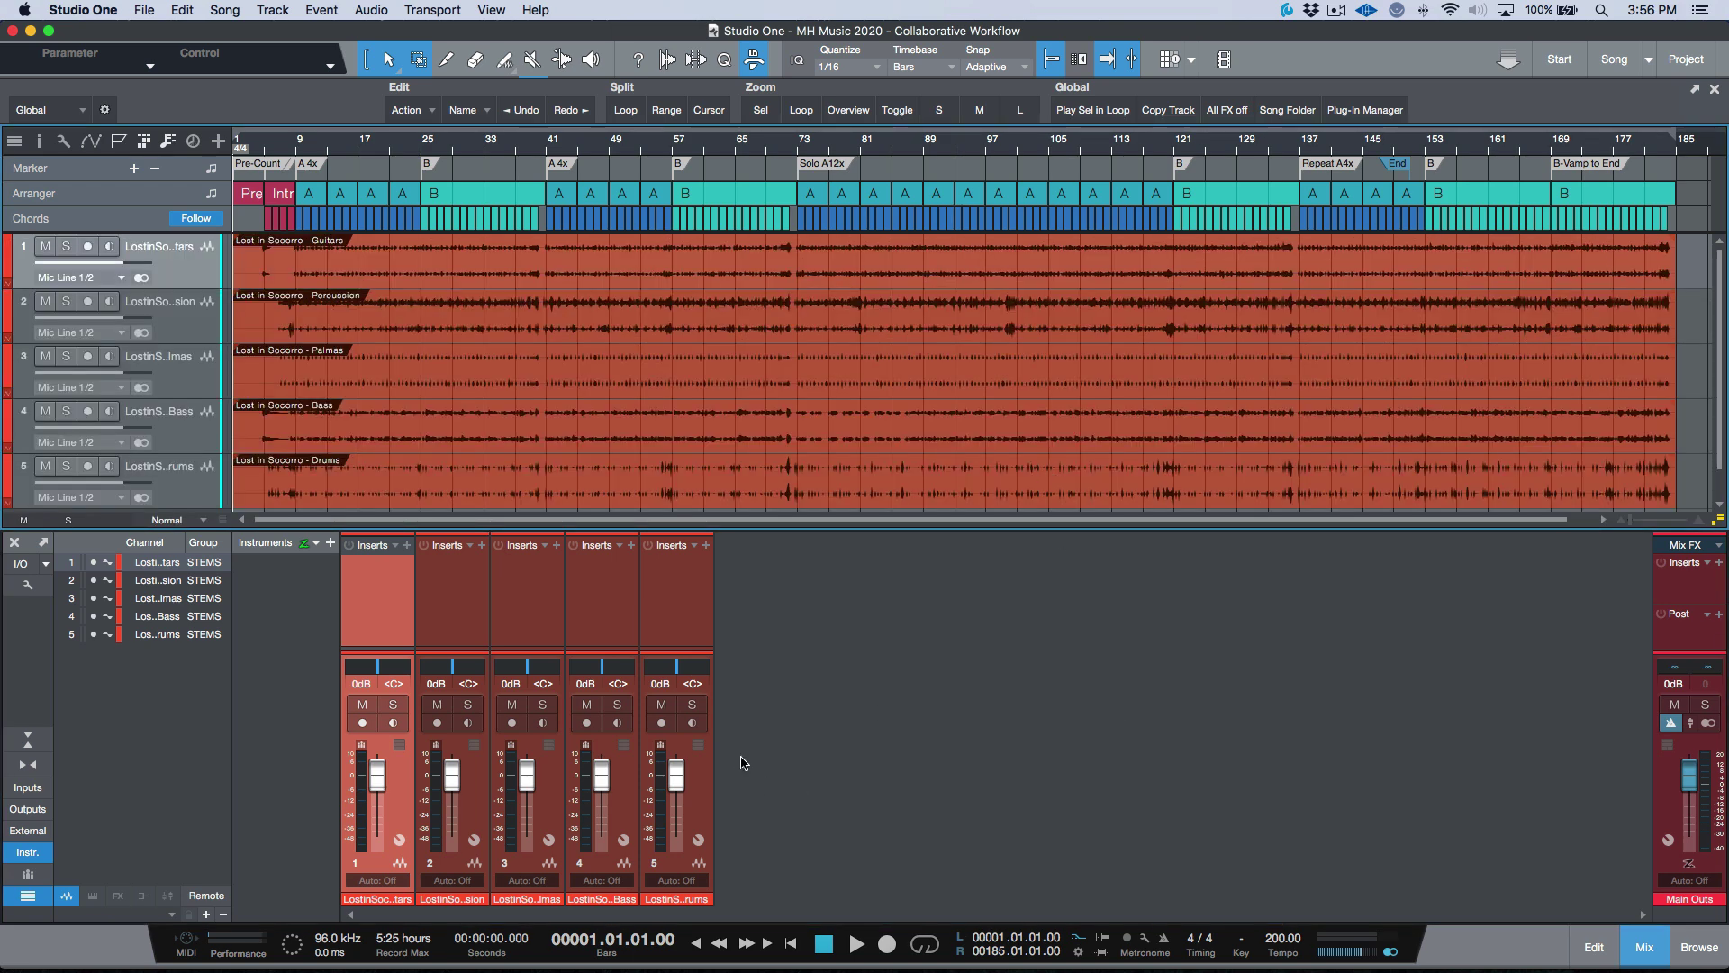
# Add four mono audio tracks on Input 1 after the Drums stem and reduce the track height to Tiny.
pyautogui.doubleClick(716, 796)
pyautogui.doubleClick(711, 796)
pyautogui.doubleClick(712, 796)
pyautogui.doubleClick(711, 796)
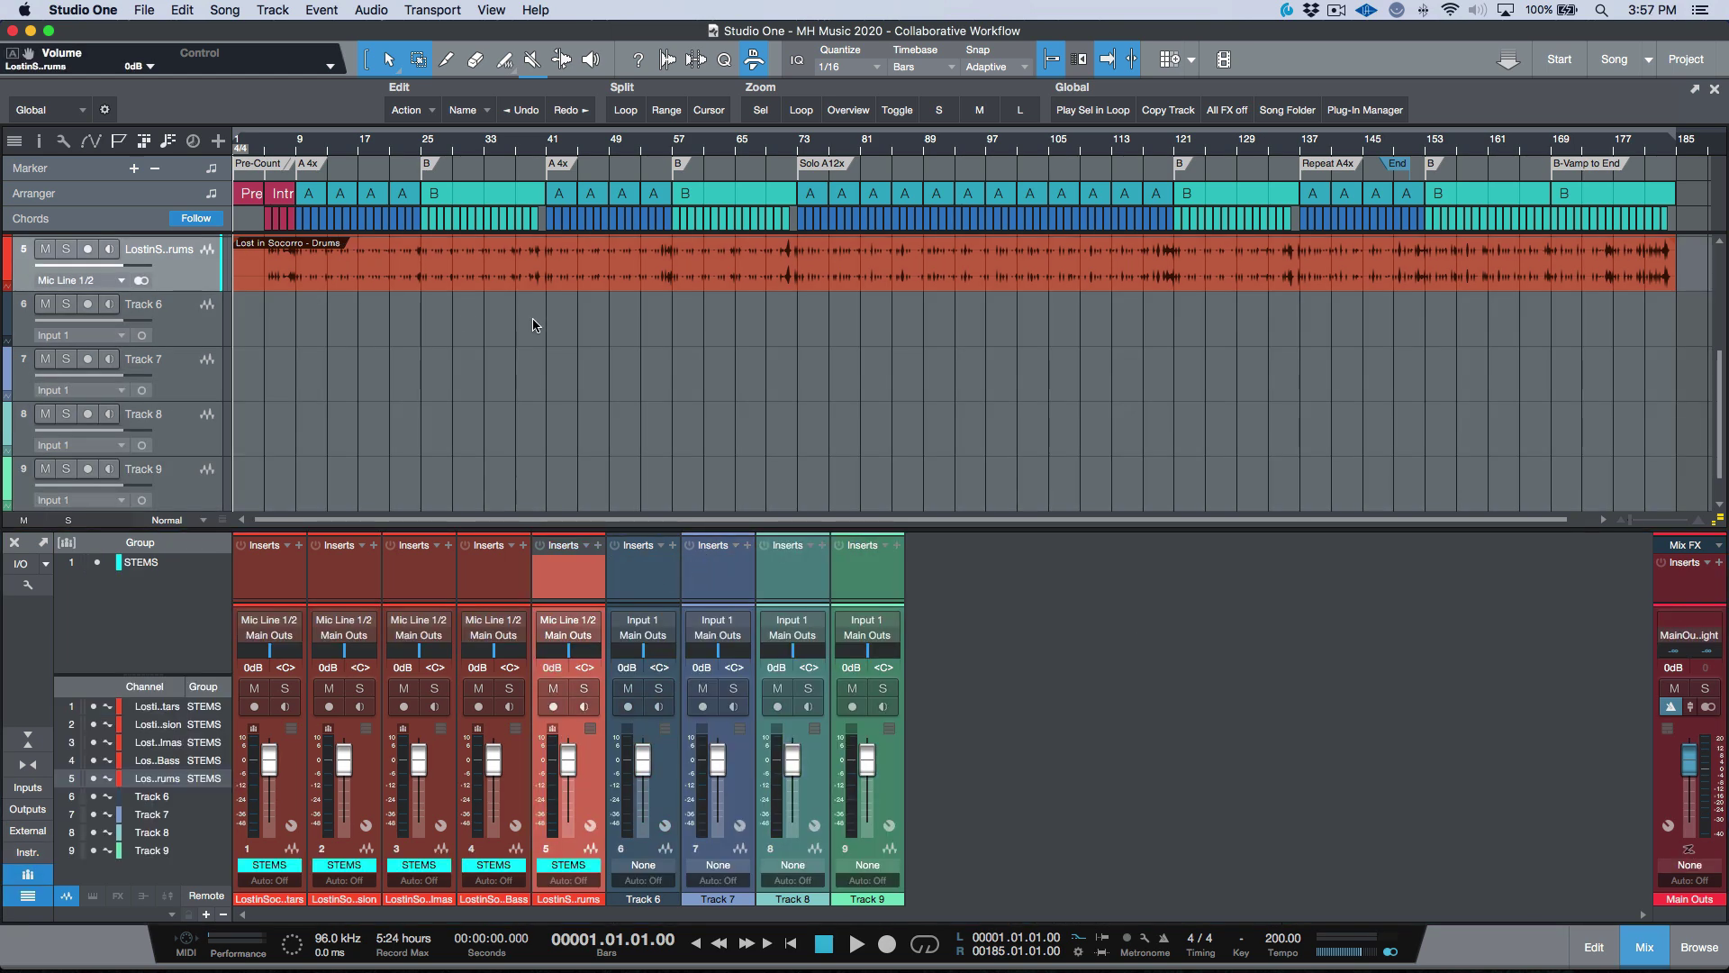
pyautogui.hotkey('shift', 'w')
pyautogui.hotkey('shift', 'w')
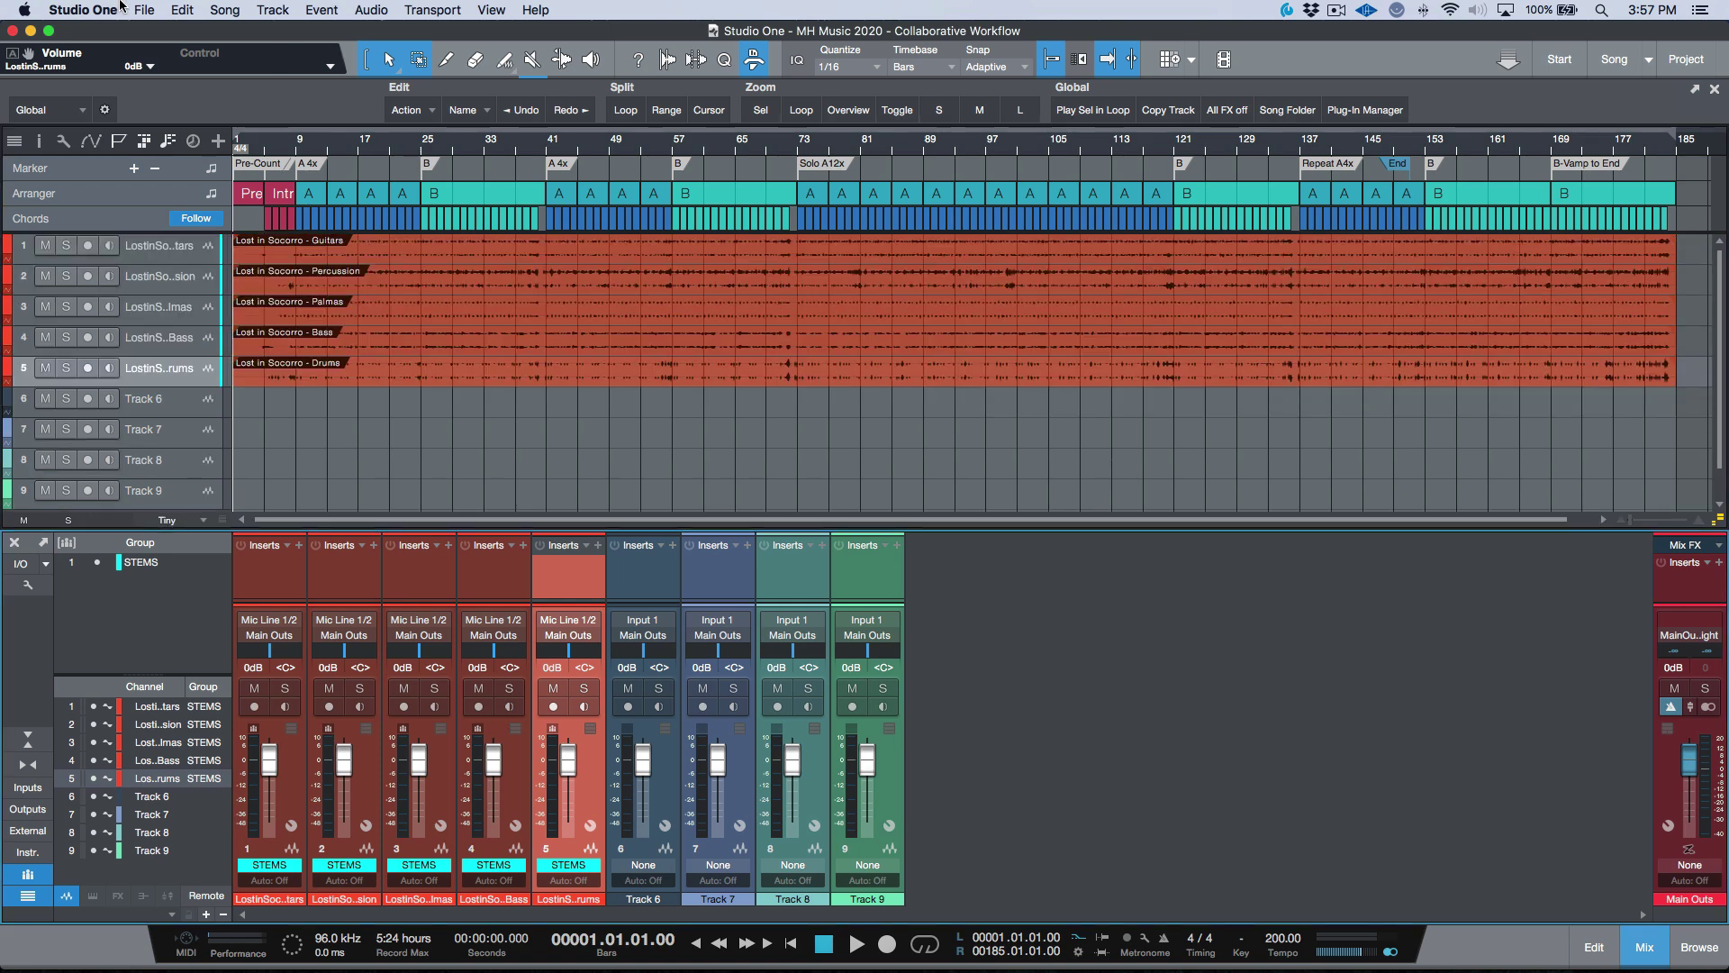
pyautogui.click(224, 10)
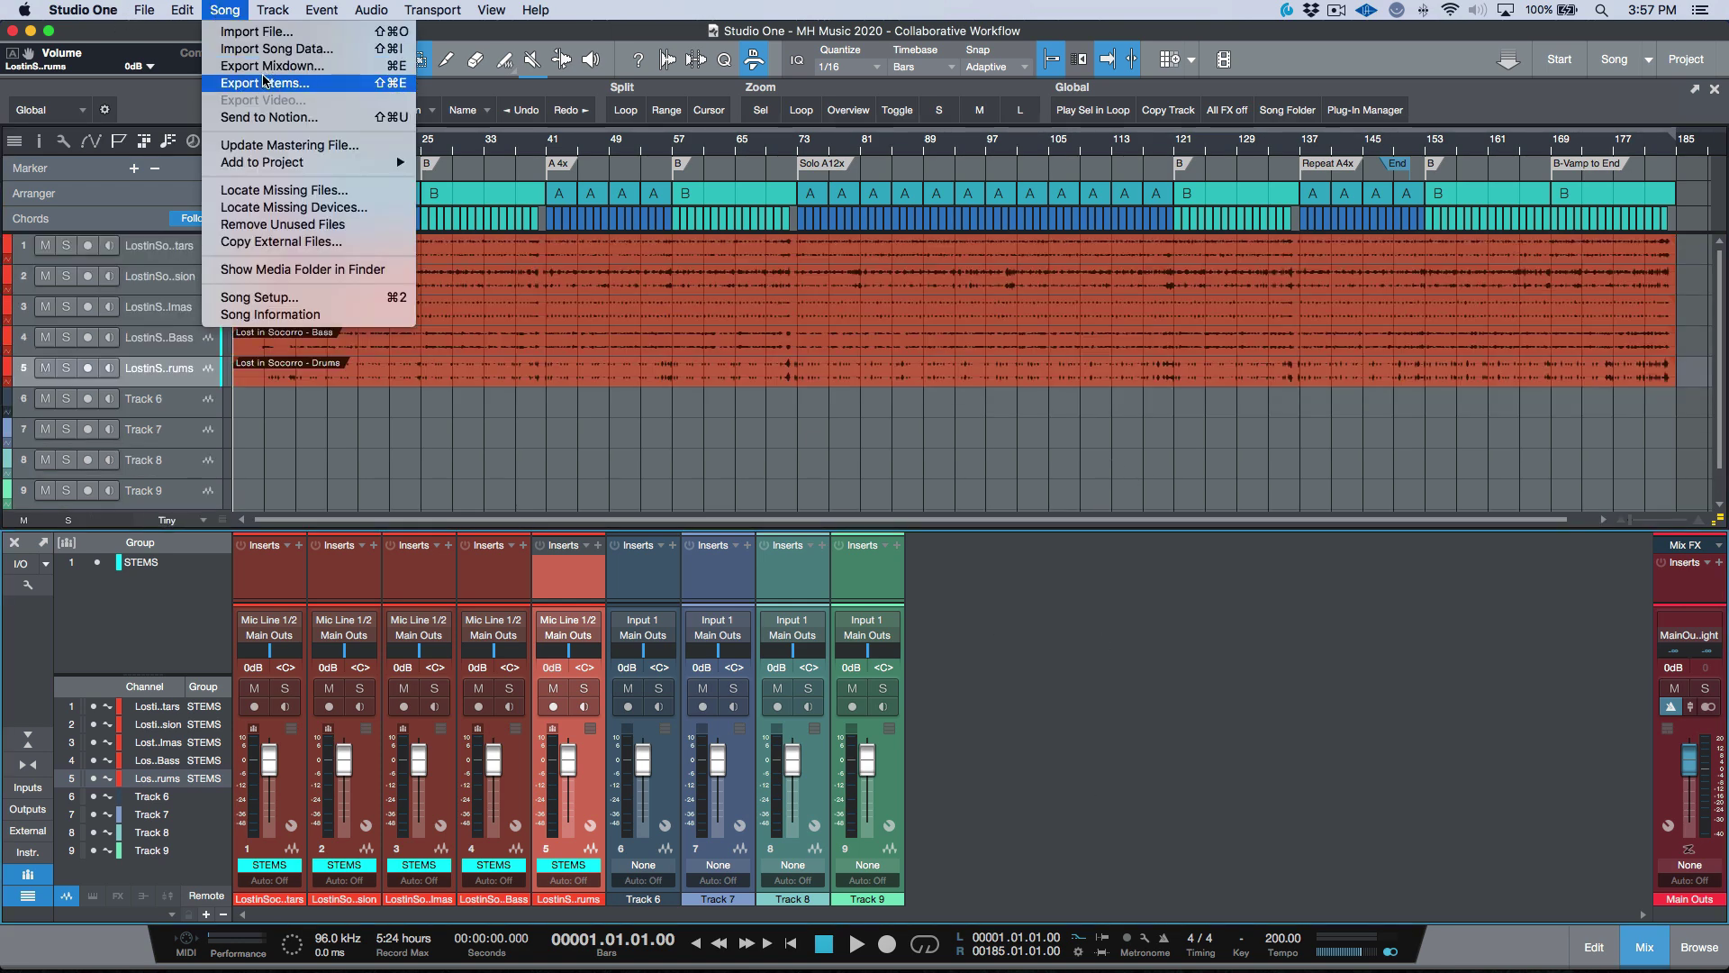
pyautogui.press('Escape')
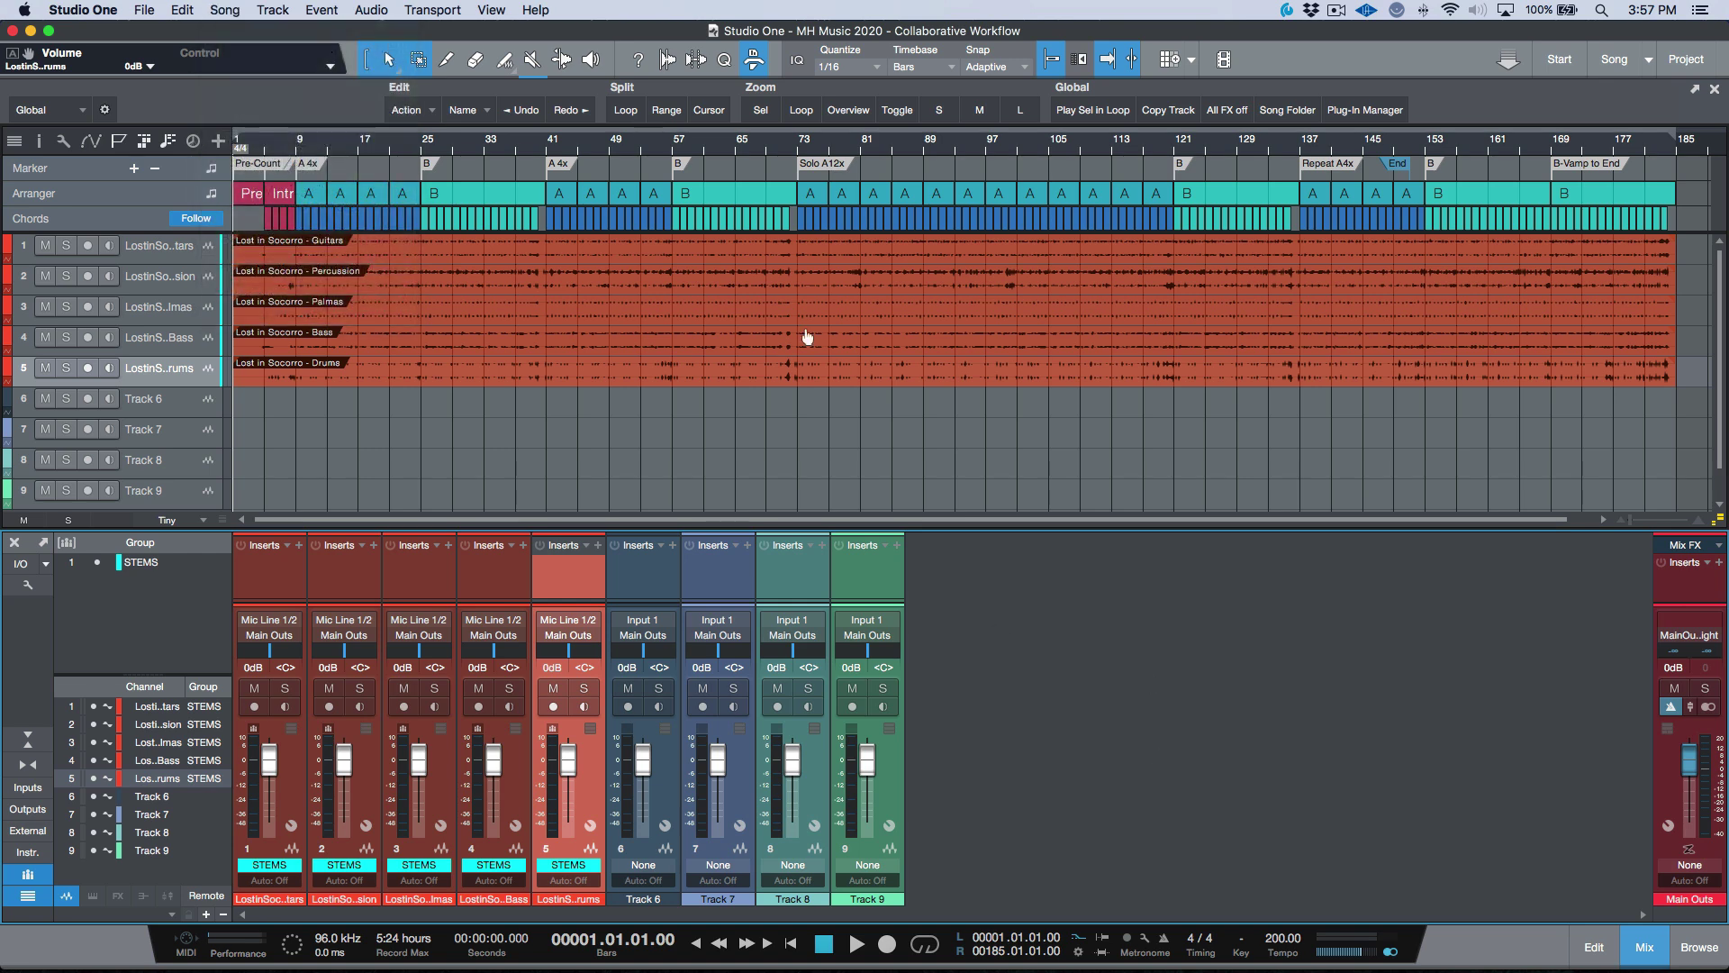
# Give the four new audio tracks, Track 6 to Track 9, the same dark blue colour.
pyautogui.click(644, 595)
pyautogui.keyDown('shift'); pyautogui.click(827, 694); pyautogui.keyUp('shift')
pyautogui.click(671, 905)
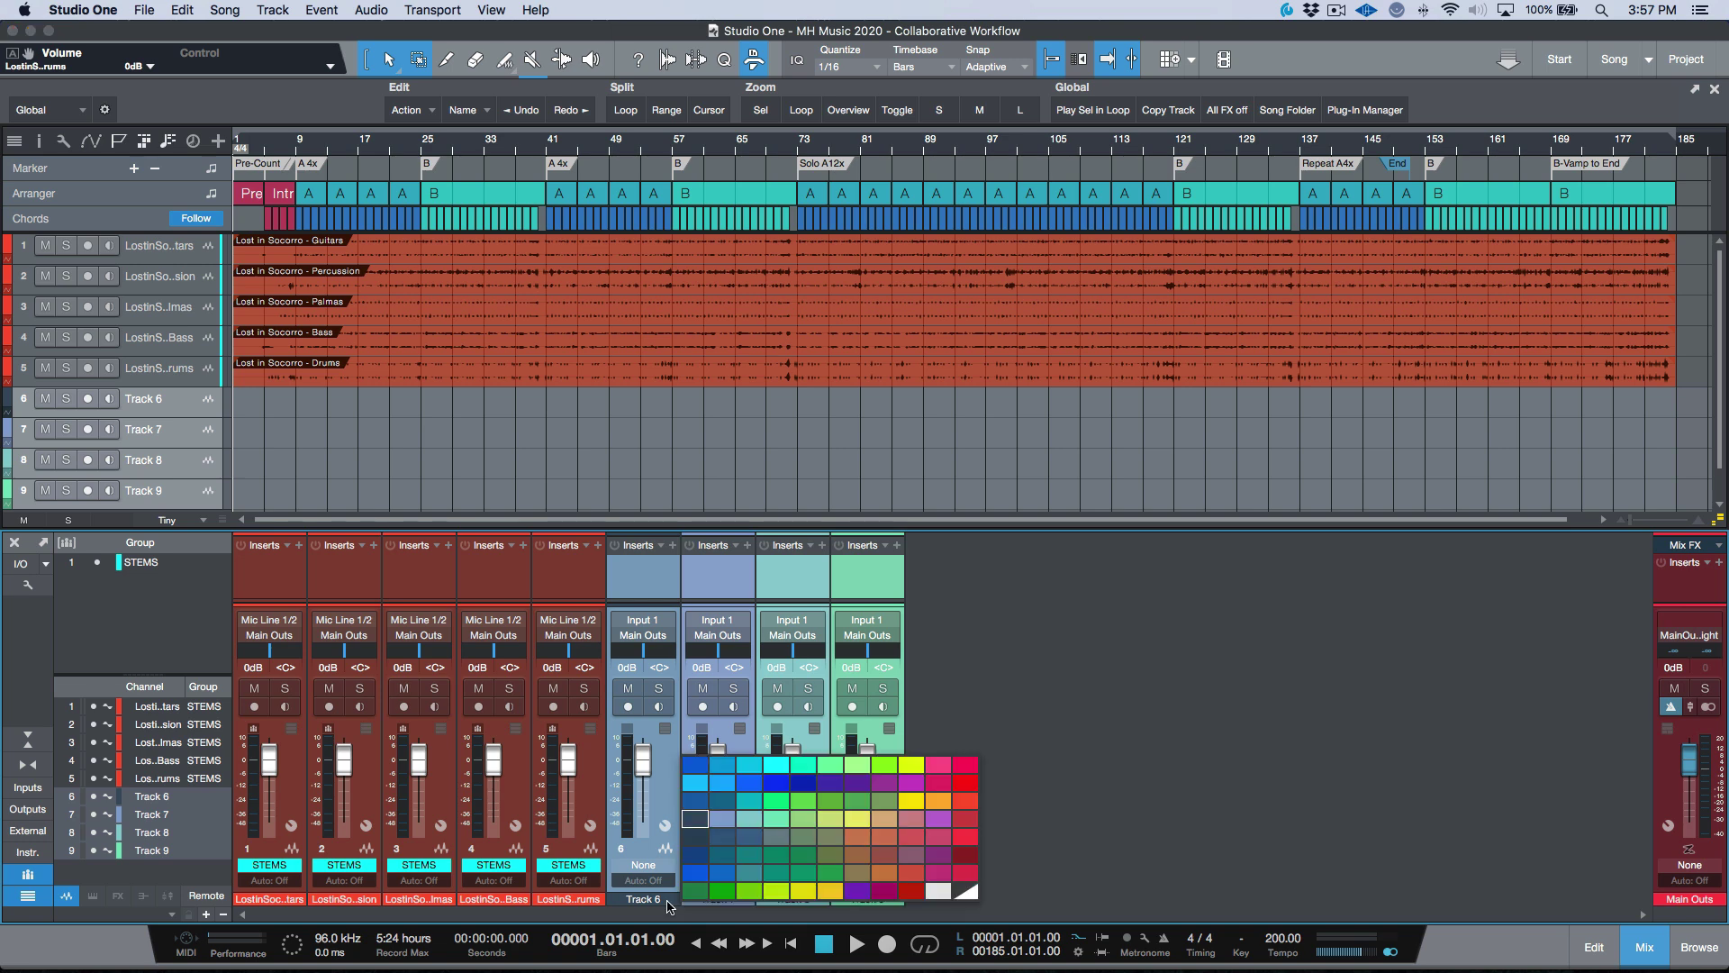
pyautogui.click(721, 839)
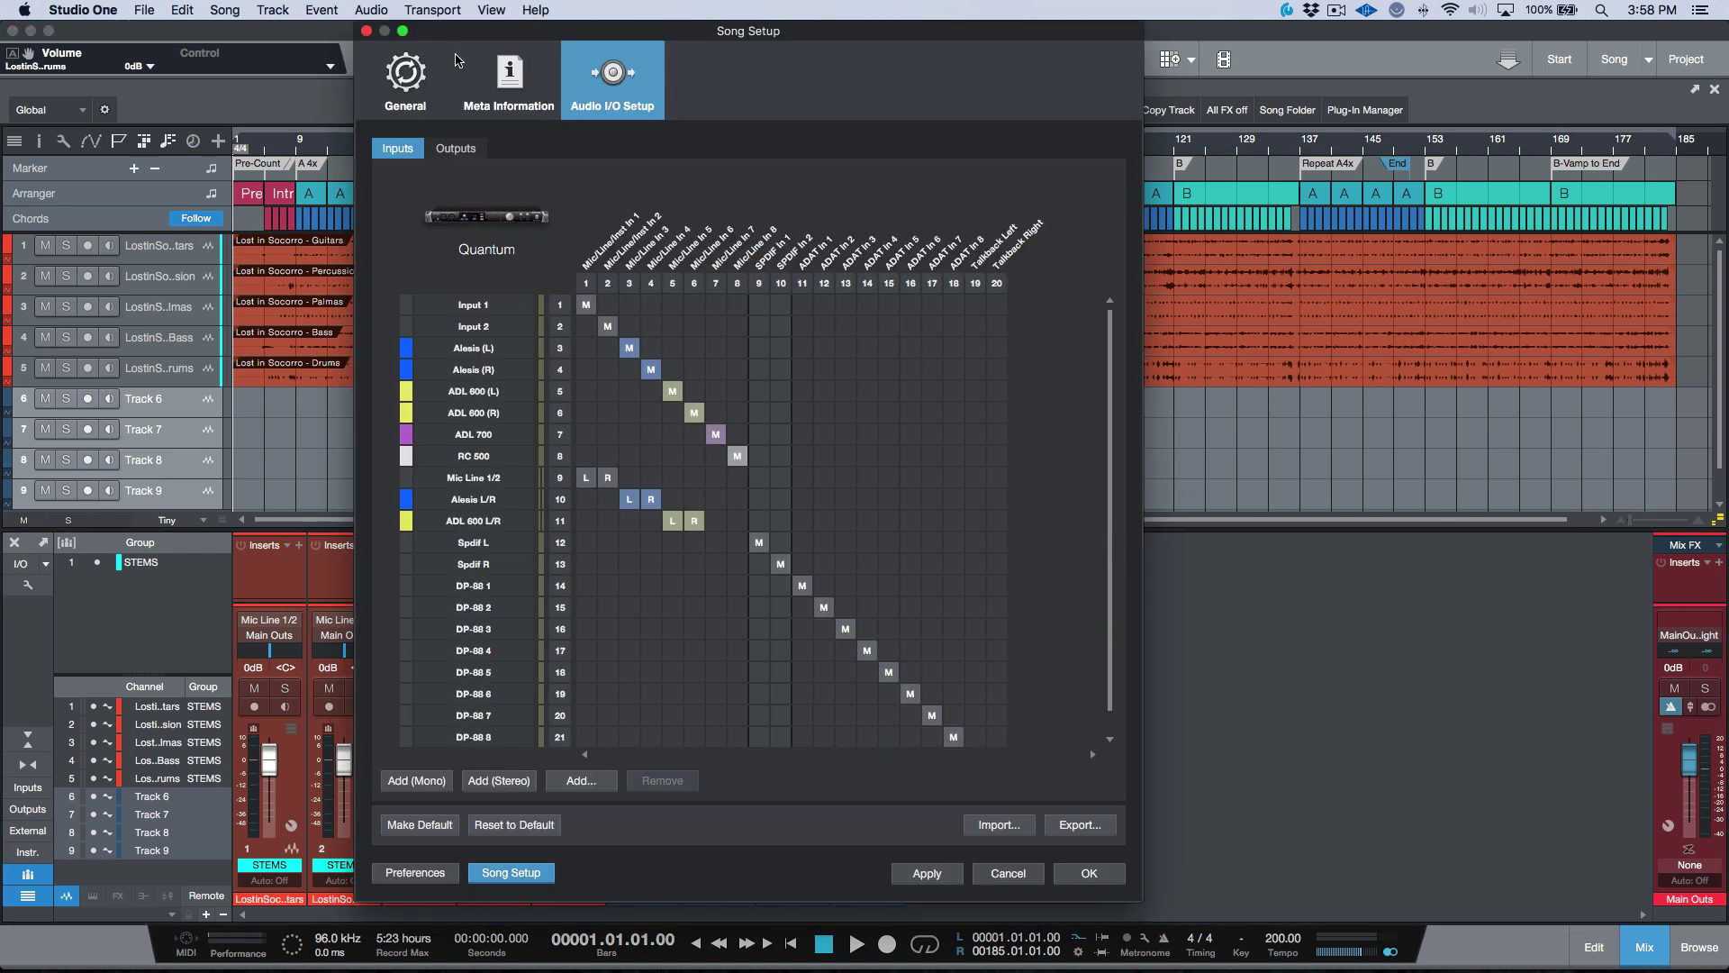
# Check the sample rate and resolution in the general Song Setup settings, close them without changes, and select the stem events.
pyautogui.click(391, 68)
pyautogui.click(681, 200)
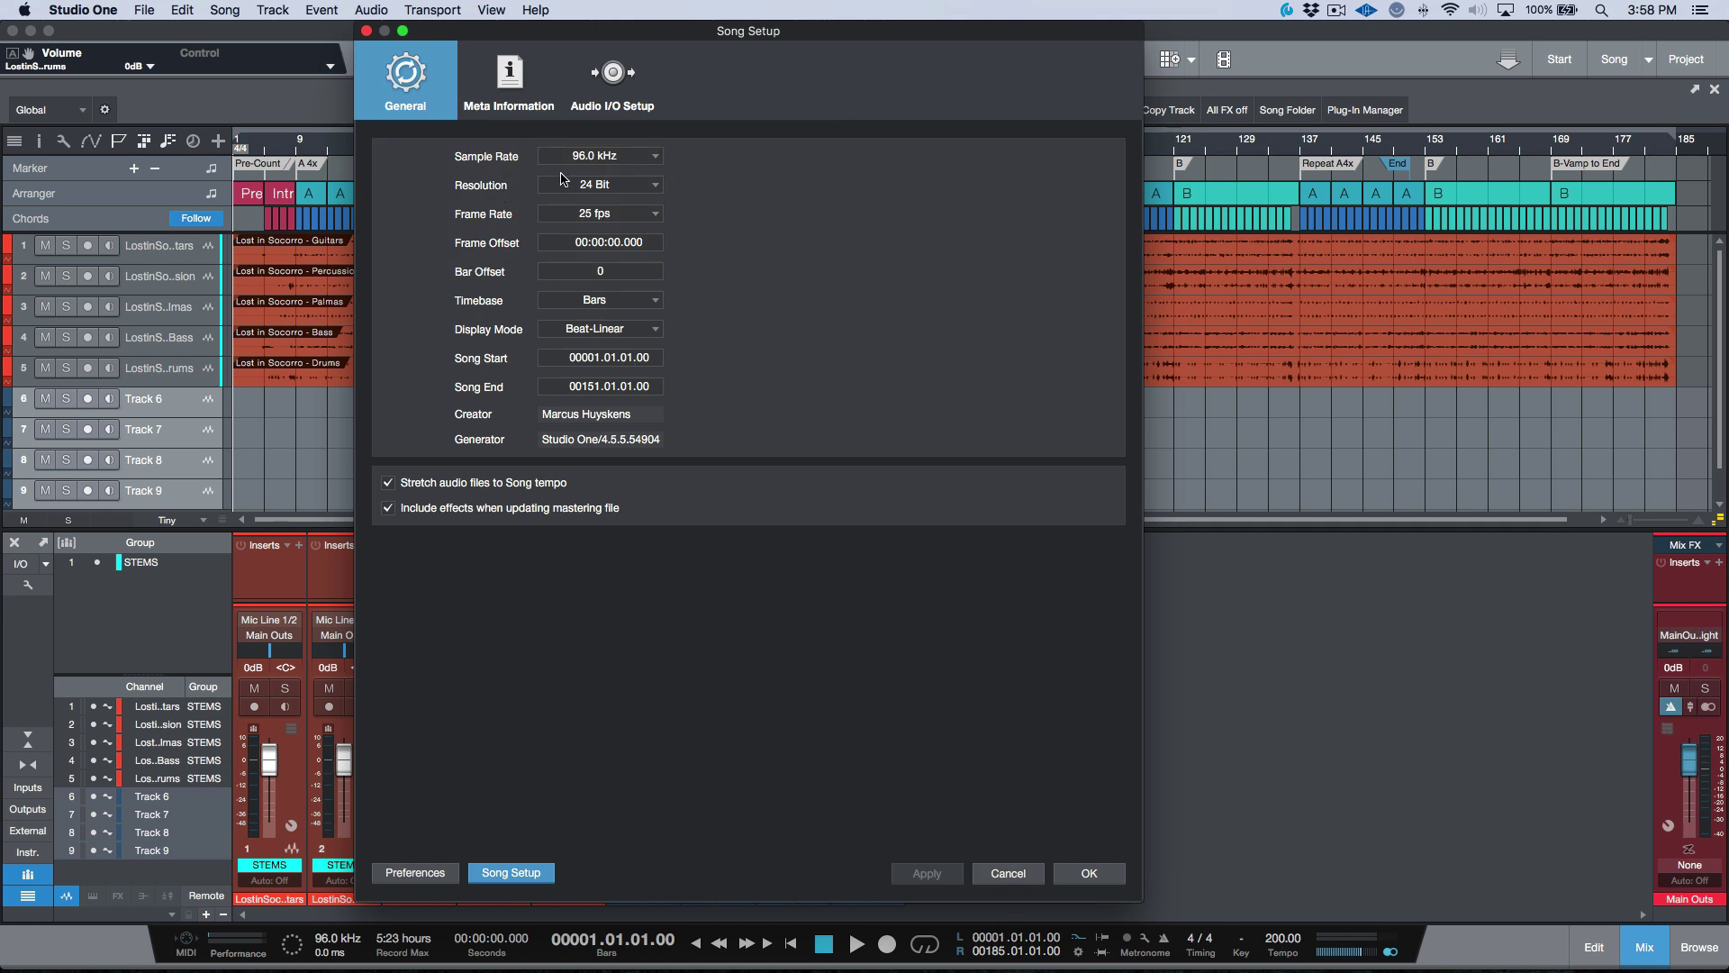
pyautogui.click(1007, 873)
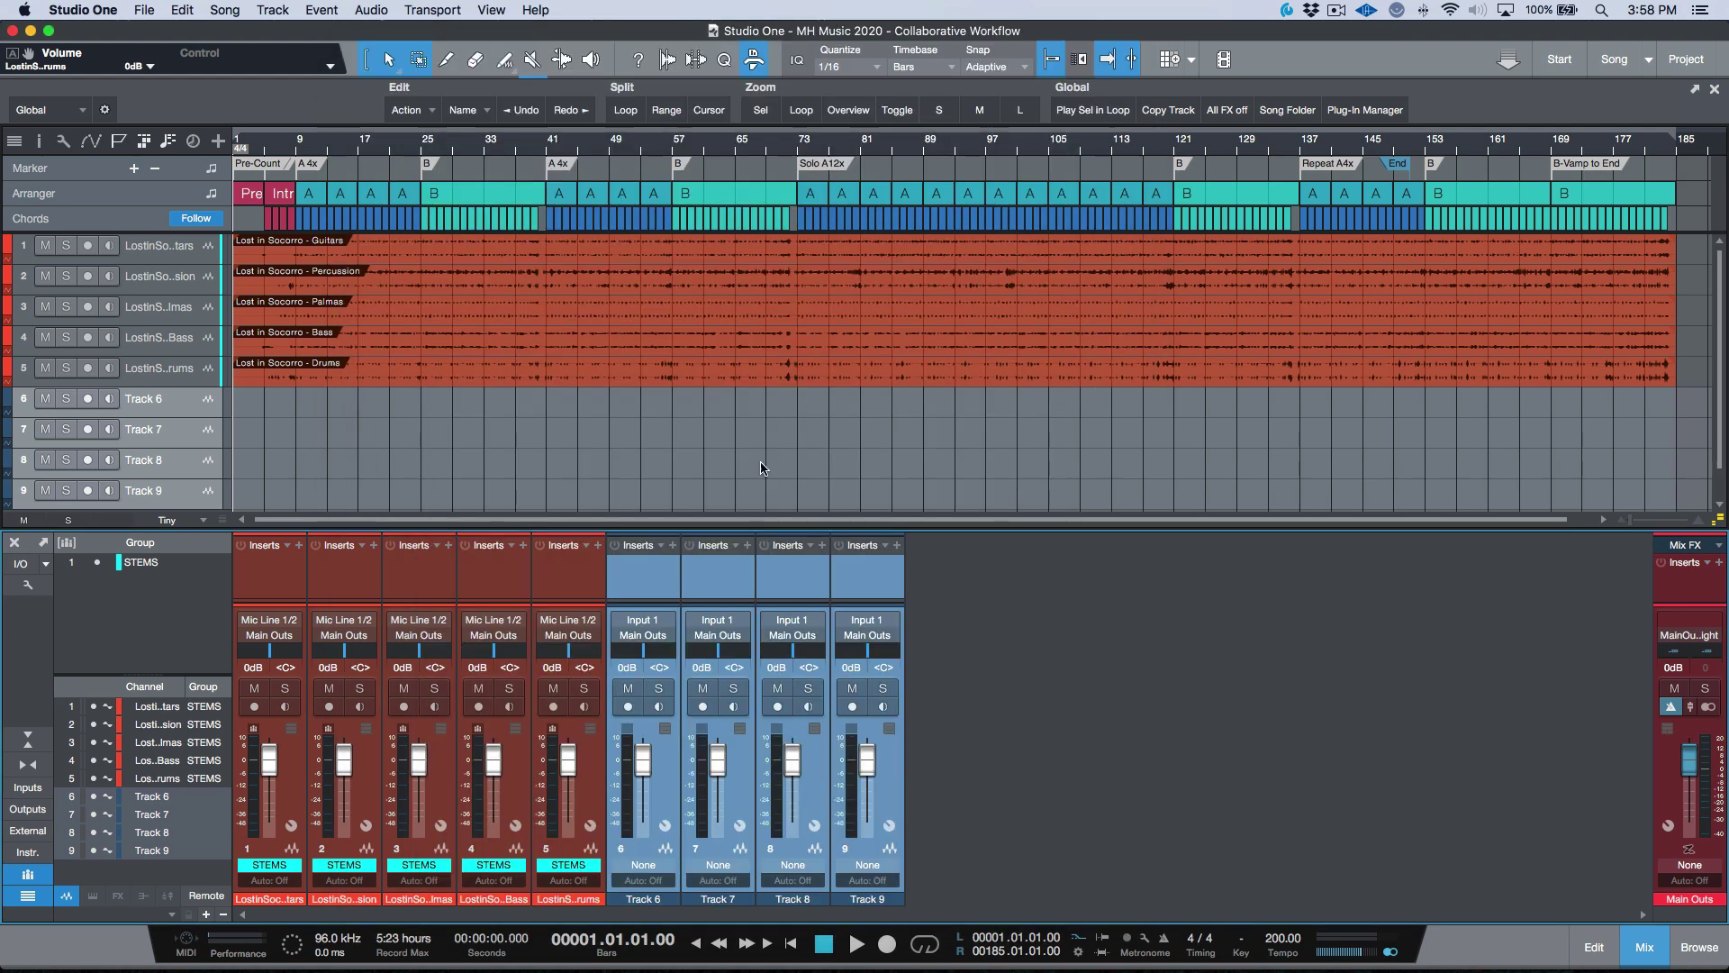
pyautogui.click(985, 381)
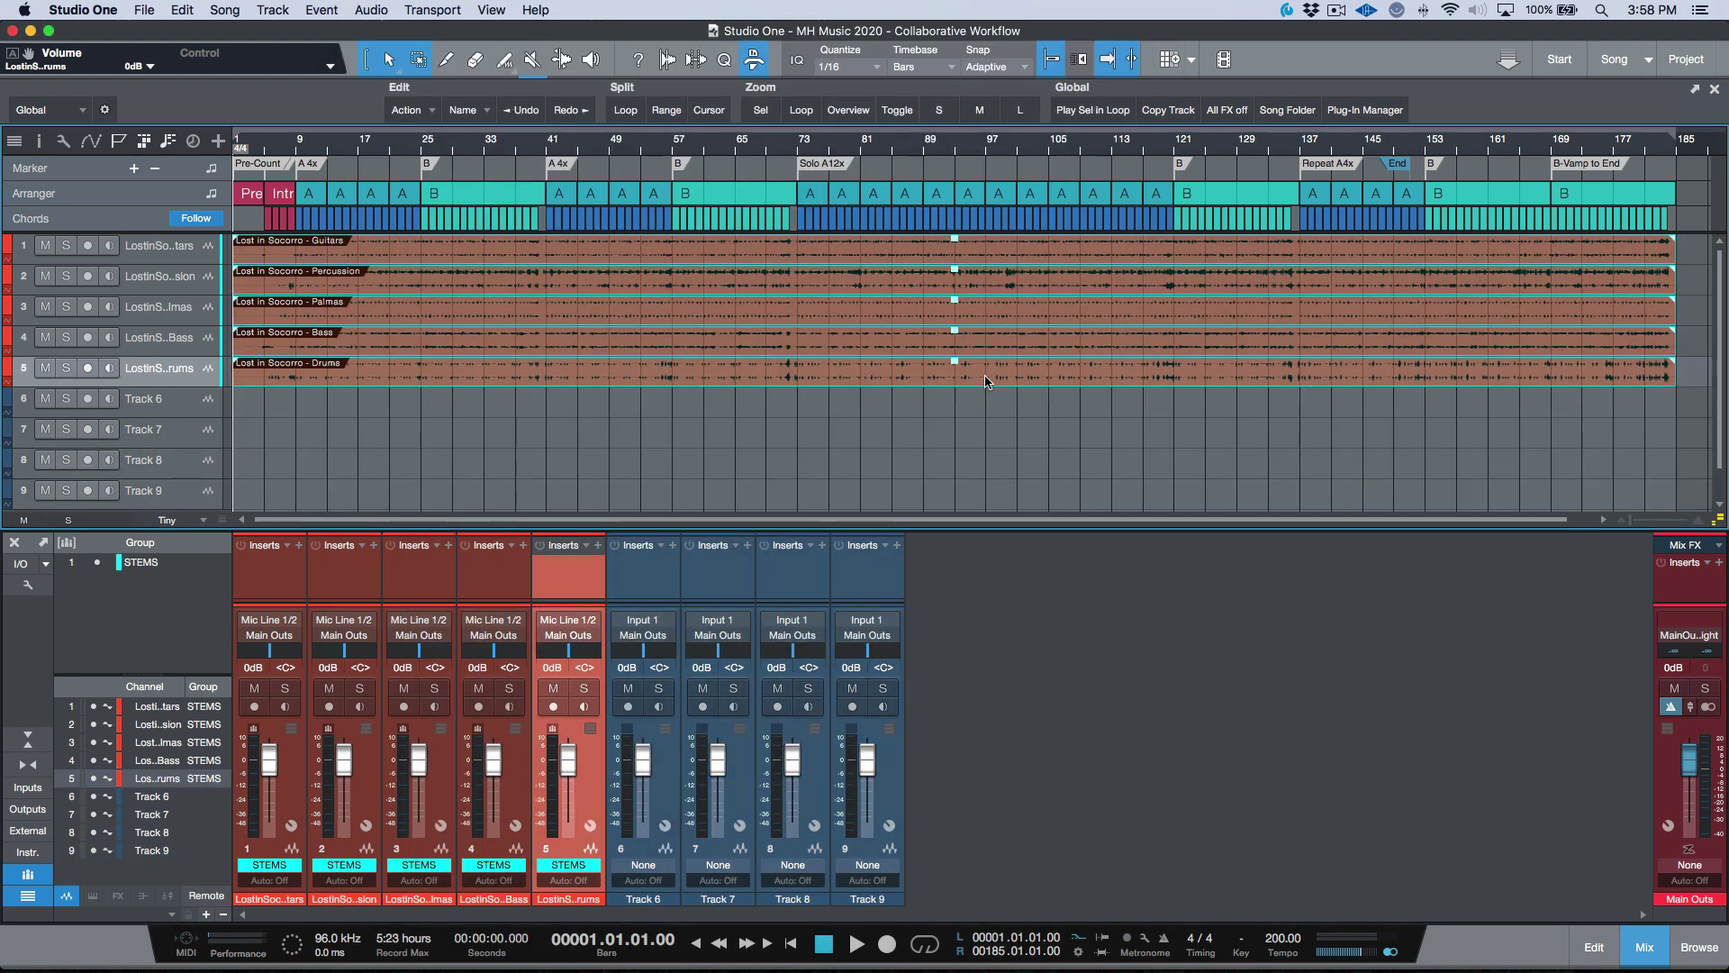